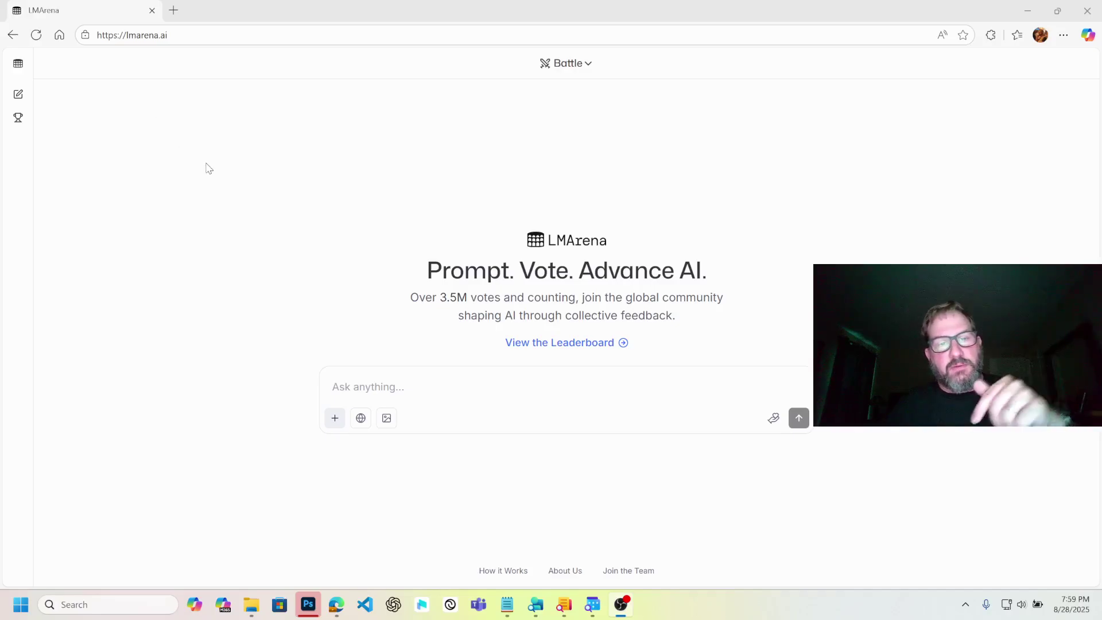
Step: Switch LMArena from Battle to Direct Chat with gemini-2.5-flash as the model
{"action": "left_click", "coordinate": [580, 67]}
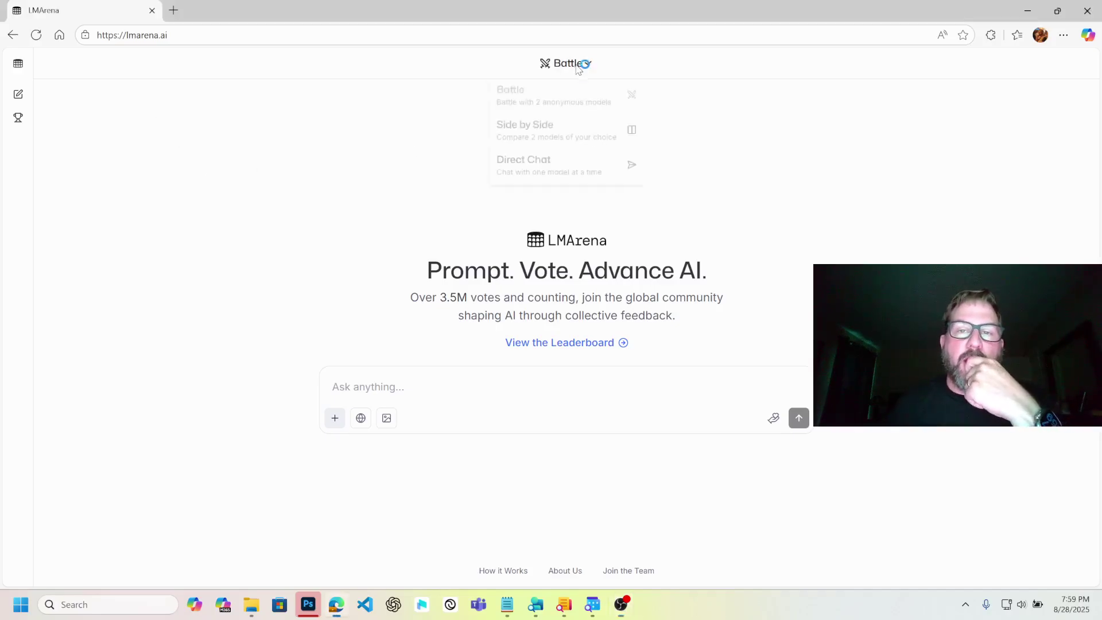
{"action": "left_click", "coordinate": [584, 173]}
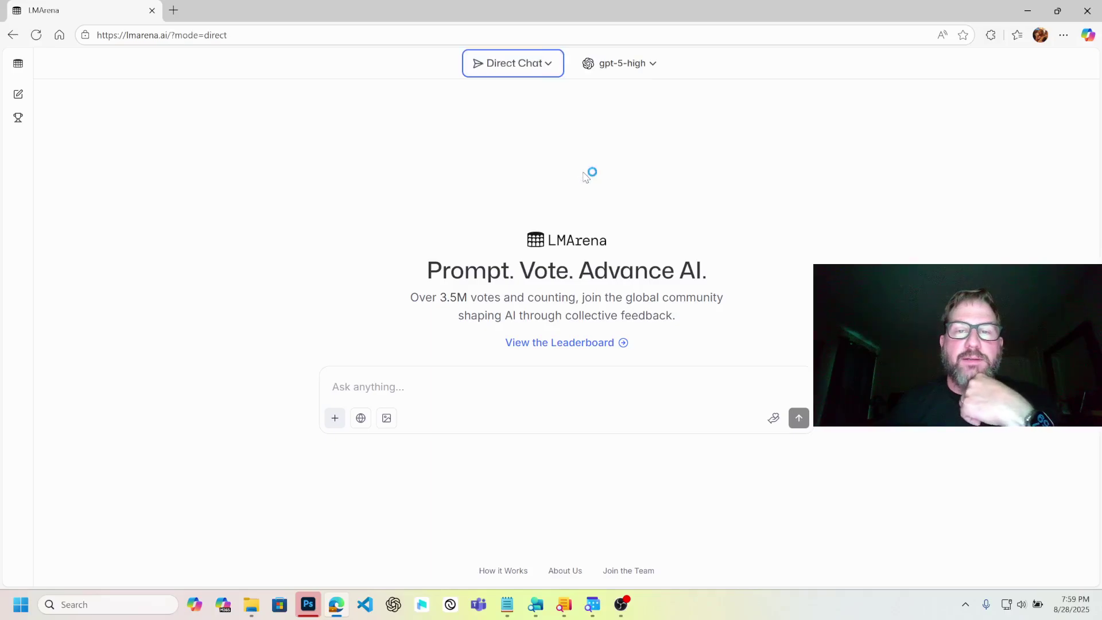
{"action": "left_click", "coordinate": [625, 69]}
{"action": "scroll", "coordinate": [635, 218], "scroll_direction": "down", "scroll_amount": 2}
{"action": "scroll", "coordinate": [620, 210], "scroll_direction": "up", "scroll_amount": 2}
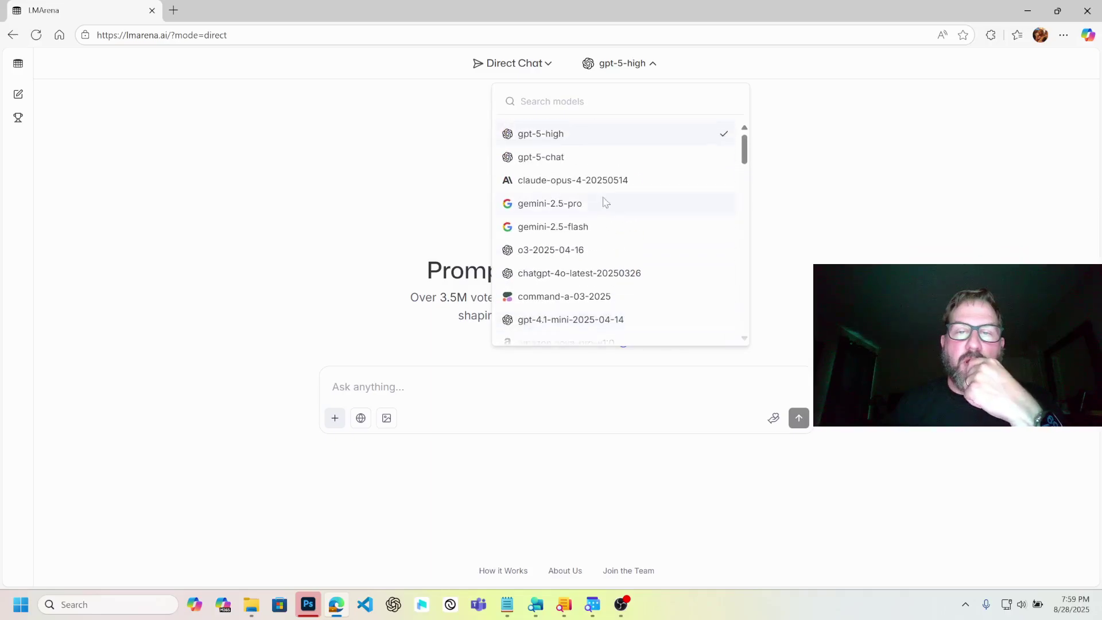
{"action": "left_click", "coordinate": [549, 228]}
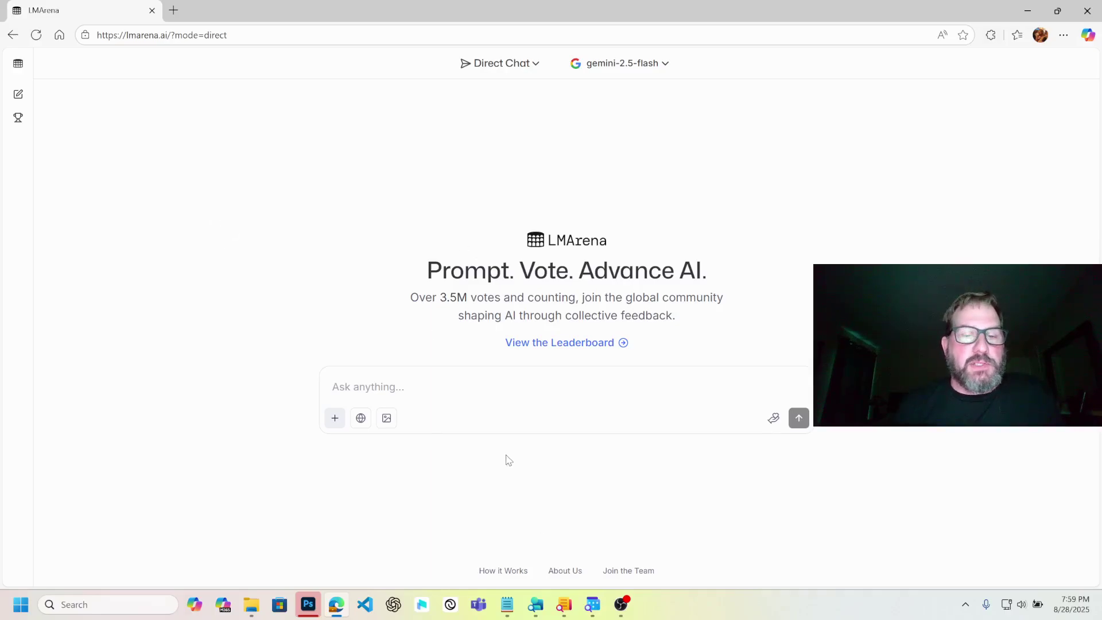
Step: Switch the prompt to image generation and attach the grad photo from Source_images
{"action": "left_click", "coordinate": [386, 419]}
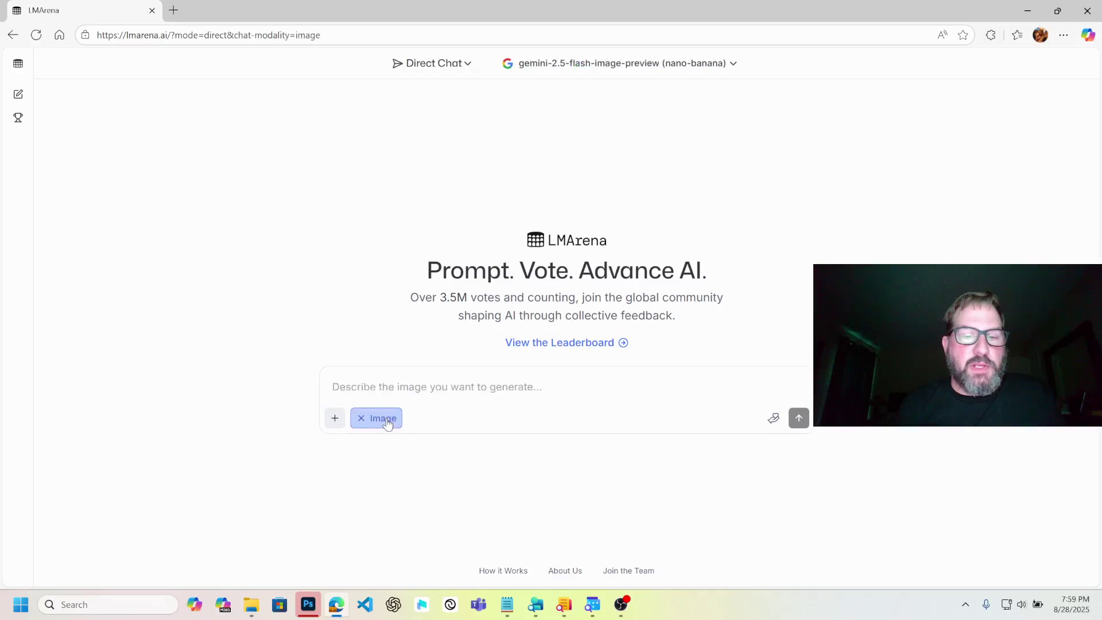
{"action": "left_click", "coordinate": [335, 420]}
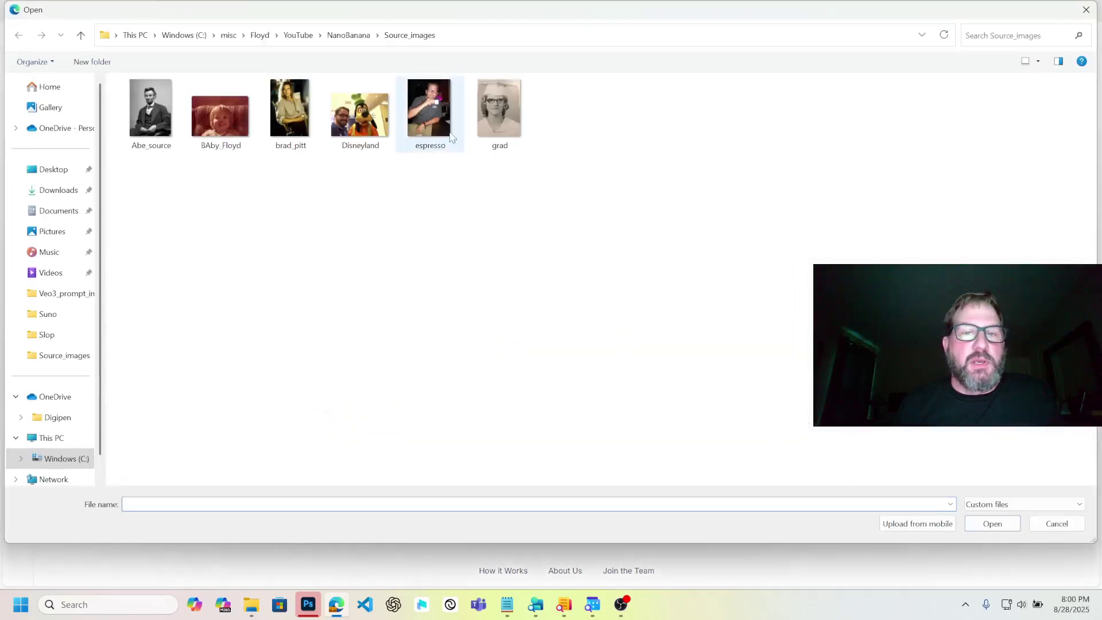
{"action": "left_click", "coordinate": [482, 118]}
{"action": "left_click", "coordinate": [979, 522]}
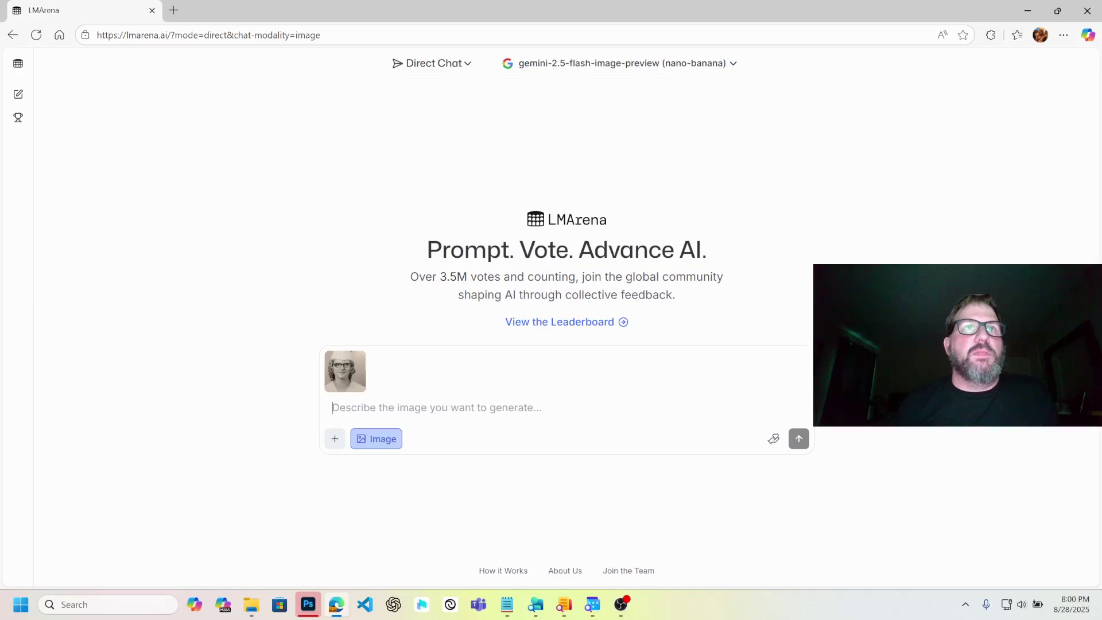
{"action": "key", "text": "super+e"}
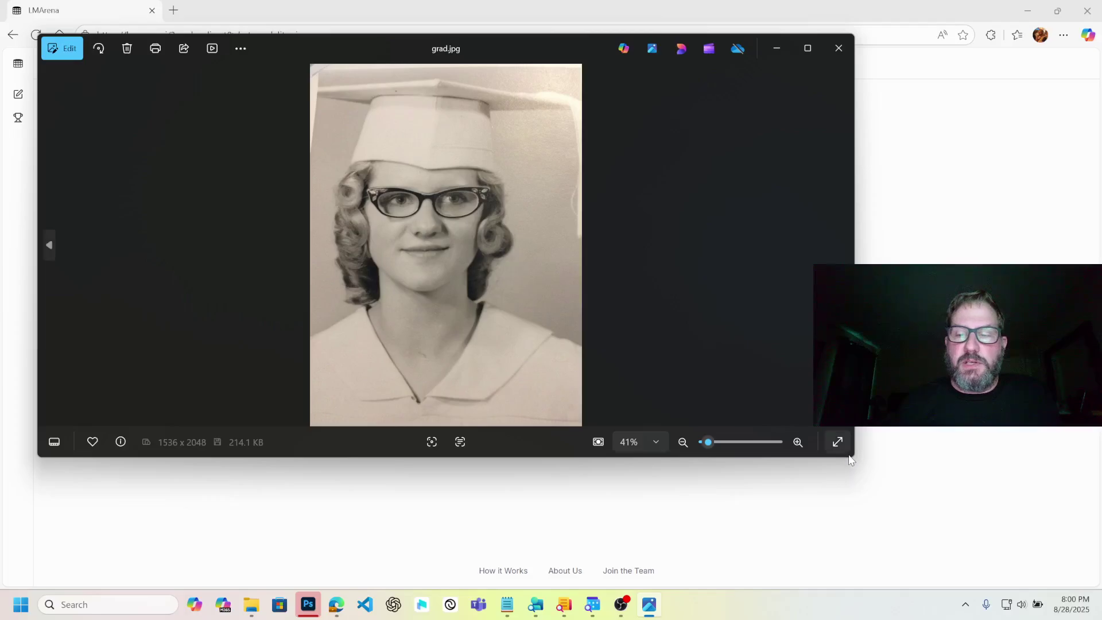
Step: Enlarge the Photos window to view the black-and-white grad.jpg portrait bigger
{"action": "left_click_drag", "start_coordinate": [850, 460], "coordinate": [1073, 617]}
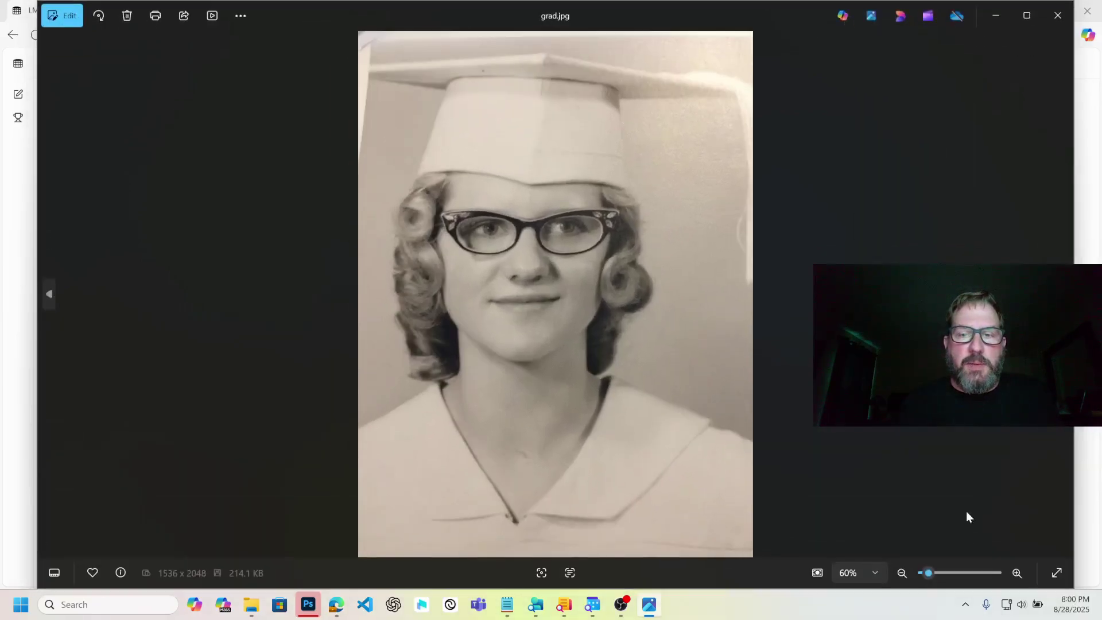
Step: Ask for the grad photo in colour as if shot on an iPhone, with blonde hair and blue eyes
{"action": "left_click", "coordinate": [1059, 16]}
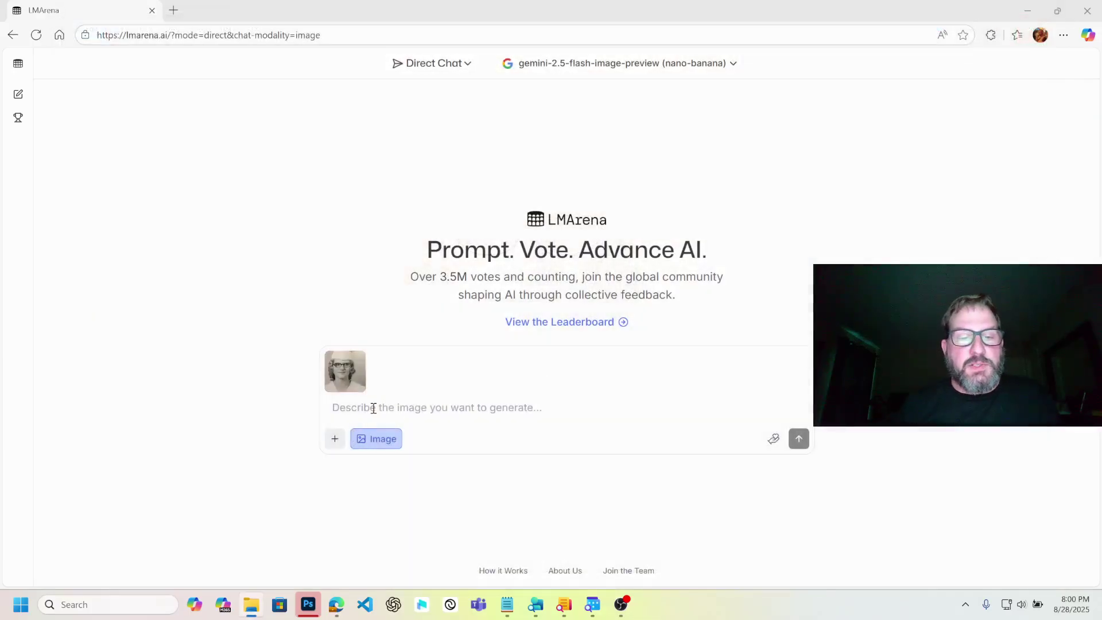
{"action": "left_click", "coordinate": [372, 405]}
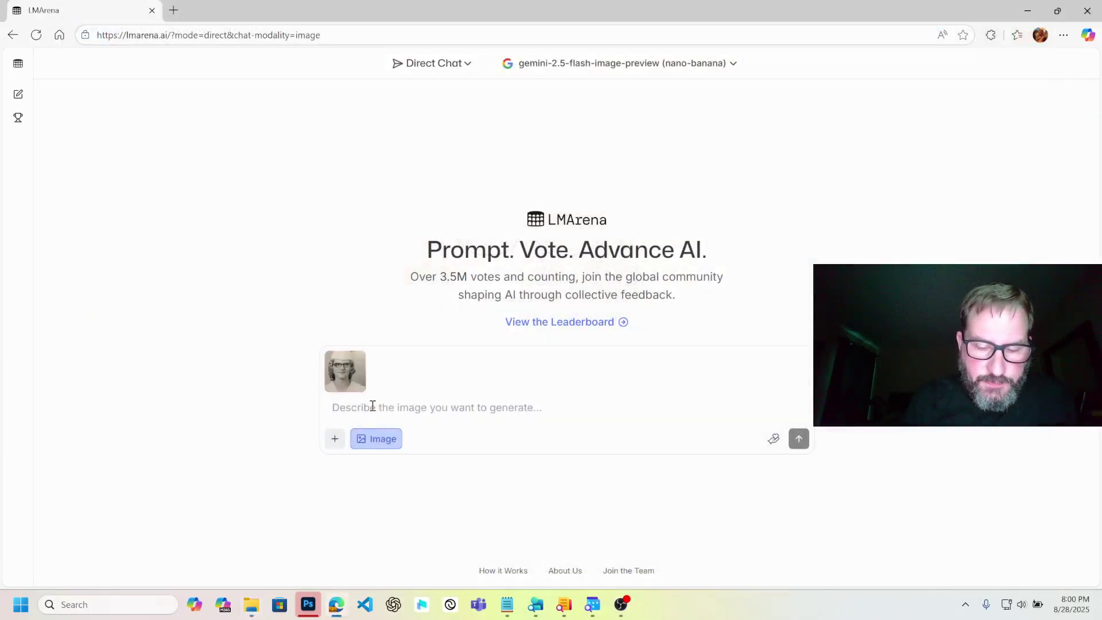
{"action": "type", "text": "Make this "}
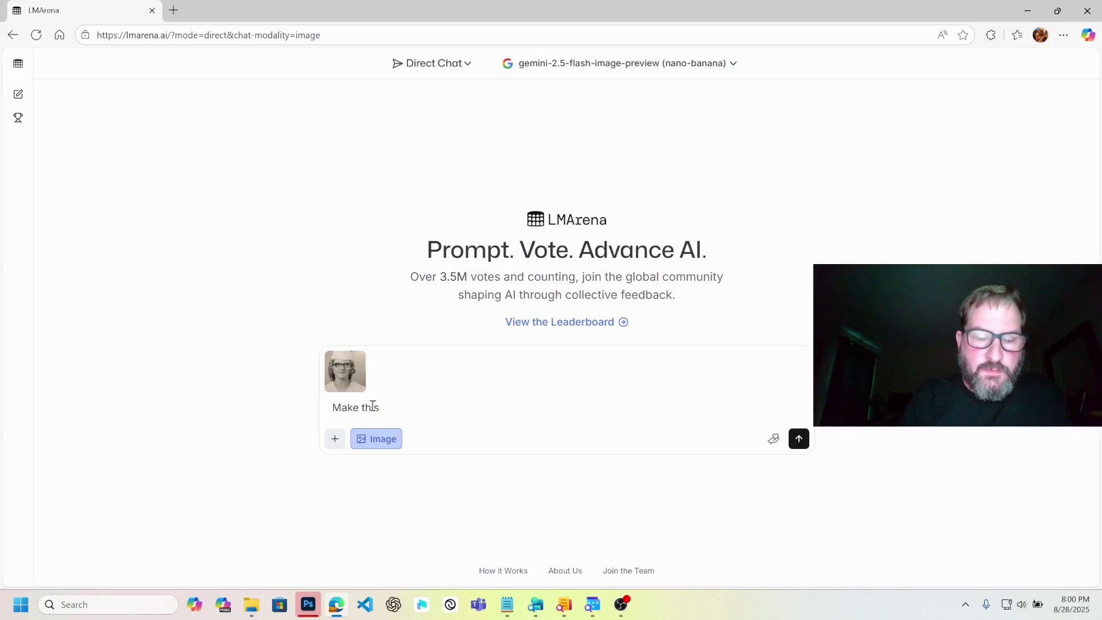
{"action": "type", "text": "photo "}
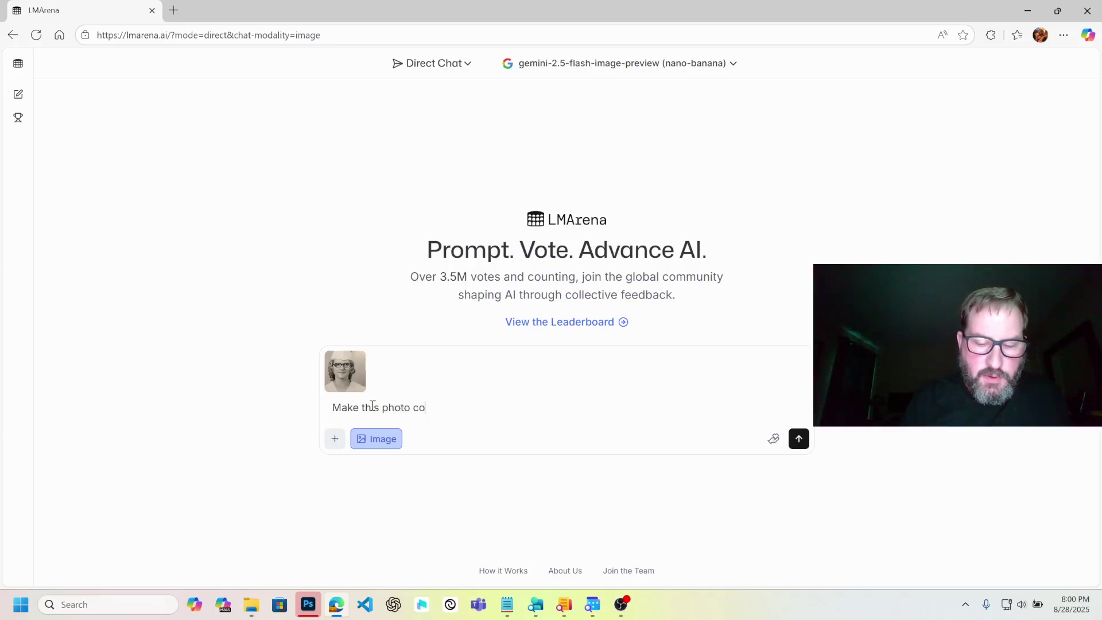
{"action": "type", "text": "in colo"}
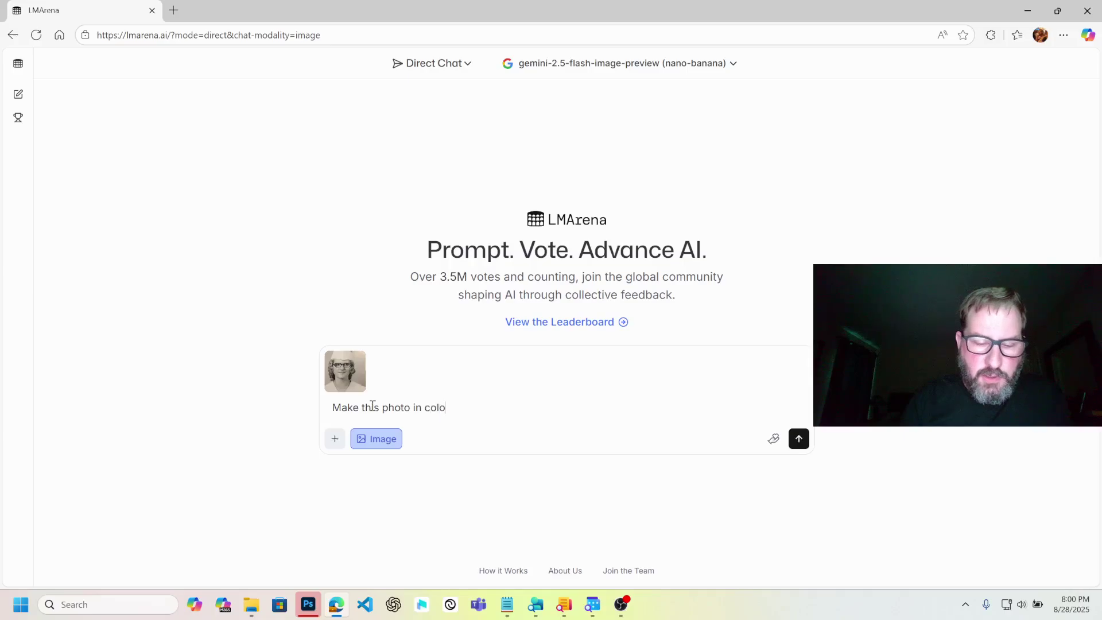
{"action": "type", "text": "r, as if it w"}
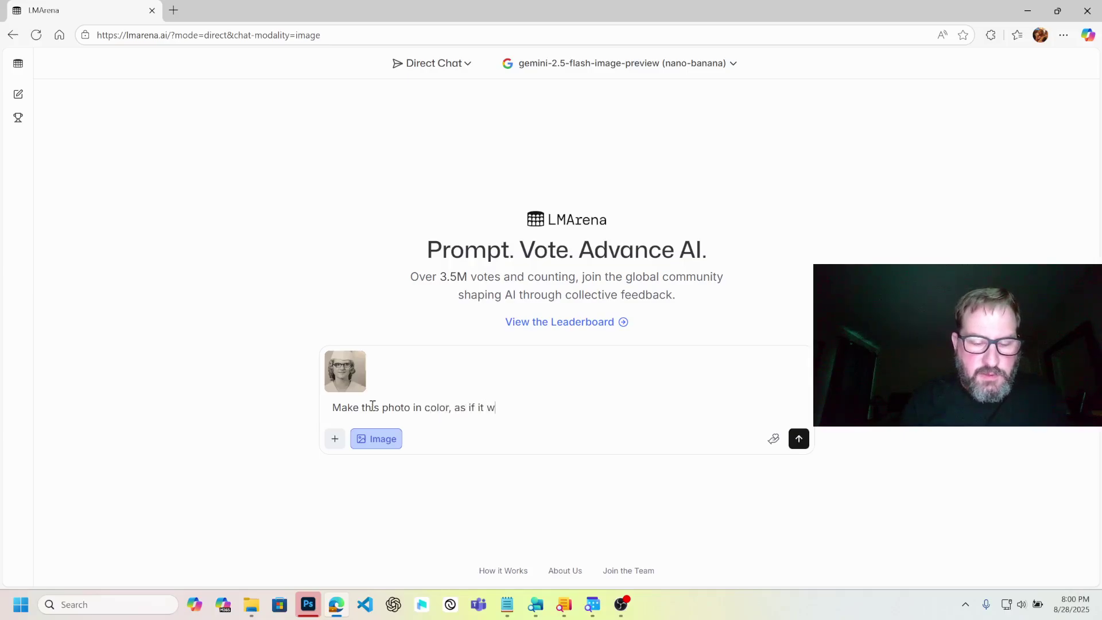
{"action": "type", "text": "ere shot with "}
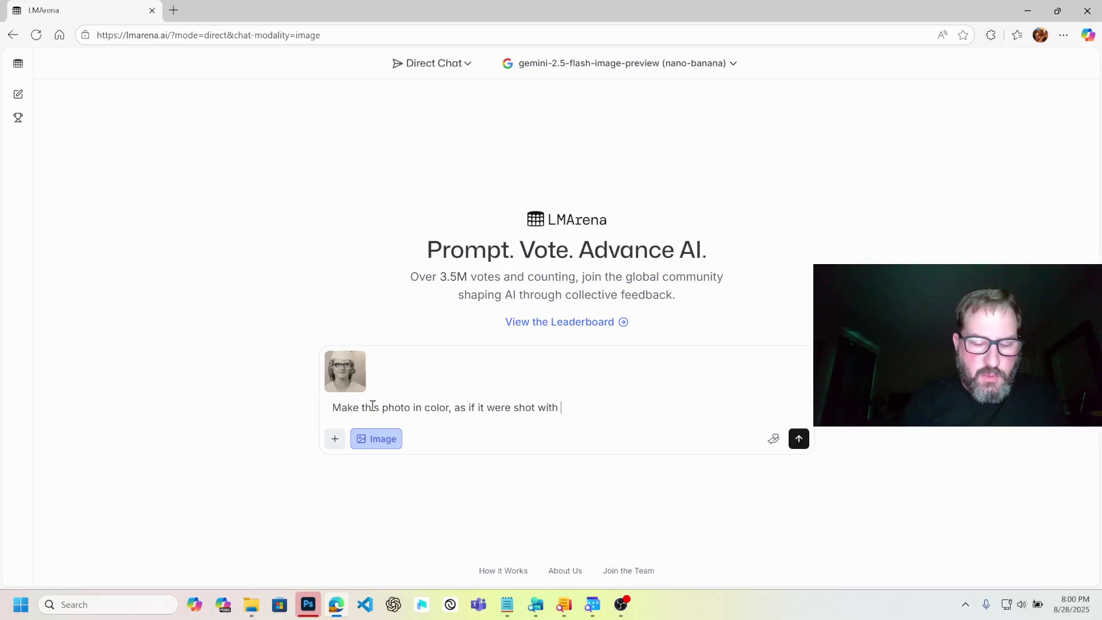
{"action": "type", "text": "an iphone. "}
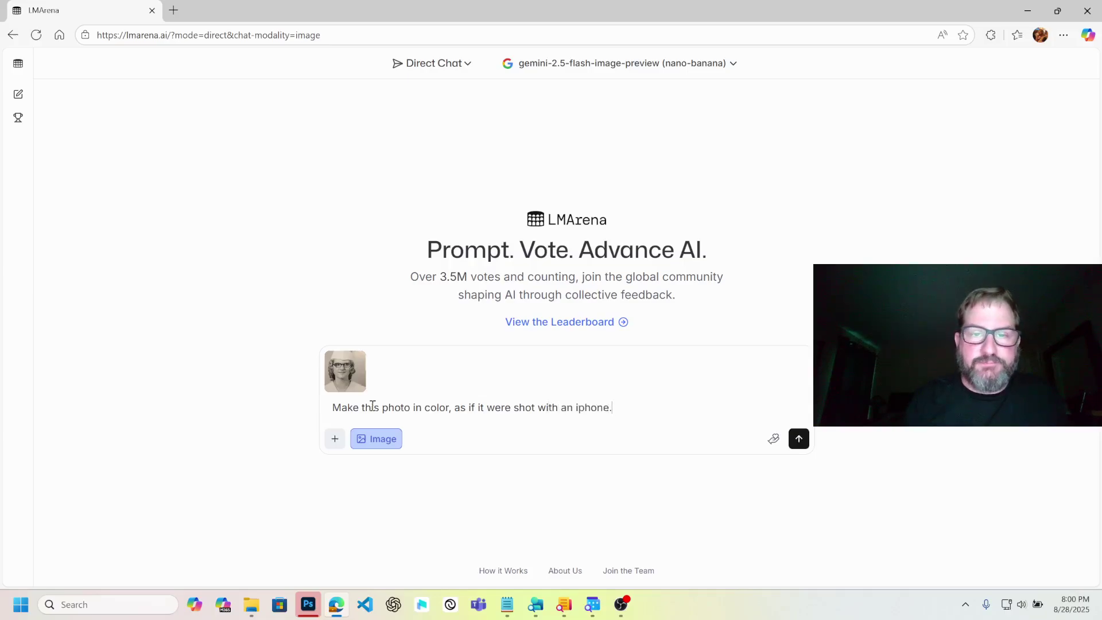
{"action": "type", "text": "Blon"}
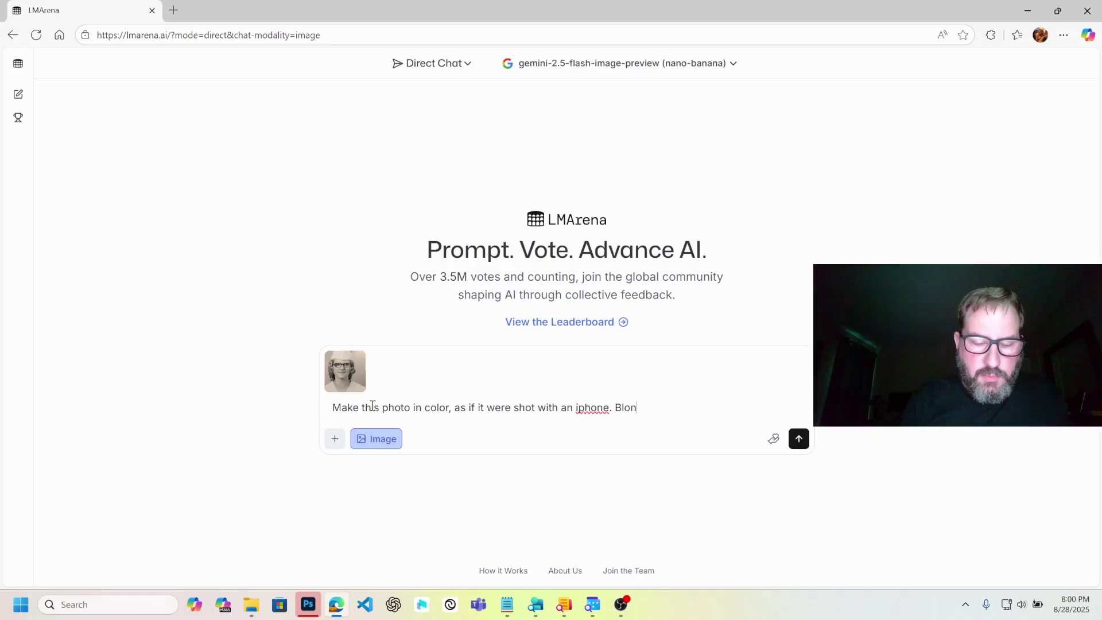
{"action": "type", "text": "de hair"}
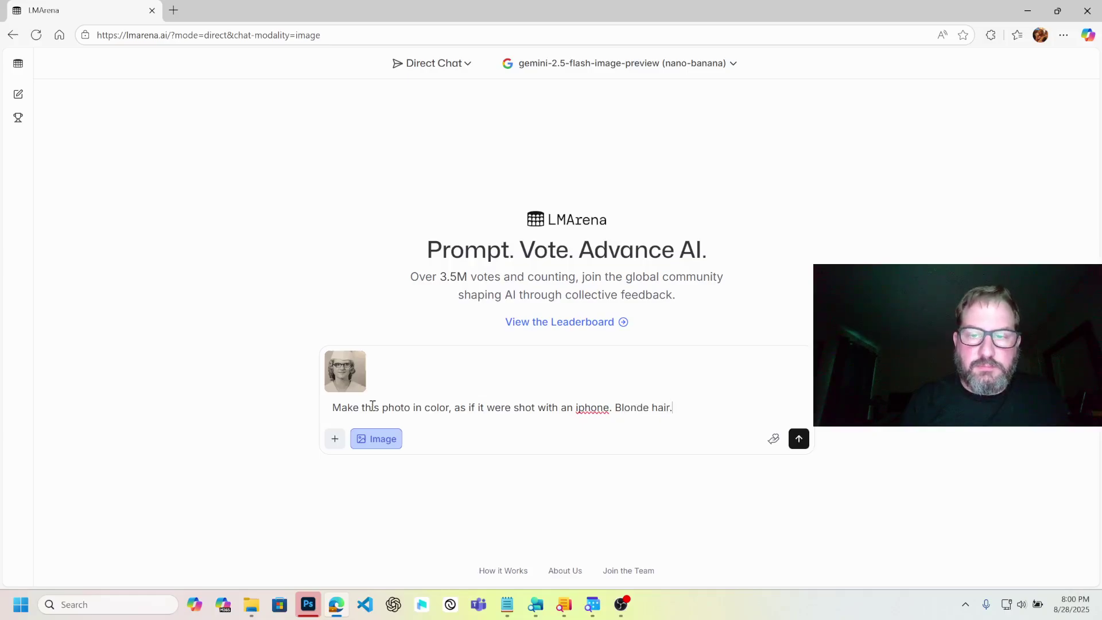
{"action": "type", "text": ".Blue Eyes"}
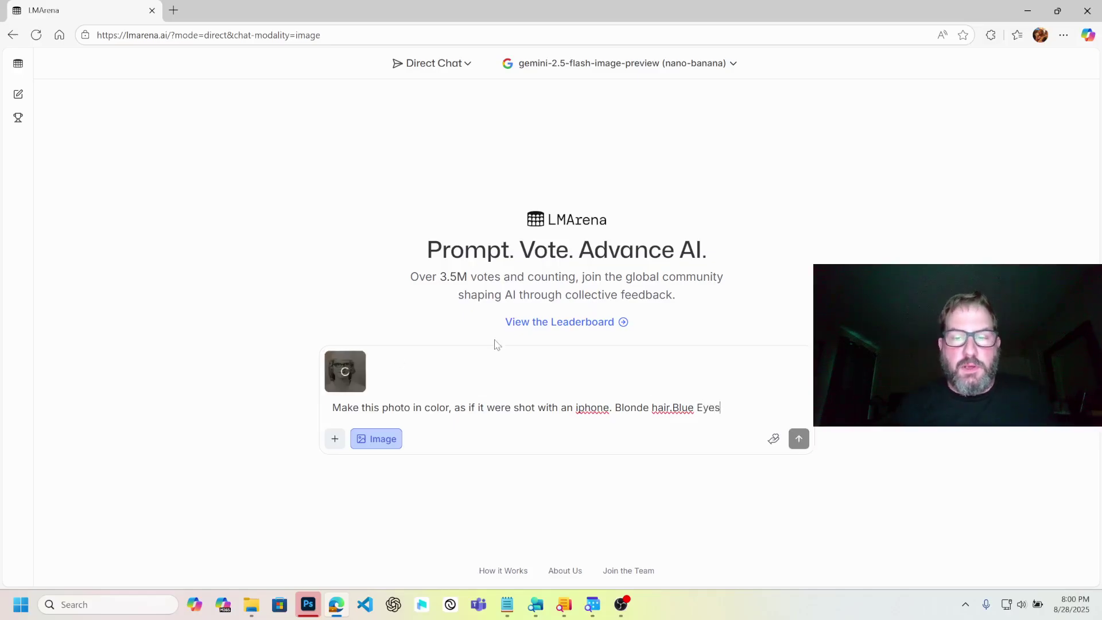
{"action": "key", "text": "Return"}
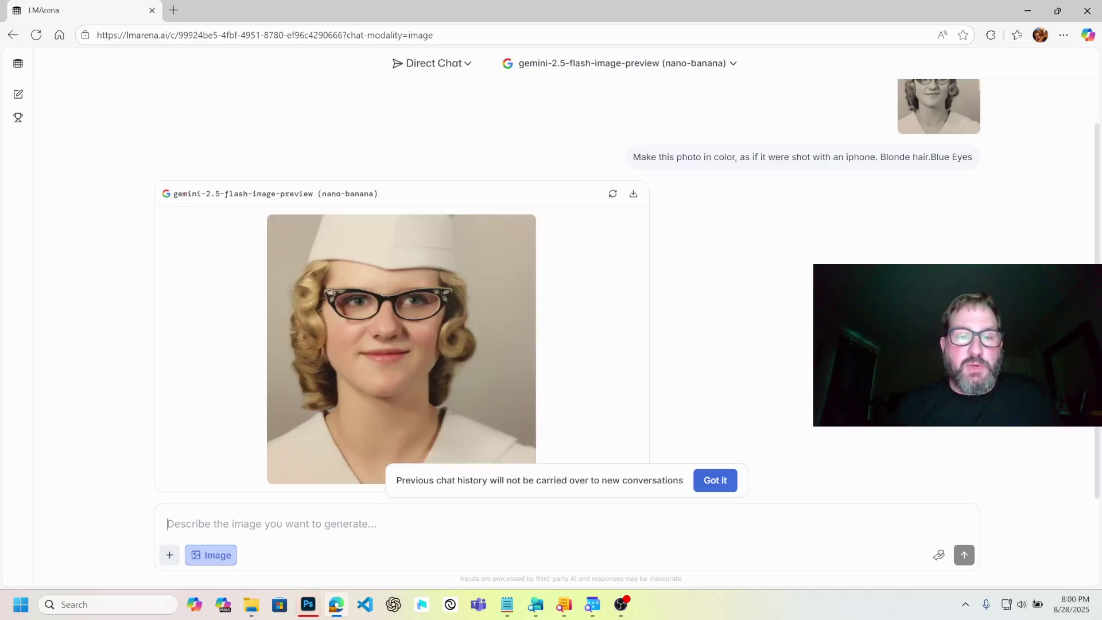
Step: Save the generated colour portrait as Mom_colorized.png
{"action": "left_click", "coordinate": [424, 354]}
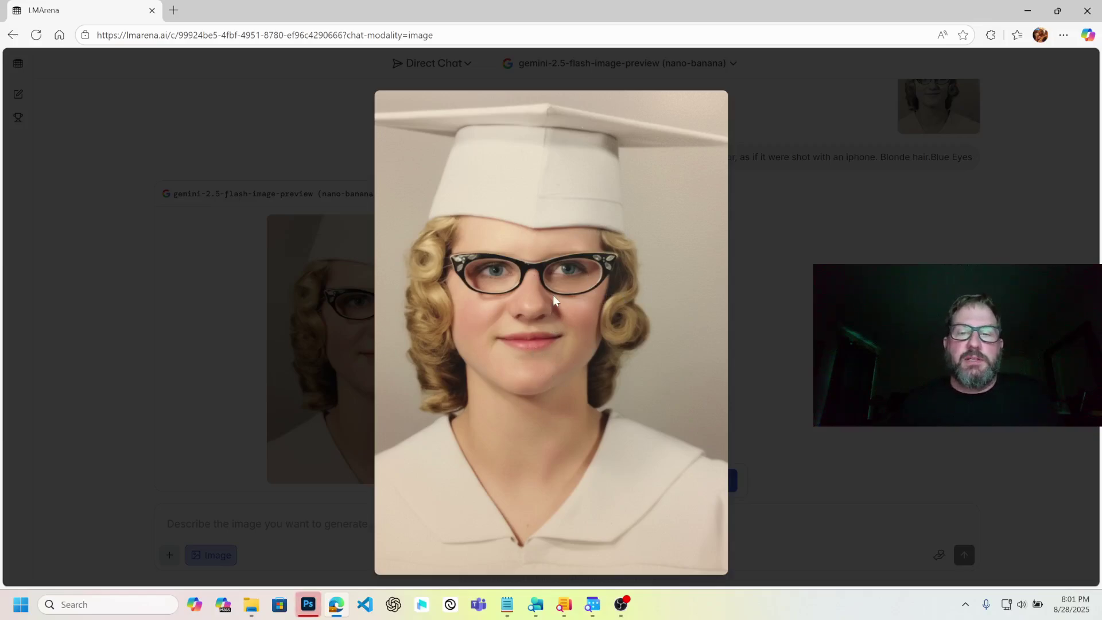
{"action": "left_click", "coordinate": [410, 319]}
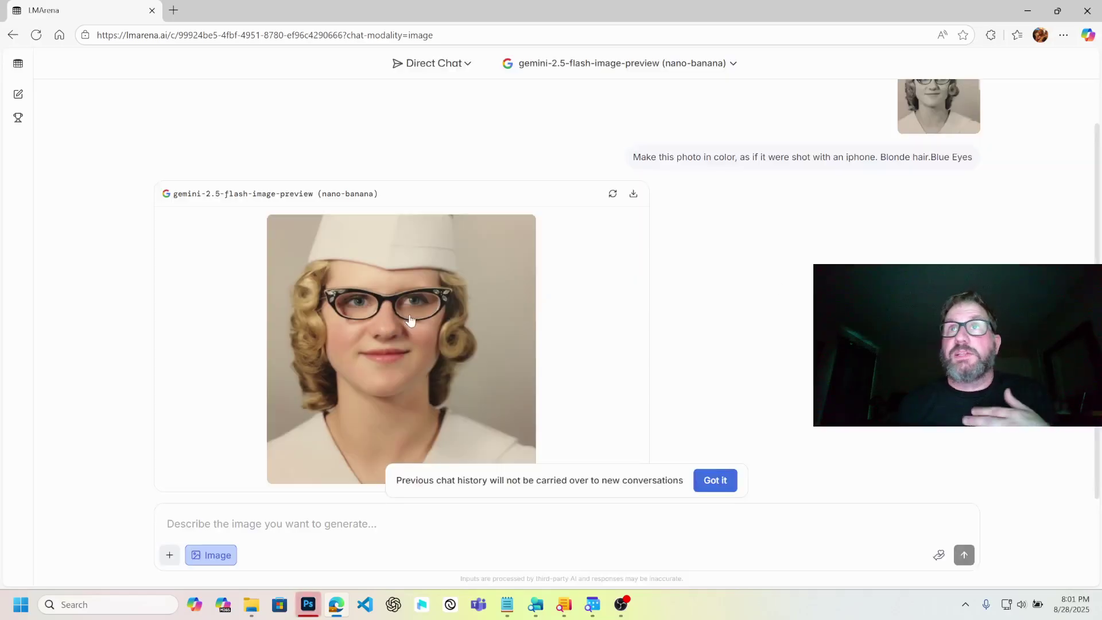
{"action": "left_click", "coordinate": [428, 320]}
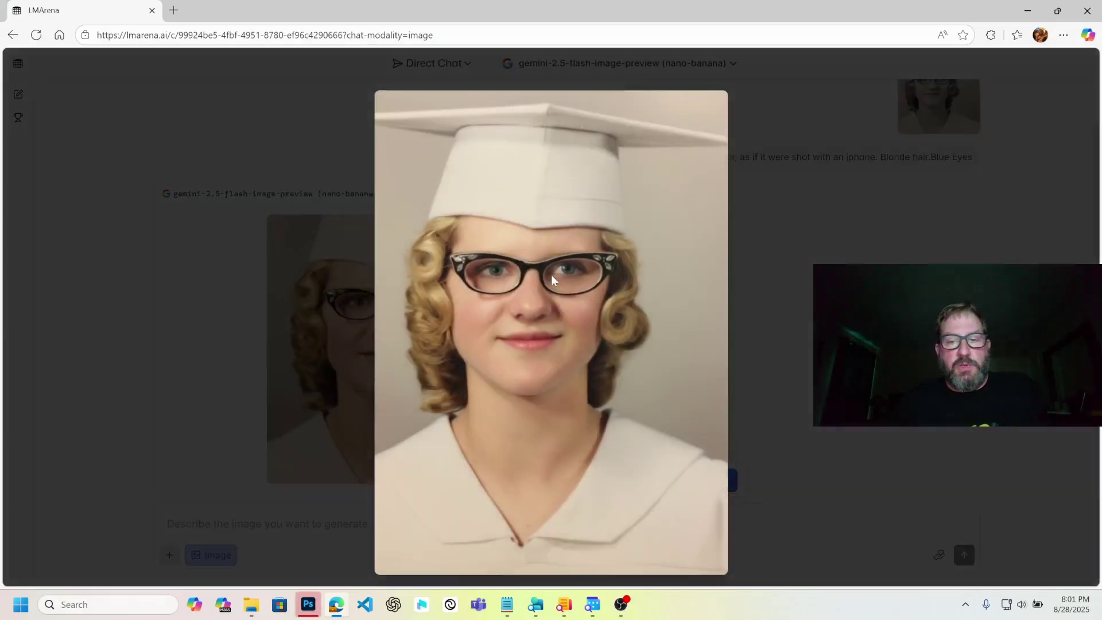
{"action": "right_click", "coordinate": [560, 272]}
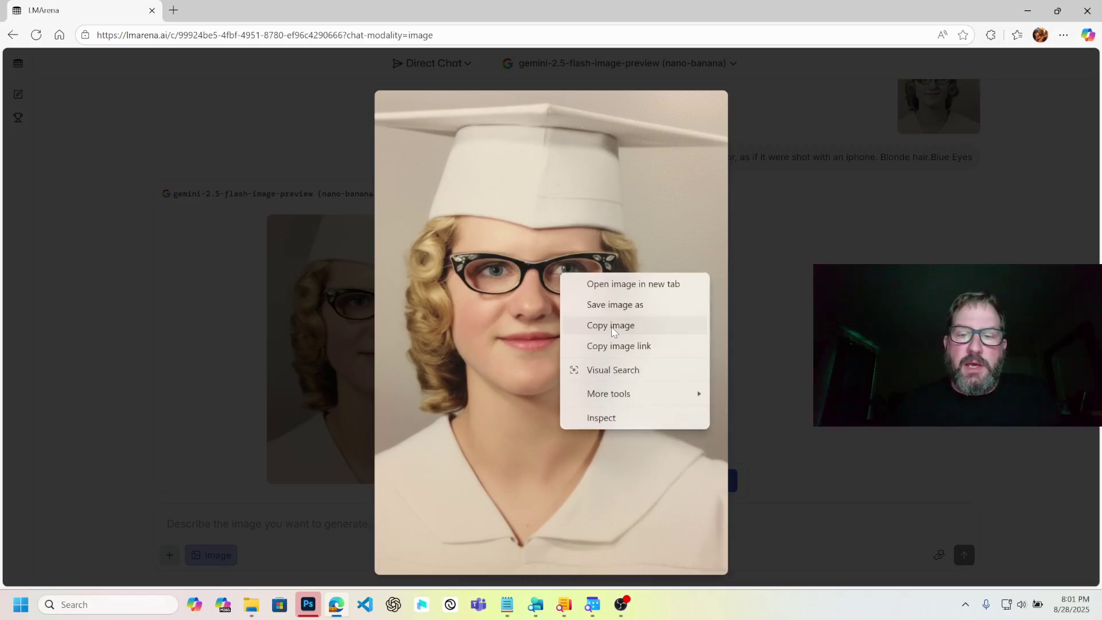
{"action": "left_click", "coordinate": [621, 302]}
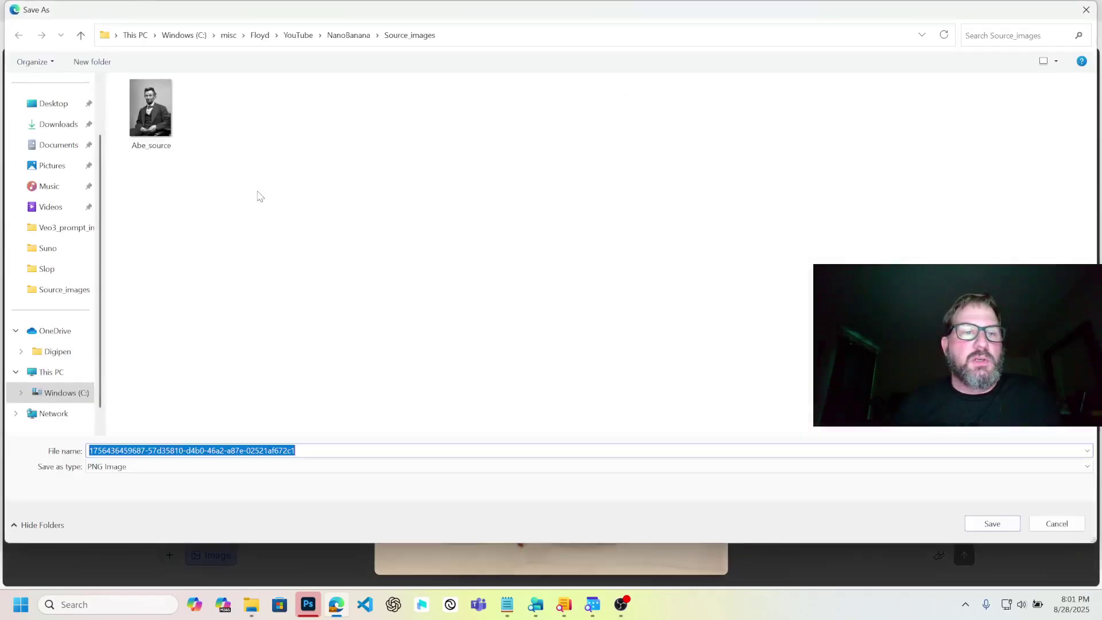
{"action": "type", "text": "M"}
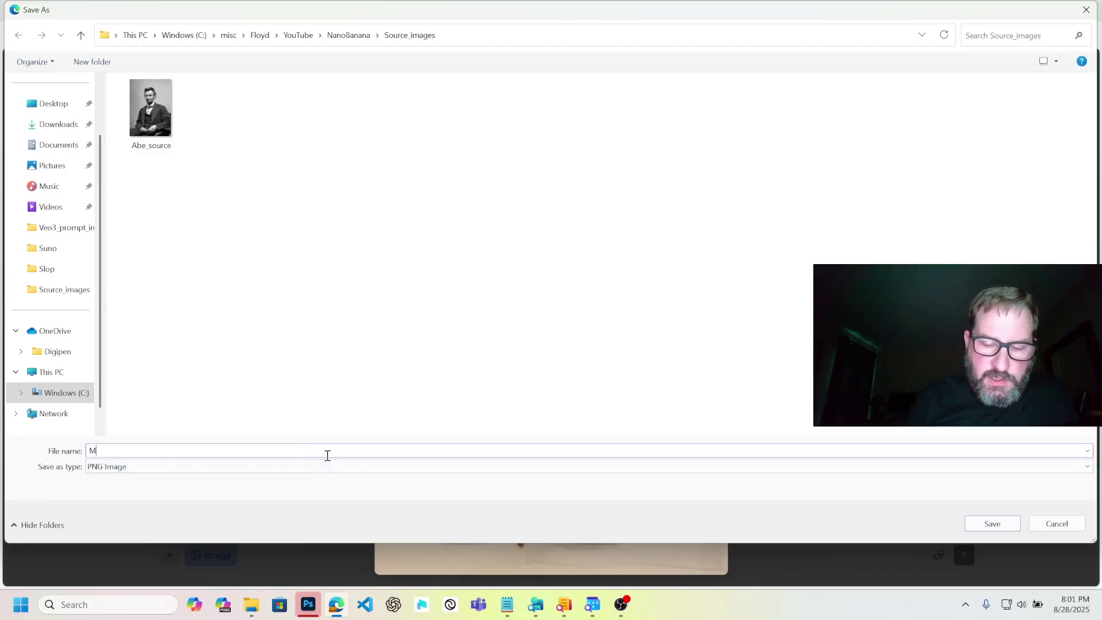
{"action": "type", "text": "om_colorized"}
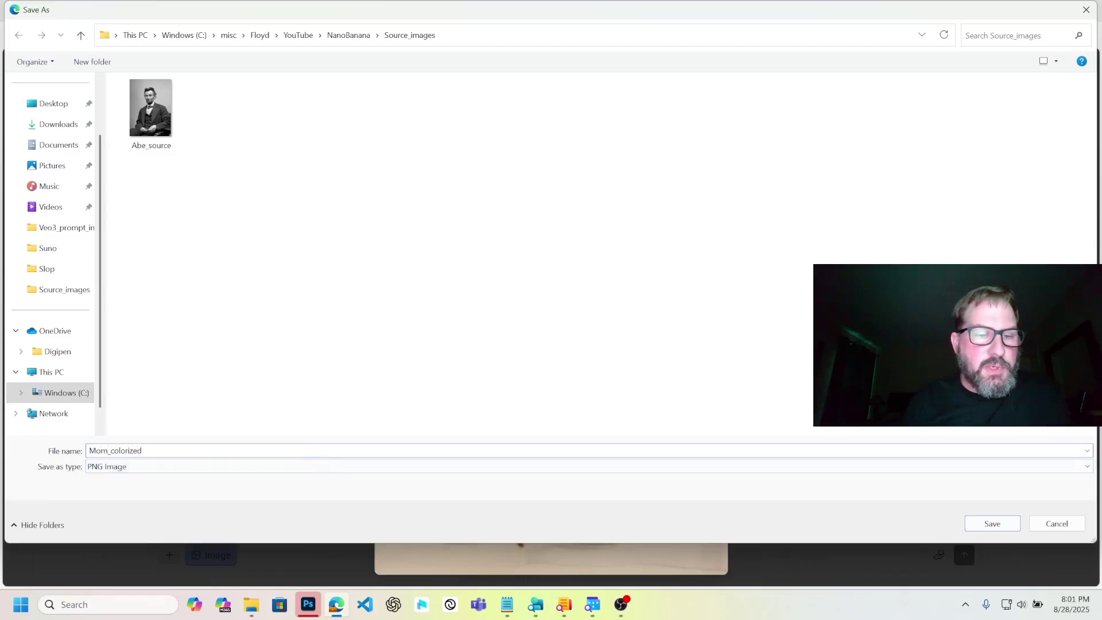
{"action": "key", "text": "Return"}
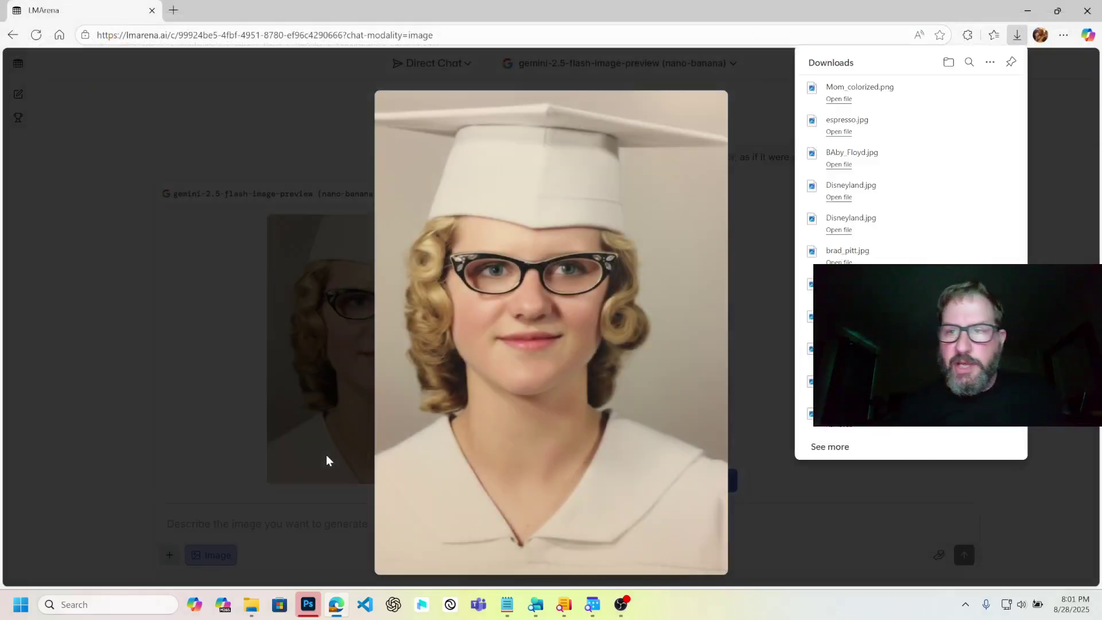
Step: Attach BAby_Floyd.jpg from Source_images to a new prompt and view the original full-size
{"action": "left_click", "coordinate": [160, 370]}
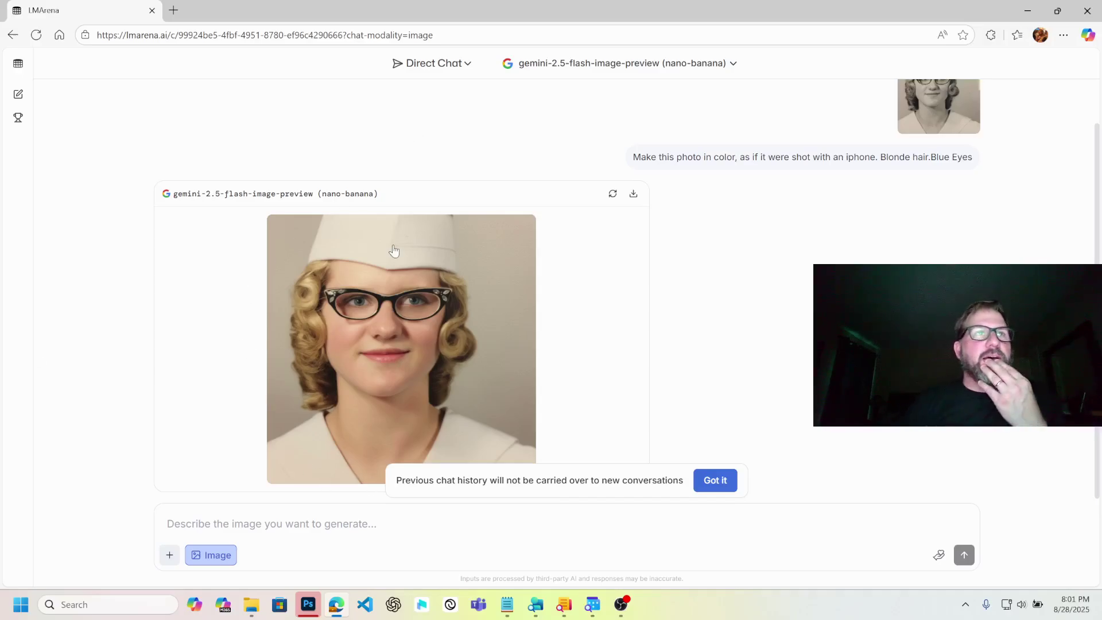
{"action": "left_click", "coordinate": [169, 555]}
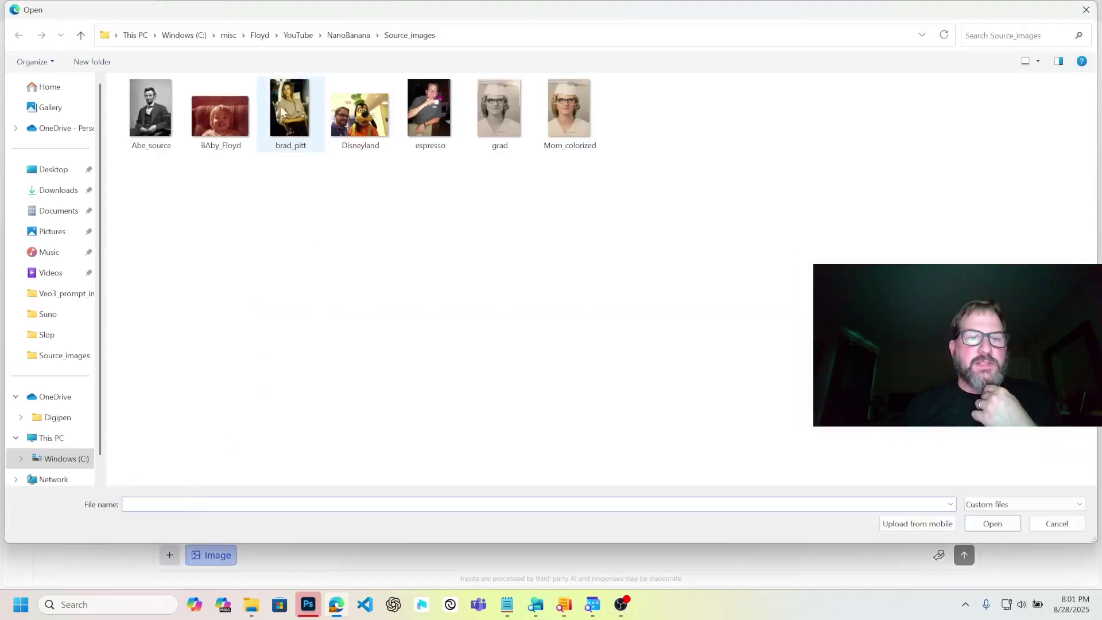
{"action": "left_click", "coordinate": [220, 115]}
{"action": "left_click", "coordinate": [991, 523]}
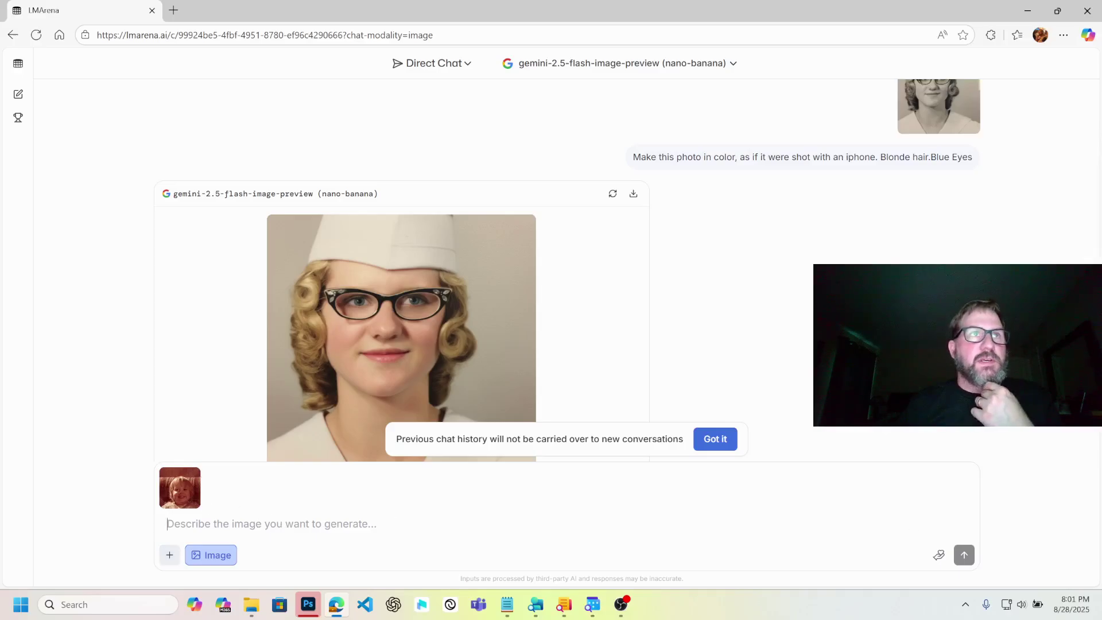
{"action": "left_click", "coordinate": [180, 488]}
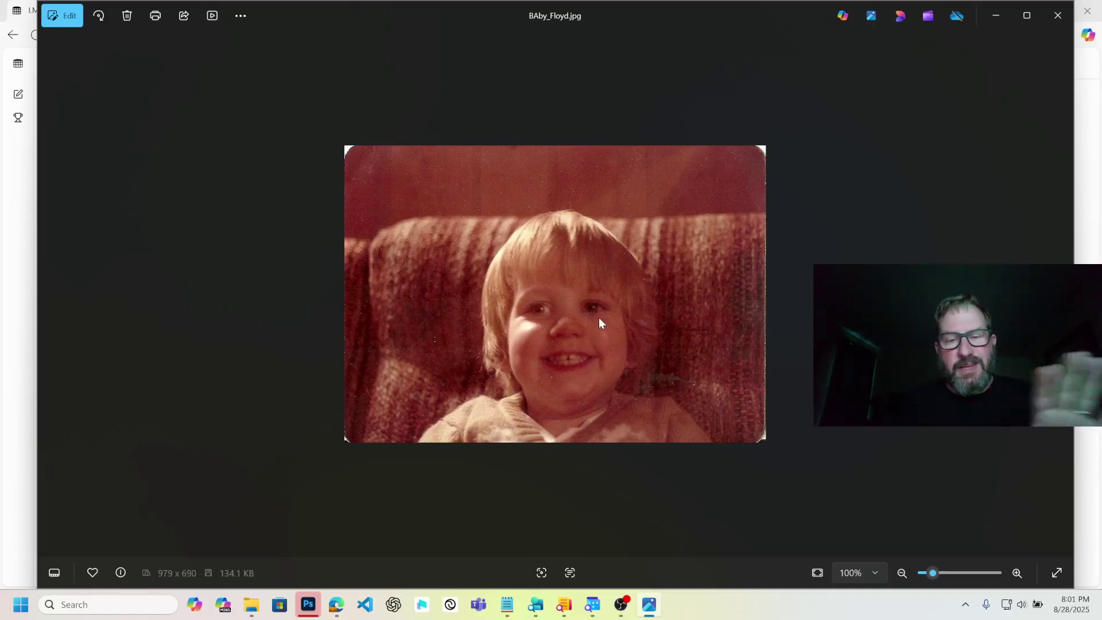
Step: Request the childhood photo cleaned up and colour-corrected to look shot on a modern Sony camera
{"action": "left_click", "coordinate": [1062, 20]}
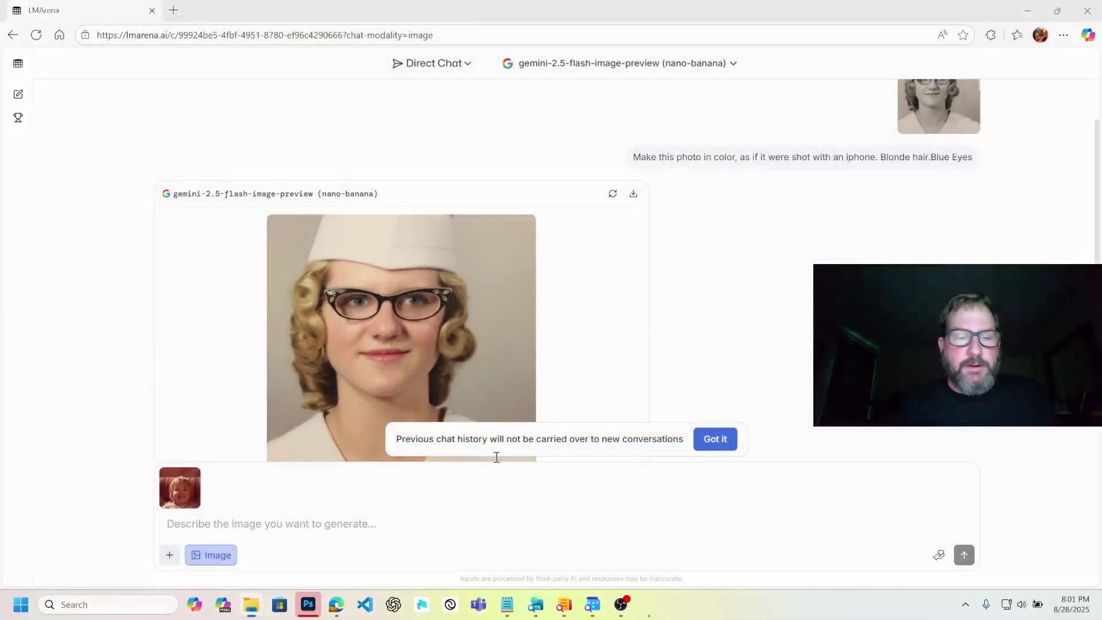
{"action": "left_click", "coordinate": [275, 517]}
{"action": "type", "text": "C"}
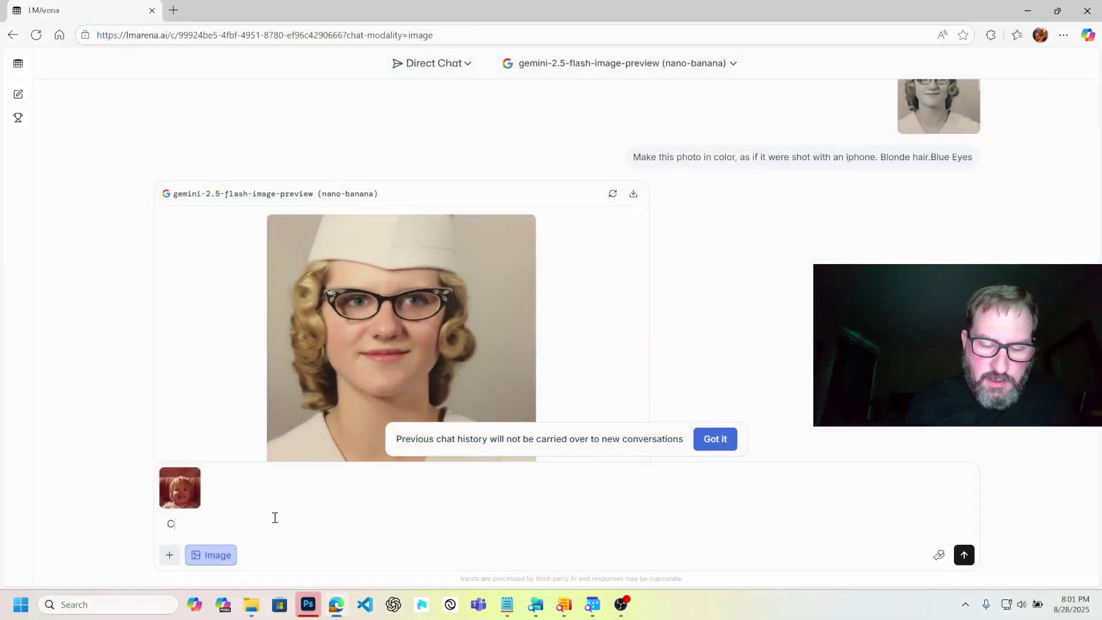
{"action": "type", "text": "lean up this "}
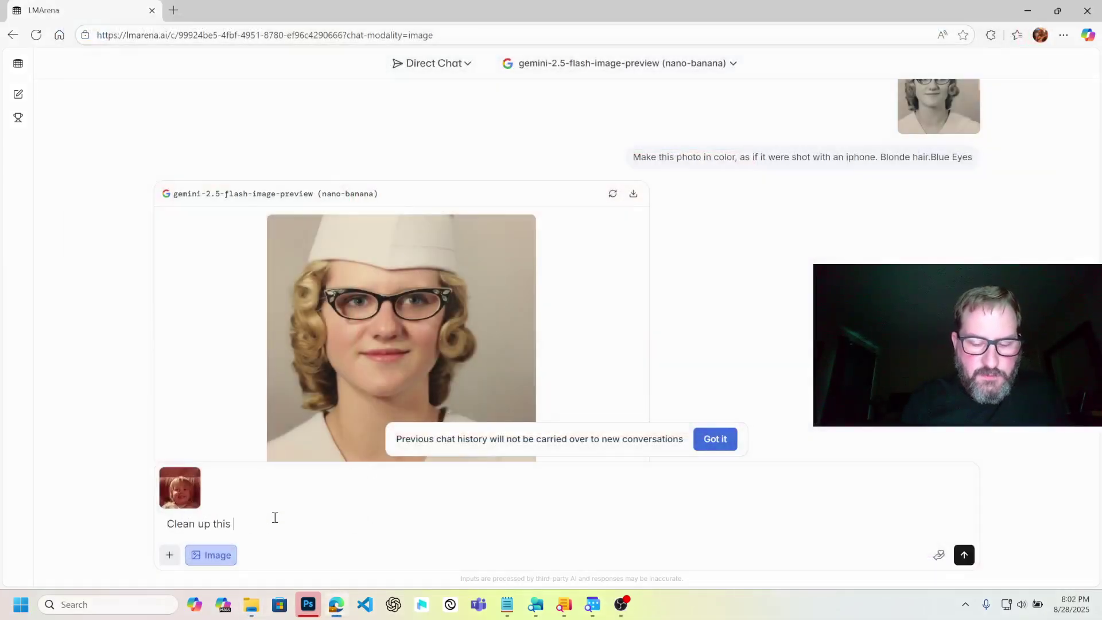
{"action": "type", "text": "photo and colo"}
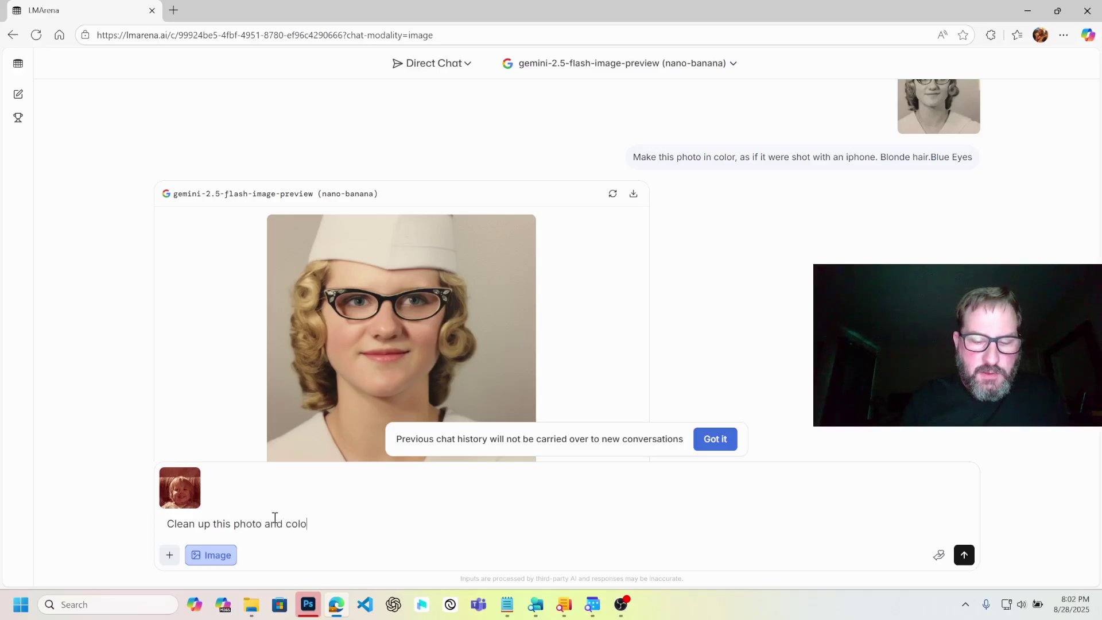
{"action": "type", "text": "r correct i"}
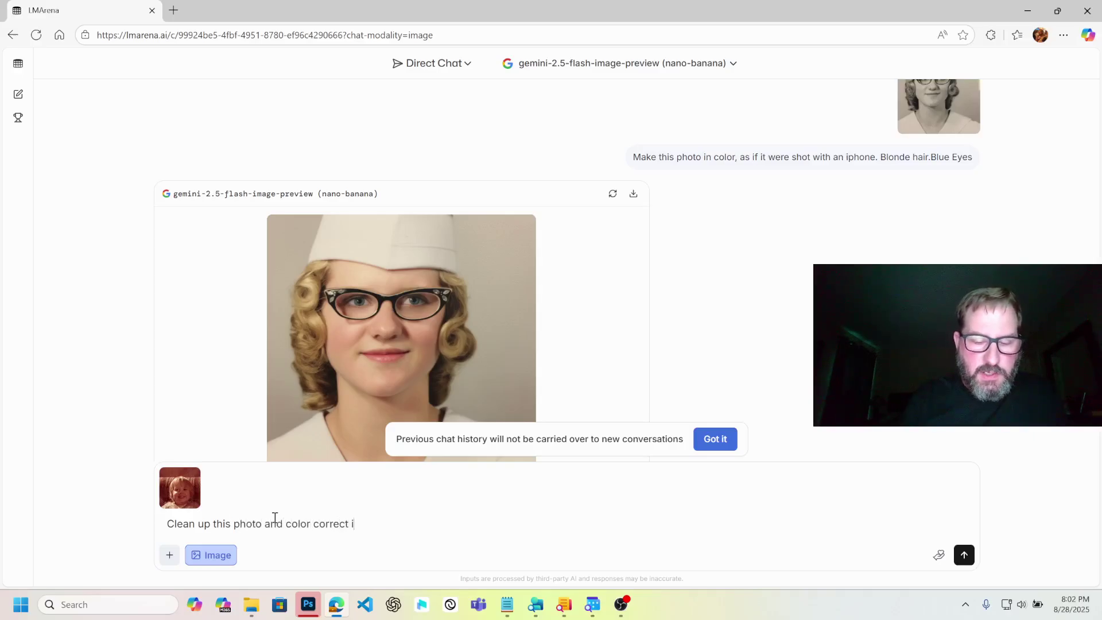
{"action": "type", "text": "t so it looks l"}
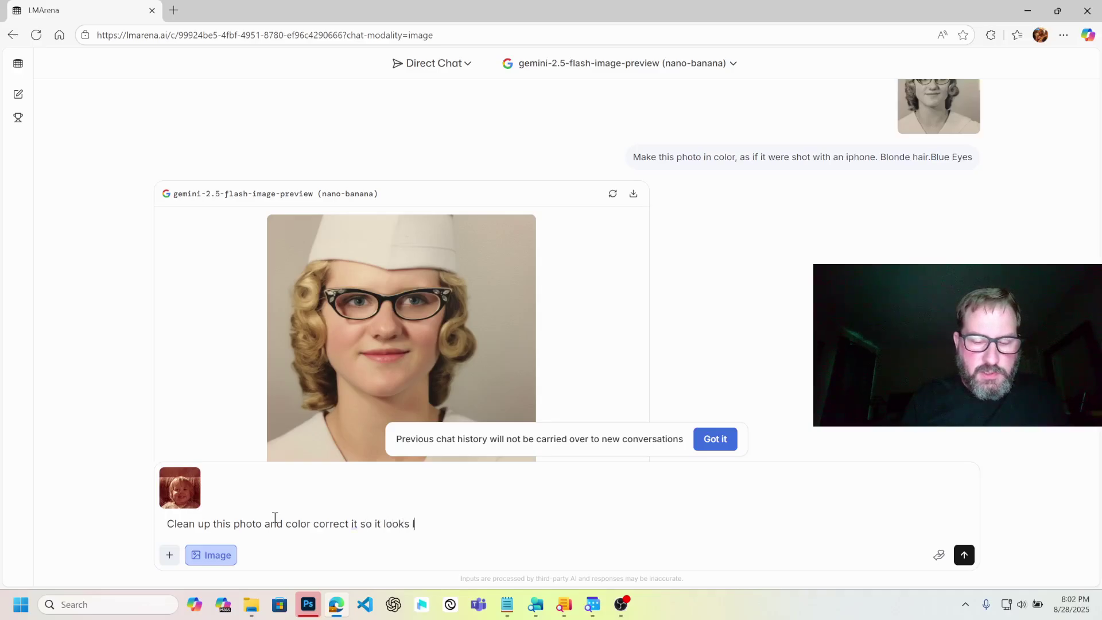
{"action": "type", "text": "ike it w"}
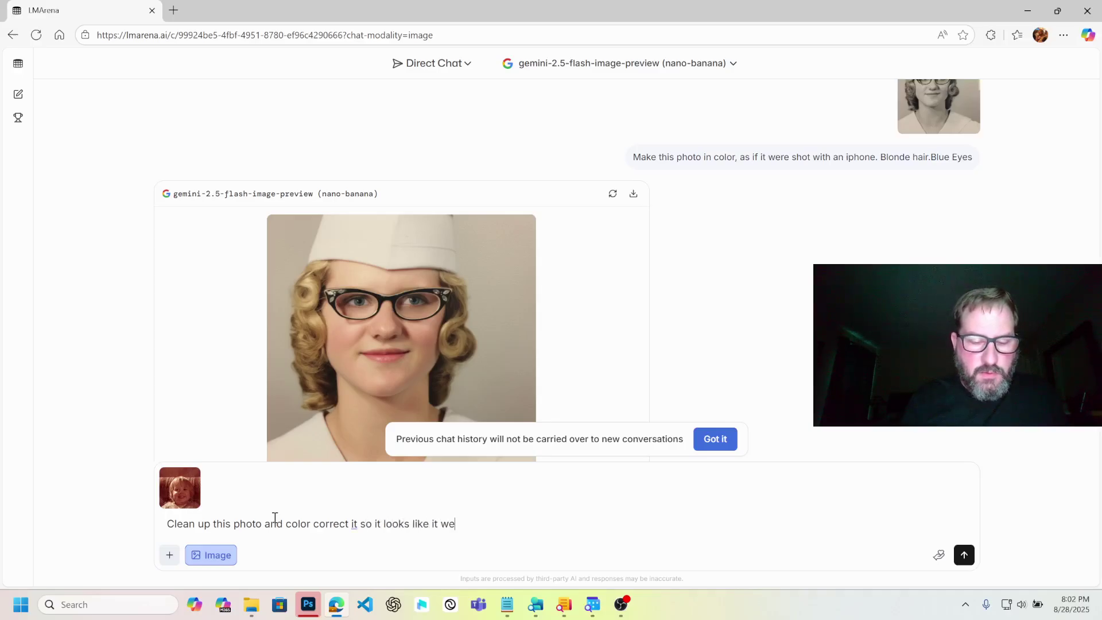
{"action": "type", "text": "as shot"}
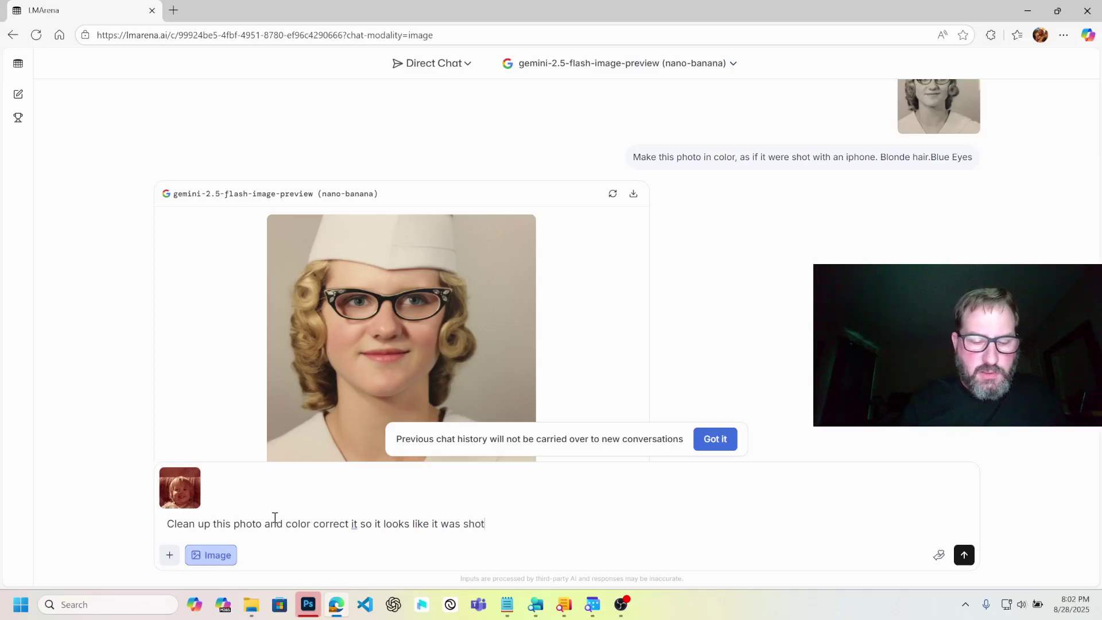
{"action": "type", "text": " on a moden"}
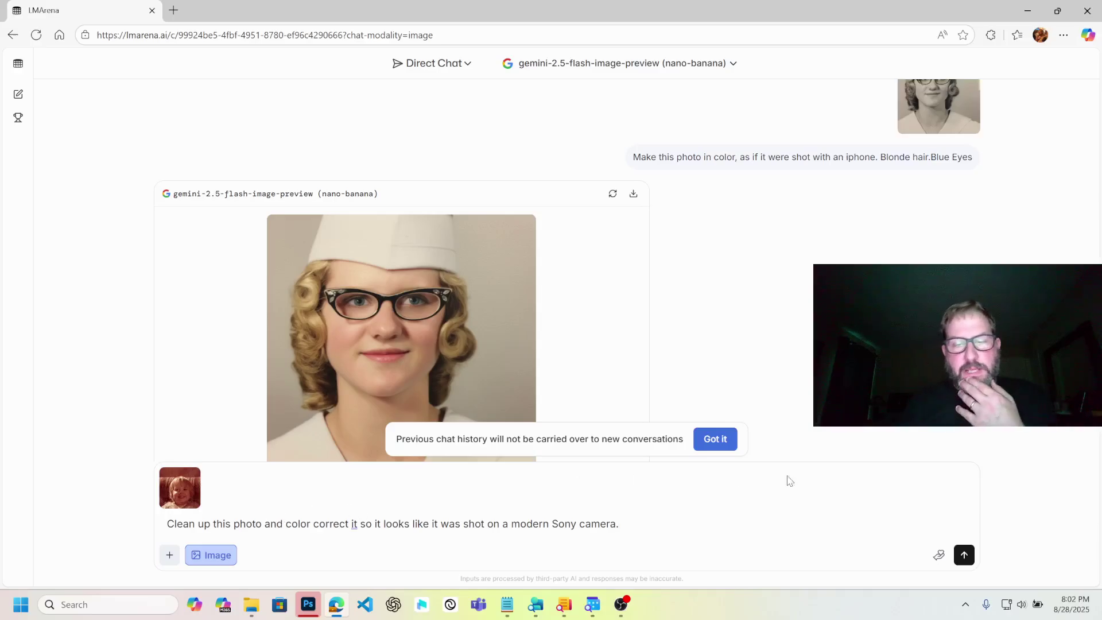
{"action": "left_click", "coordinate": [964, 555]}
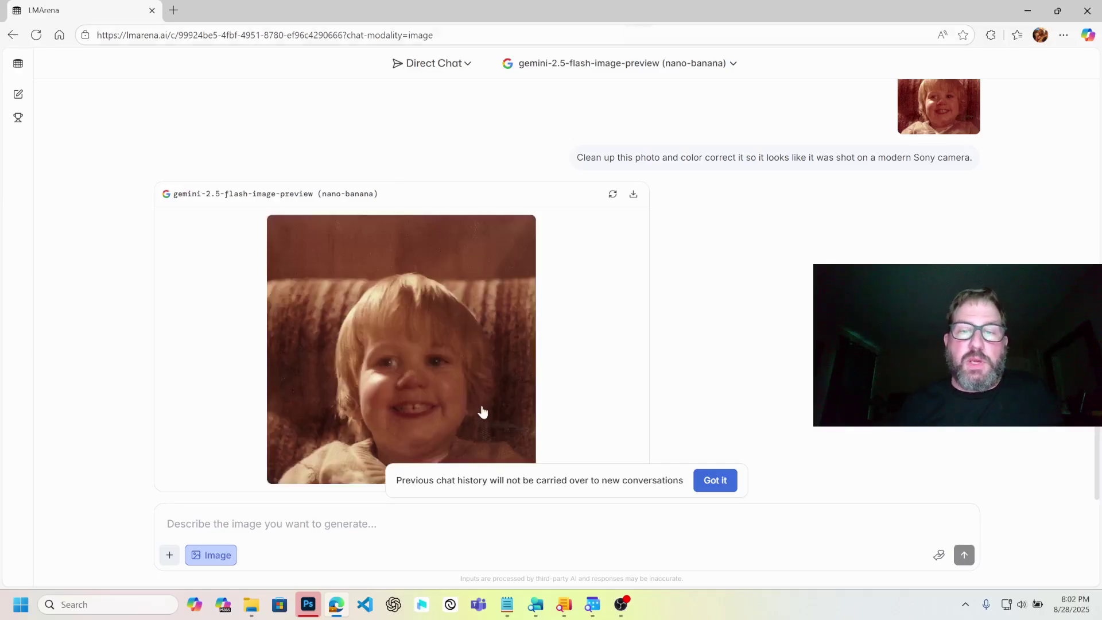
Step: Compare the generated toddler photo with the original by enlarging each in turn
{"action": "left_click", "coordinate": [447, 354]}
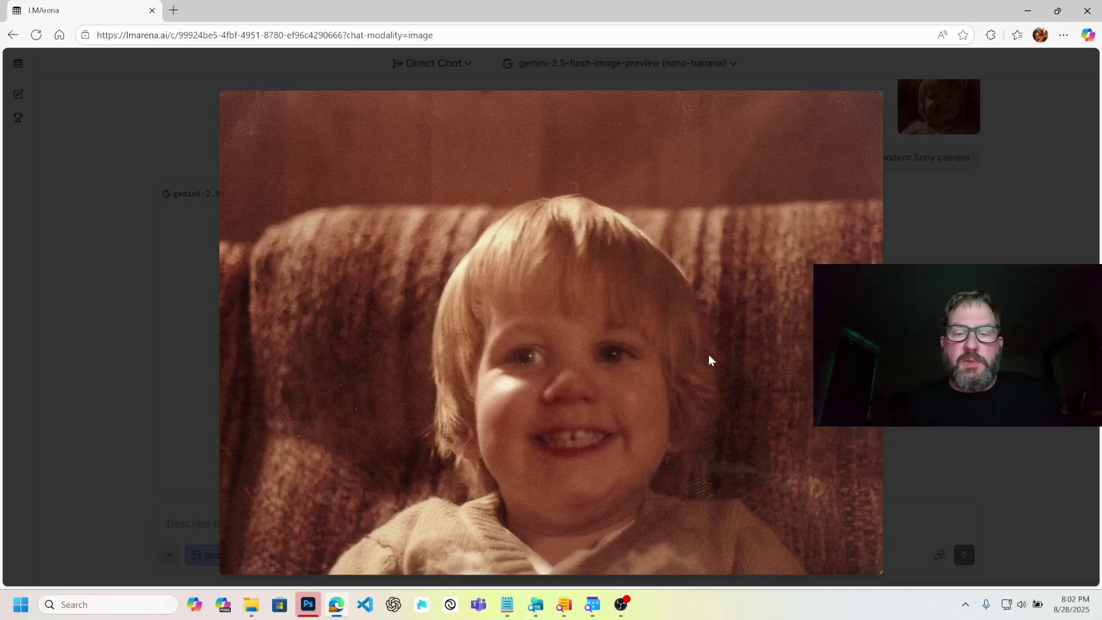
{"action": "left_click", "coordinate": [914, 253]}
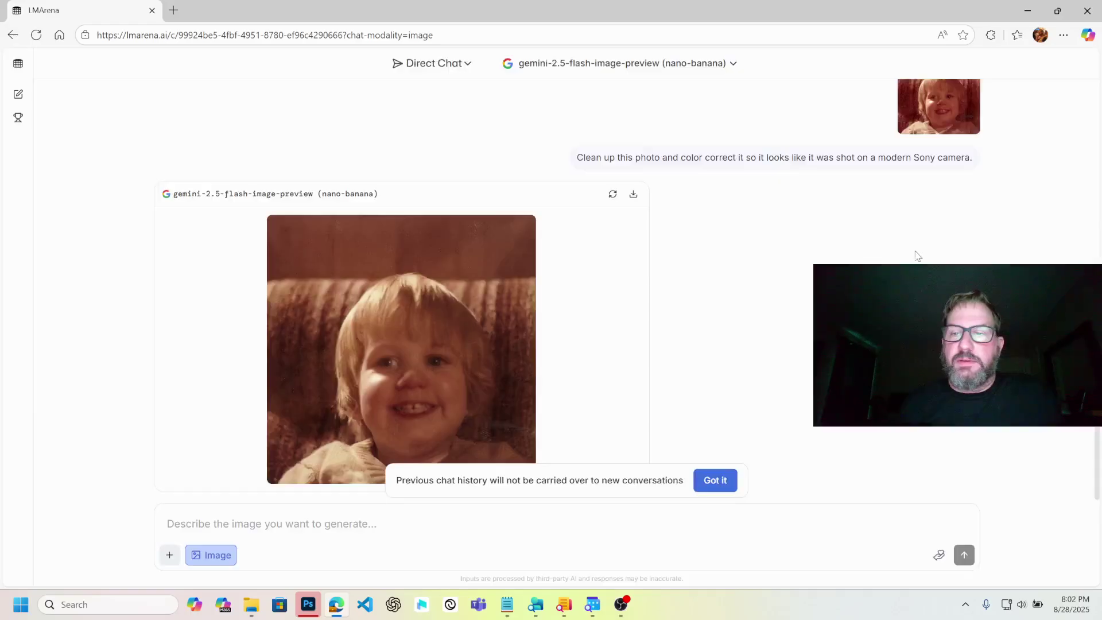
{"action": "left_click", "coordinate": [931, 109]}
{"action": "key", "text": "Escape"}
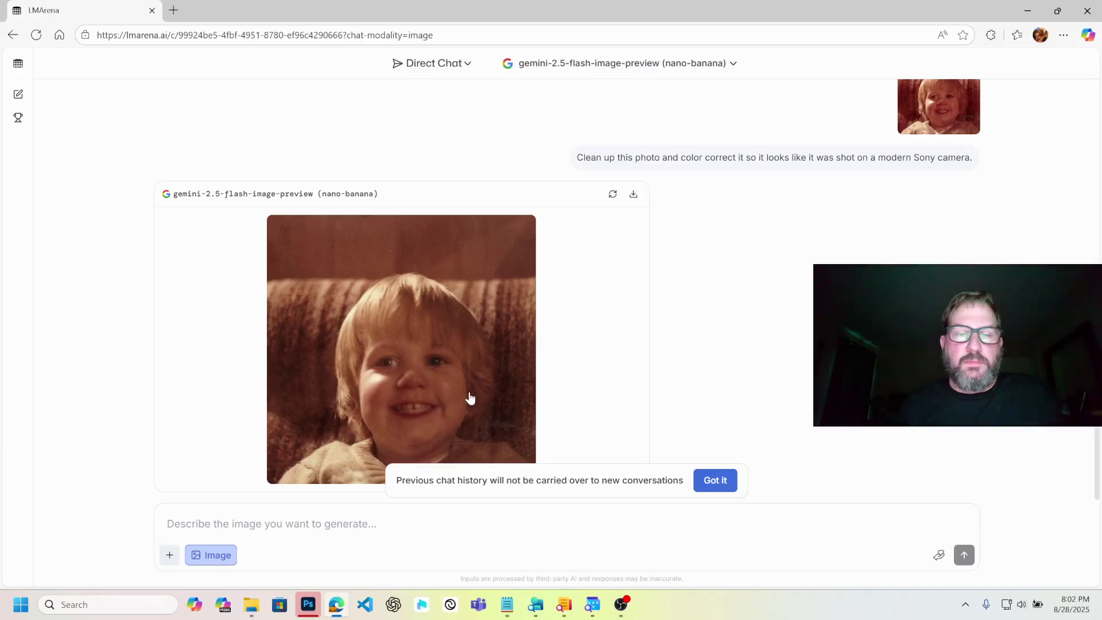
{"action": "left_click", "coordinate": [467, 399]}
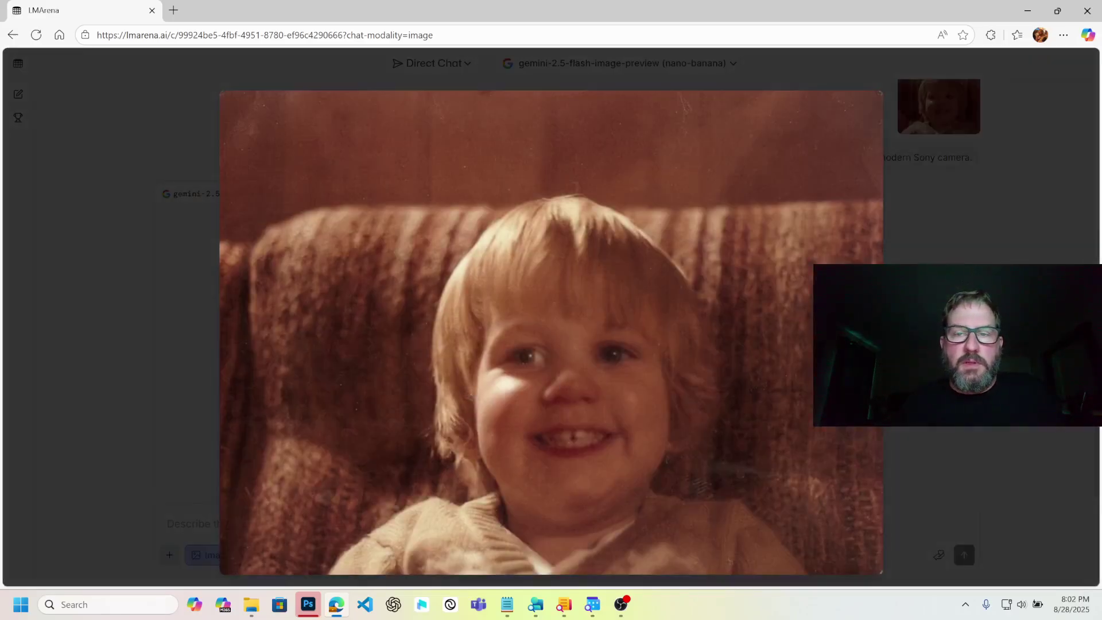
{"action": "key", "text": "Escape"}
{"action": "left_click", "coordinate": [968, 124]}
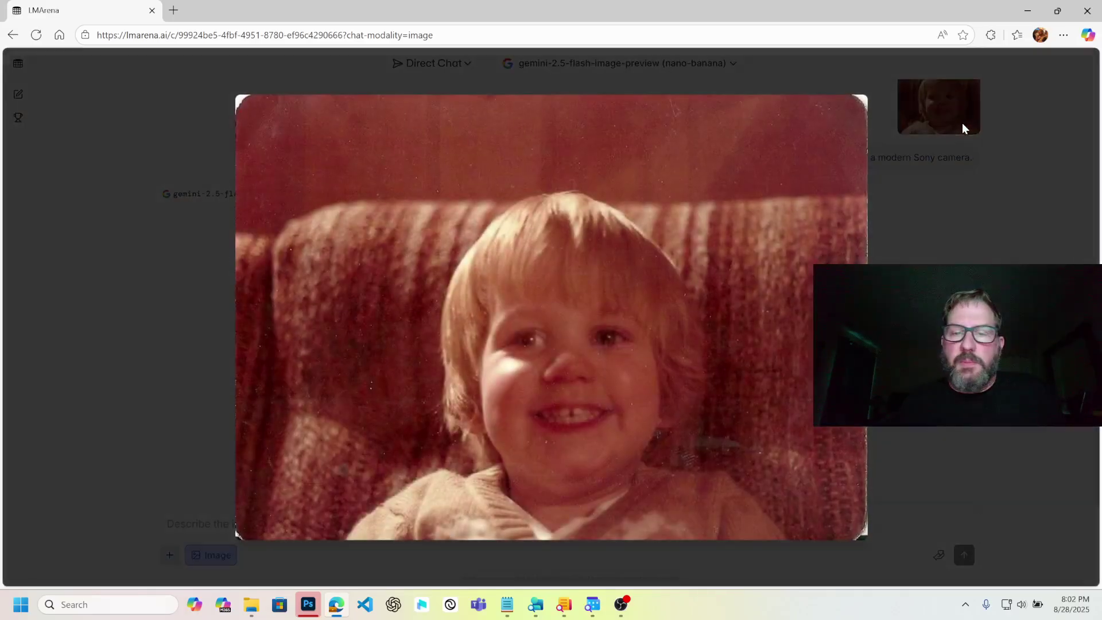
{"action": "key", "text": "Escape"}
{"action": "left_click", "coordinate": [483, 352]}
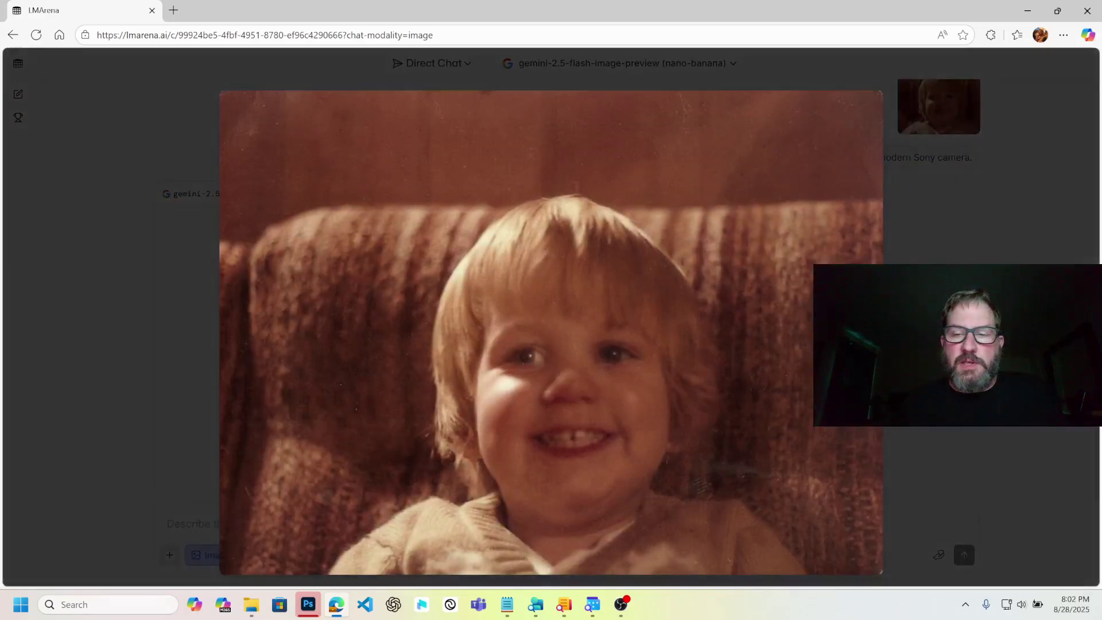
{"action": "key", "text": "Escape"}
Step: Send the prompt 'Sharpen the image and bring out the fine details.'
{"action": "right_click", "coordinate": [407, 379]}
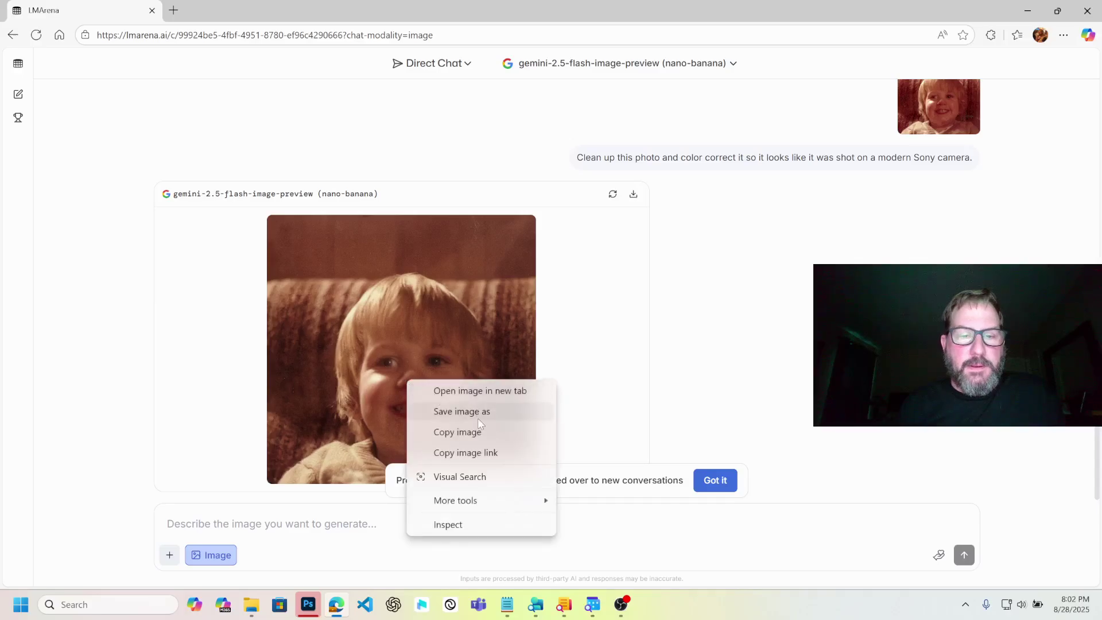
{"action": "left_click", "coordinate": [373, 523]}
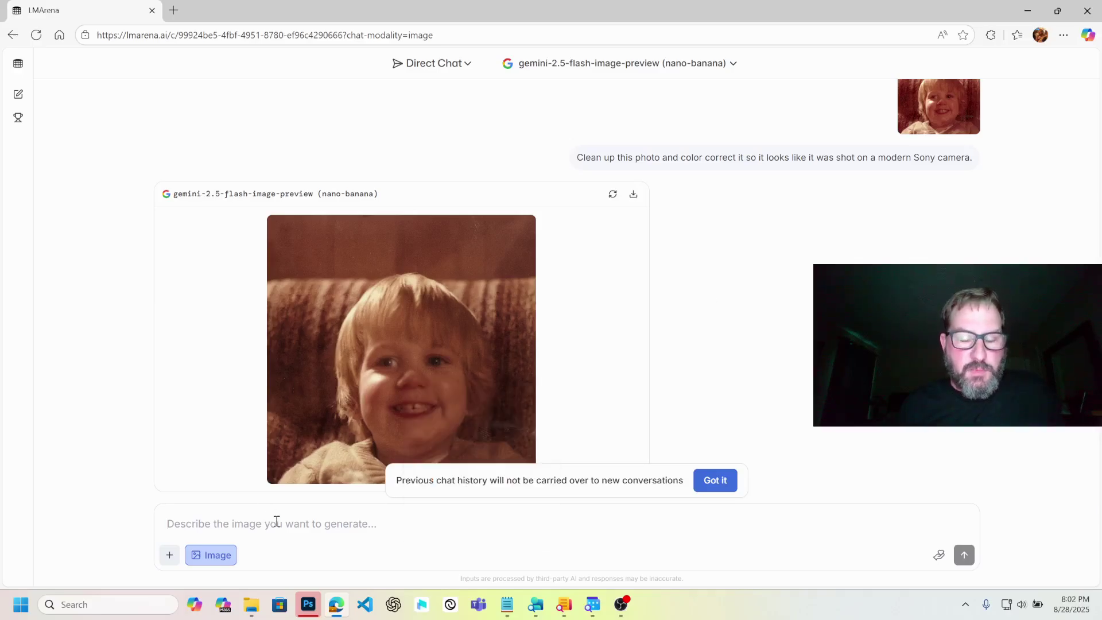
{"action": "type", "text": "Sharpen the image and bring out the fine details."}
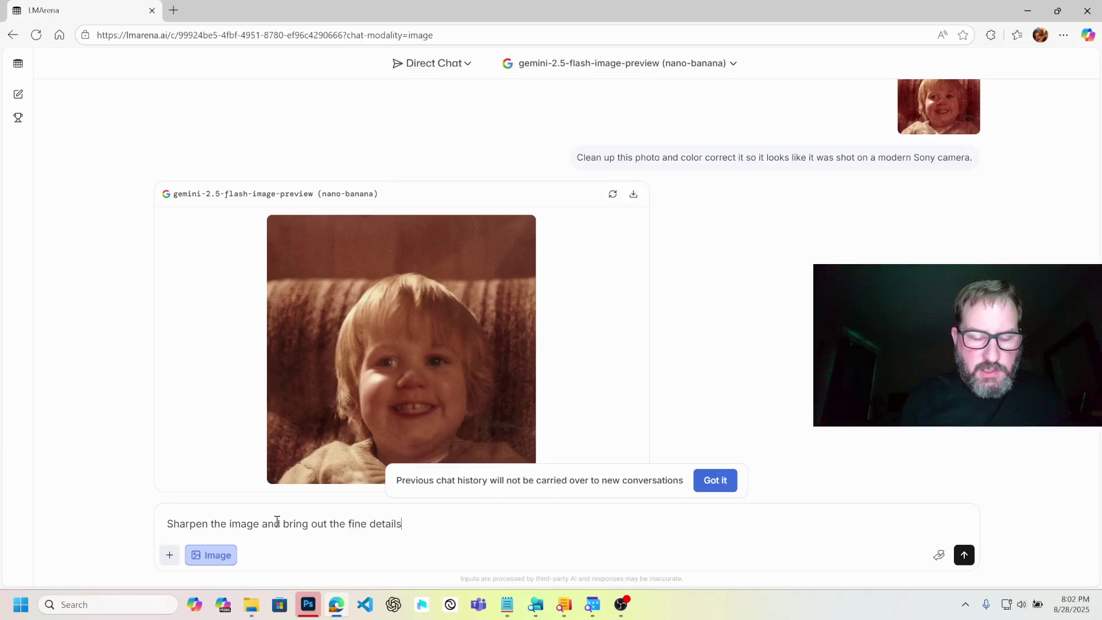
{"action": "left_click", "coordinate": [963, 555]}
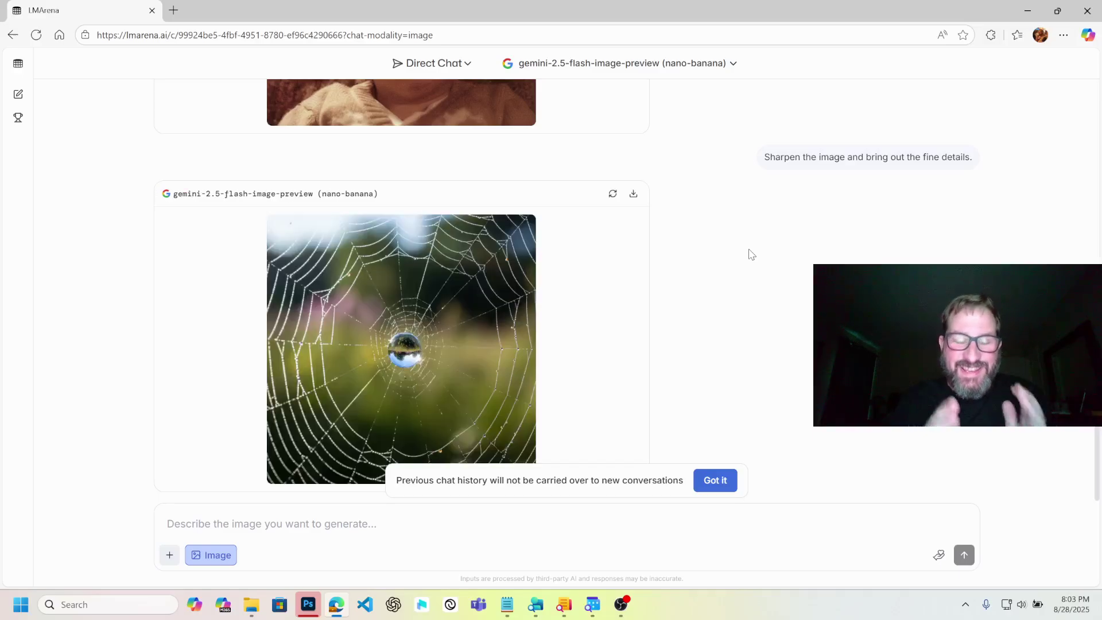
Step: Copy the generated child photo and attach it to the prompt
{"action": "left_click", "coordinate": [474, 105]}
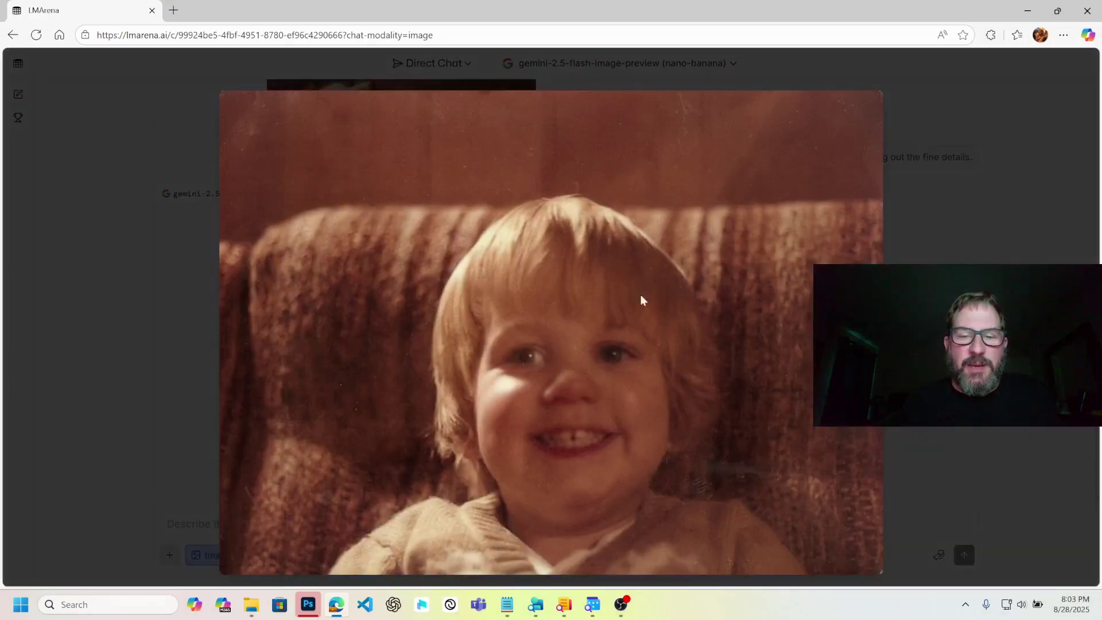
{"action": "right_click", "coordinate": [637, 283]}
{"action": "left_click", "coordinate": [694, 343]}
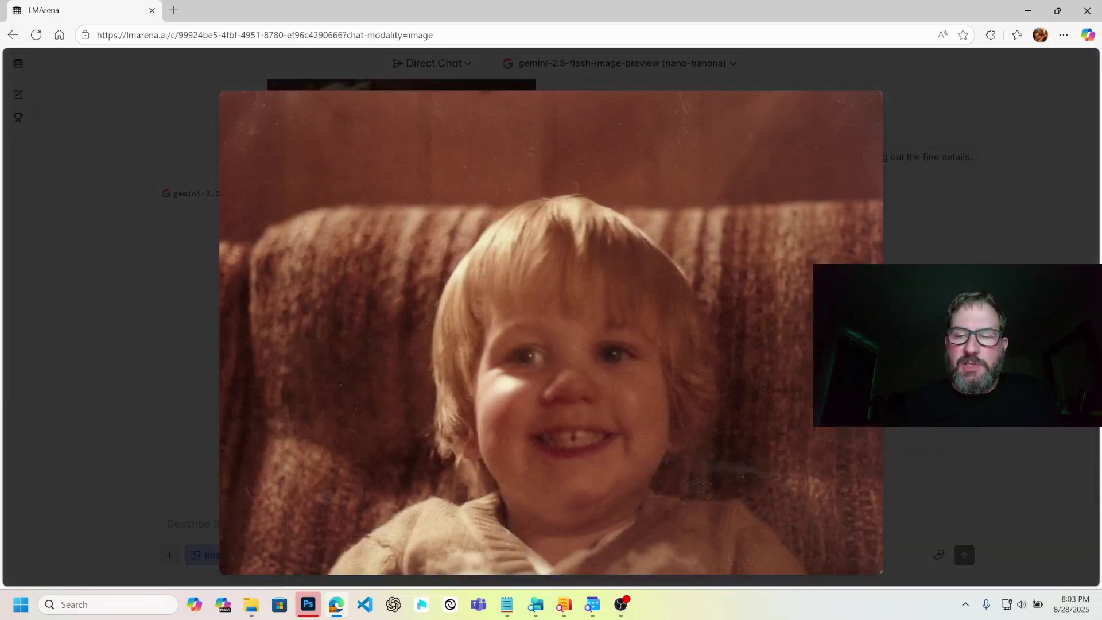
{"action": "key", "text": "Escape"}
{"action": "right_click", "coordinate": [298, 528]}
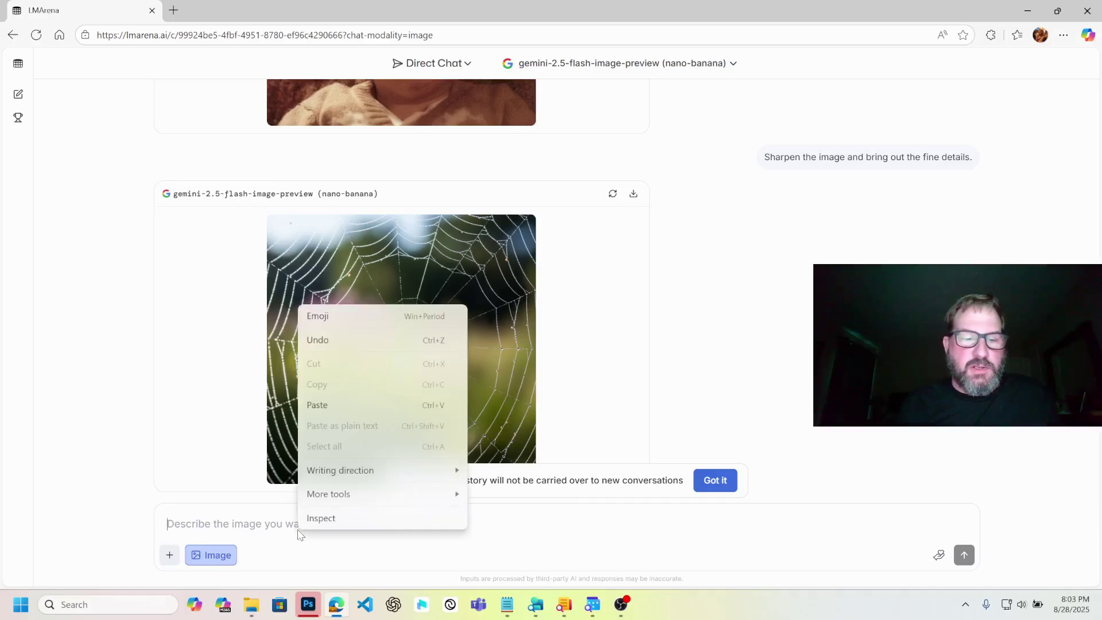
{"action": "left_click", "coordinate": [342, 406]}
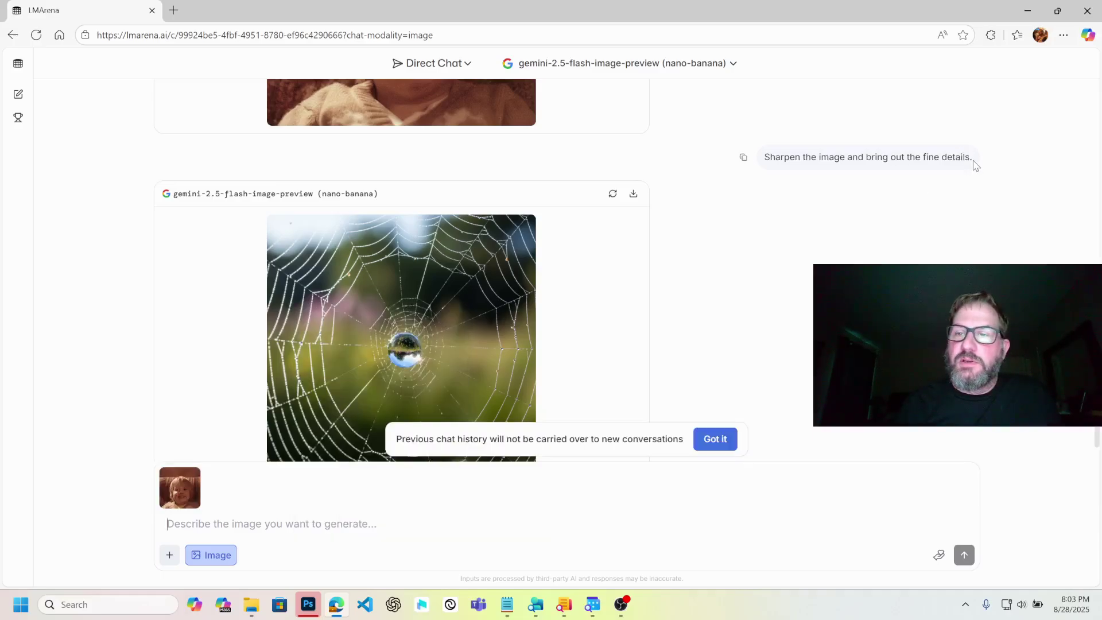
Step: Resend the earlier sharpening request together with the attached photo
{"action": "left_click_drag", "start_coordinate": [974, 163], "coordinate": [768, 168]}
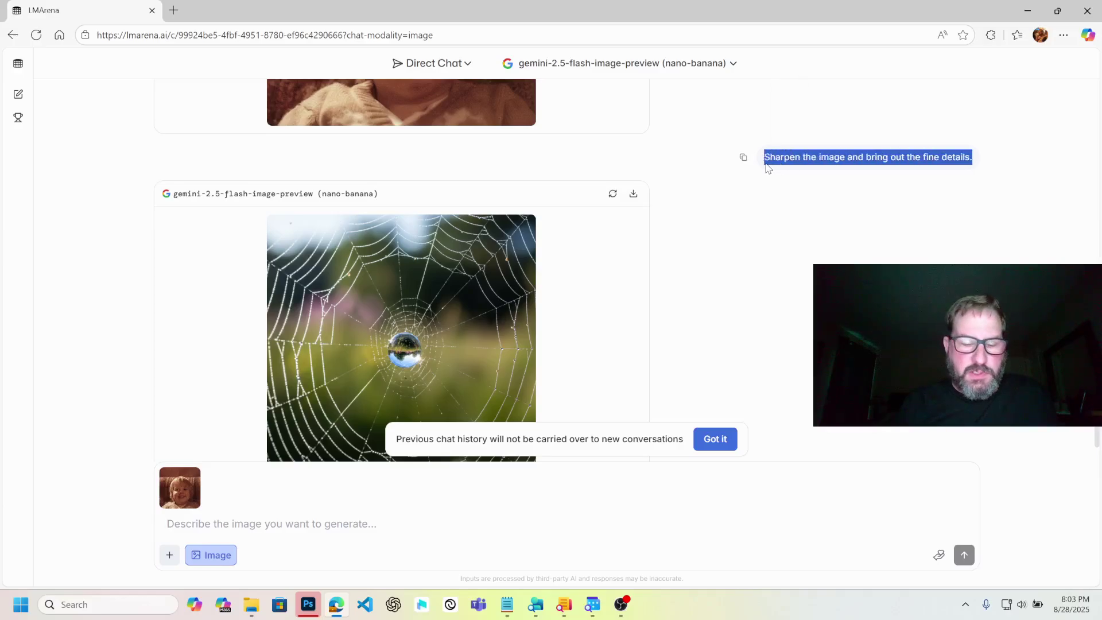
{"action": "key", "text": "ctrl+c"}
{"action": "left_click", "coordinate": [399, 528]}
{"action": "key", "text": "ctrl+v"}
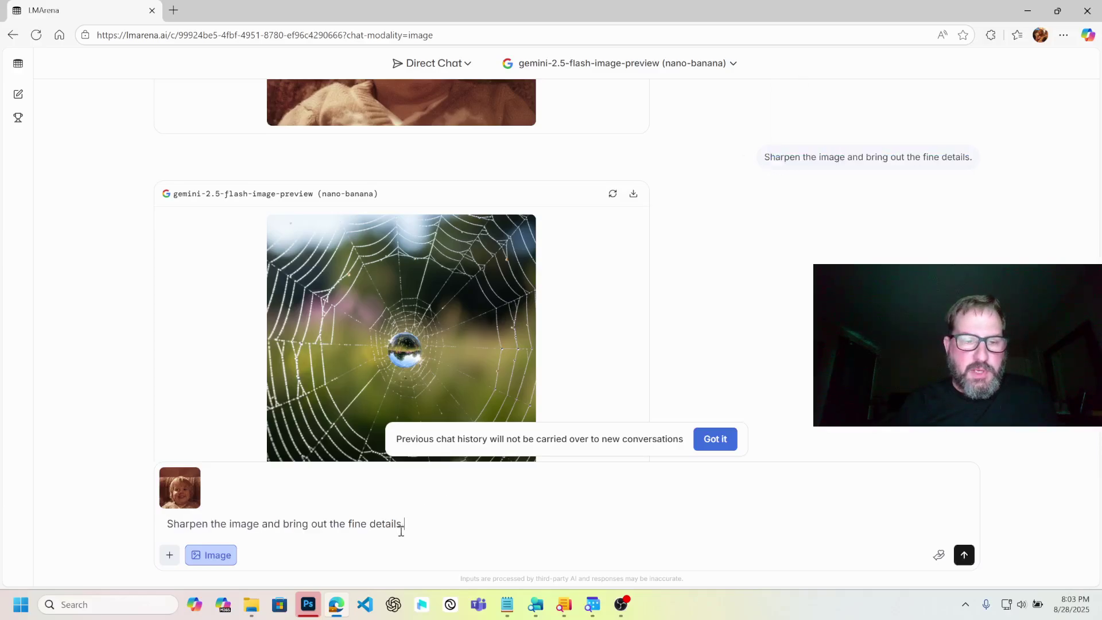
{"action": "left_click", "coordinate": [963, 556]}
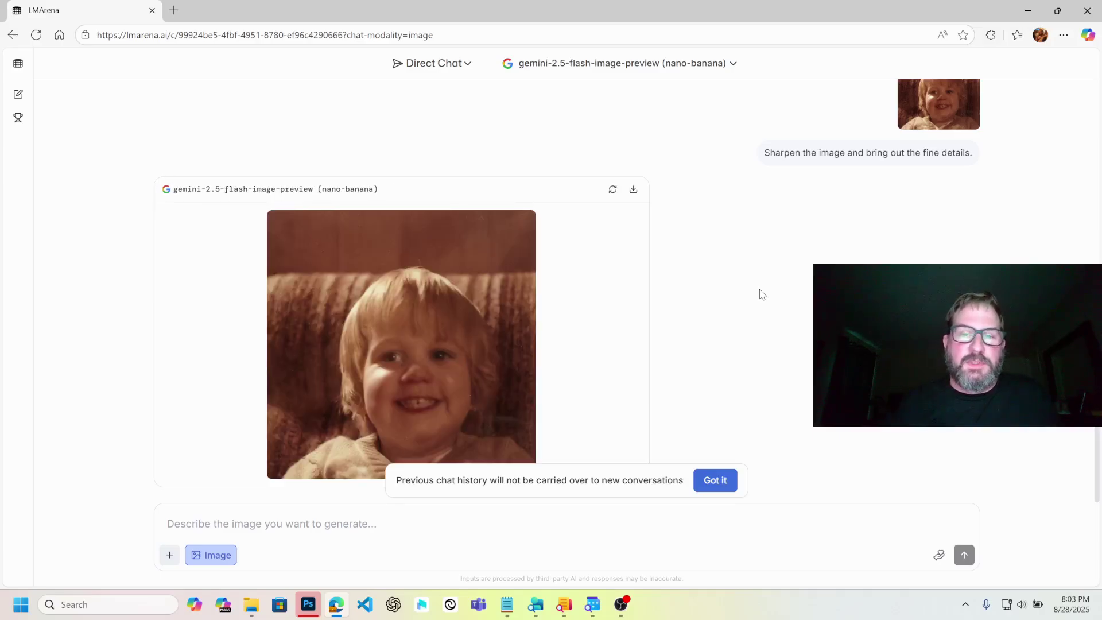
Step: Compare the sharpened toddler photo against the original upload
{"action": "left_click", "coordinate": [392, 396]}
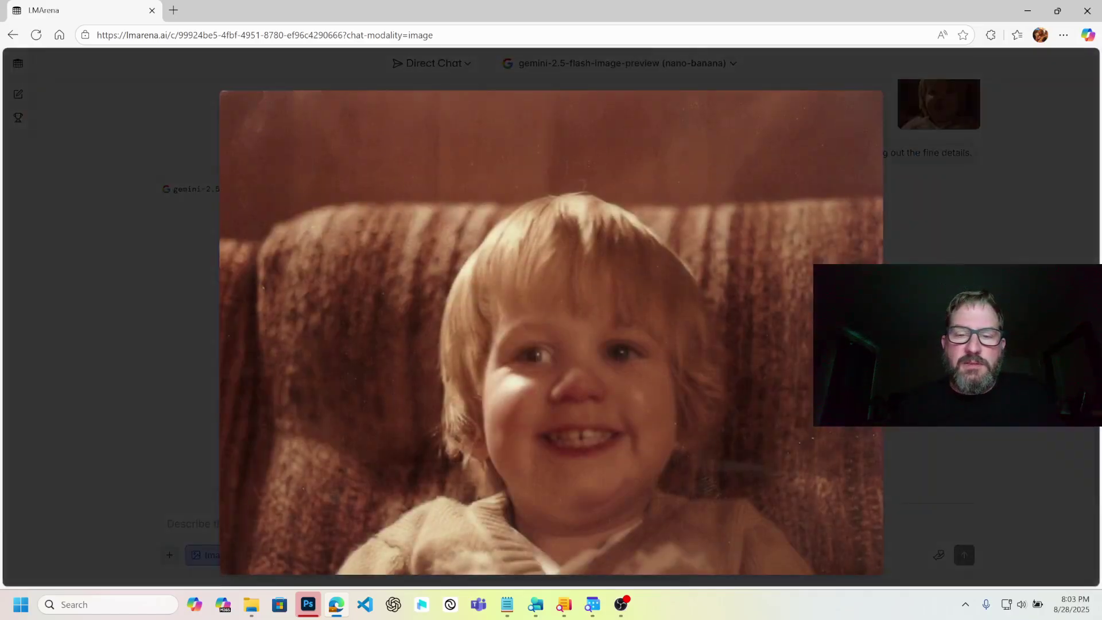
{"action": "left_click", "coordinate": [958, 134]}
{"action": "left_click", "coordinate": [947, 118]}
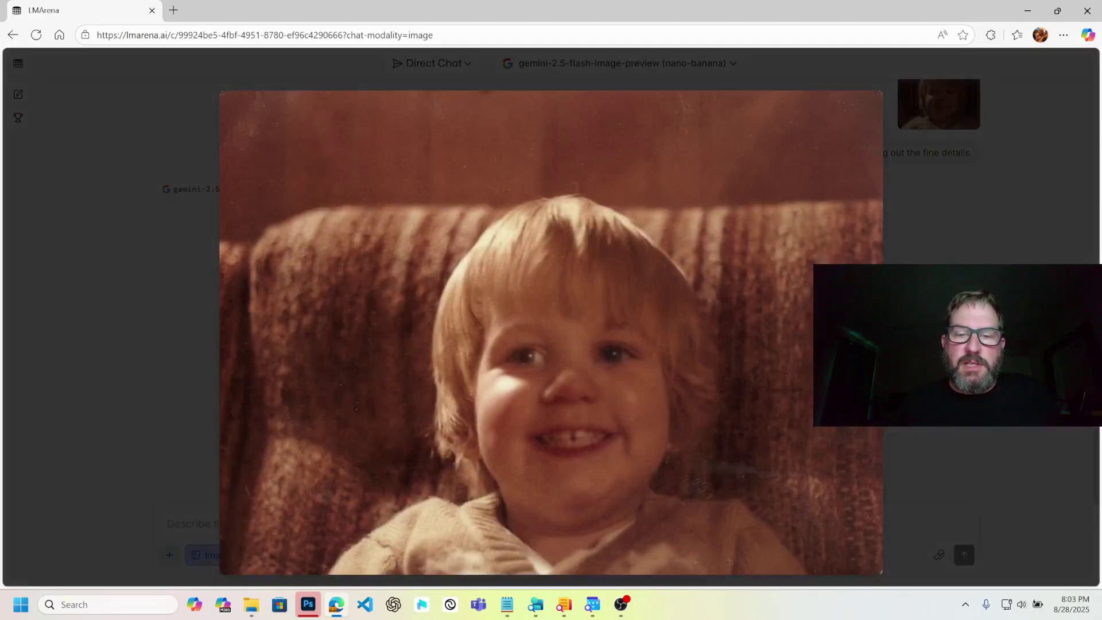
{"action": "key", "text": "Escape"}
{"action": "left_click", "coordinate": [450, 378]}
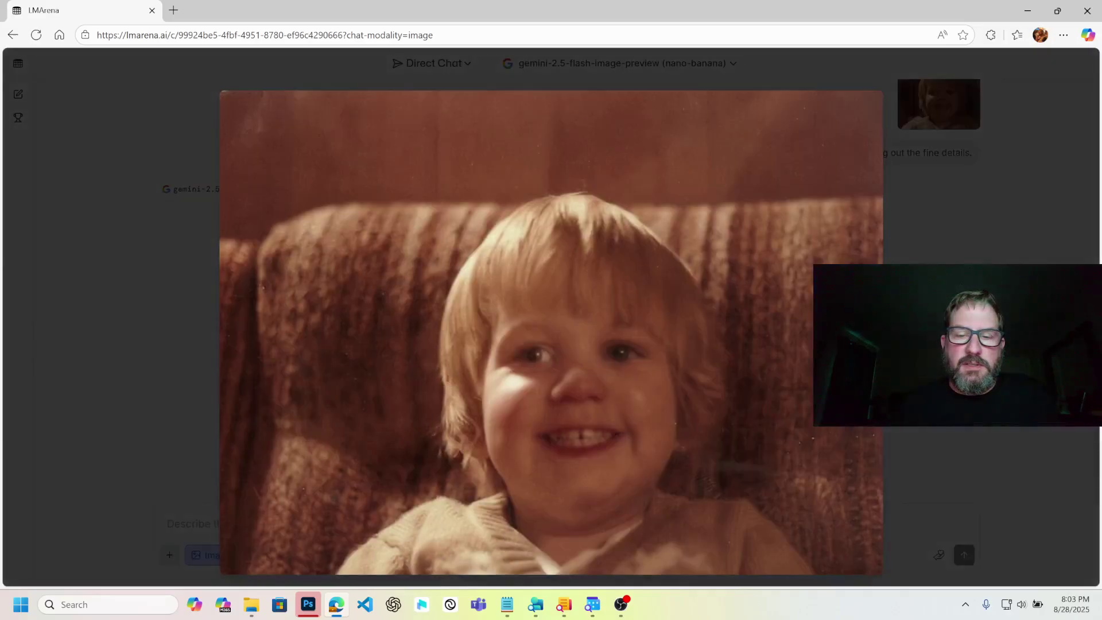
{"action": "key", "text": "Escape"}
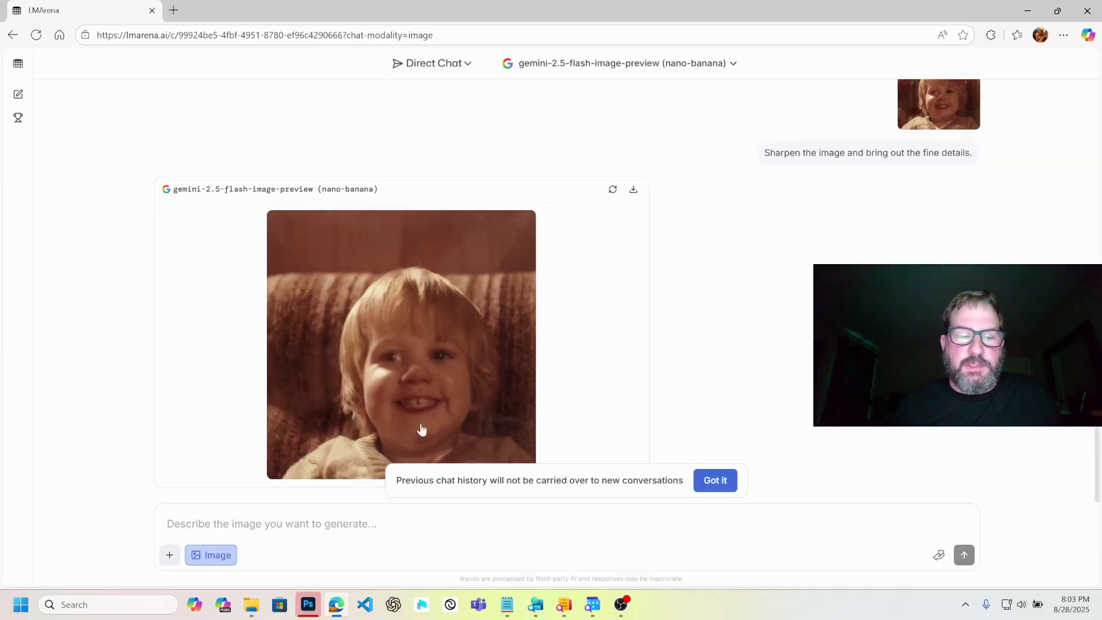
Step: Clear the prompt and paste the sharpened child photo into it
{"action": "left_click", "coordinate": [292, 525]}
{"action": "key", "text": "ctrl+v"}
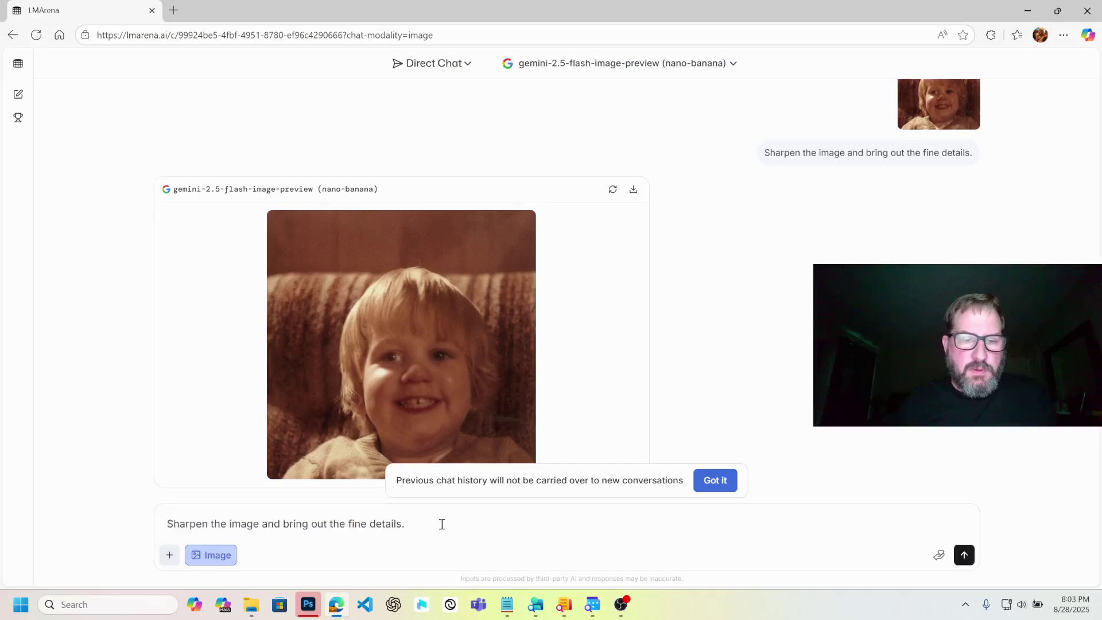
{"action": "left_click_drag", "start_coordinate": [441, 524], "coordinate": [181, 506]}
{"action": "key", "text": "Delete"}
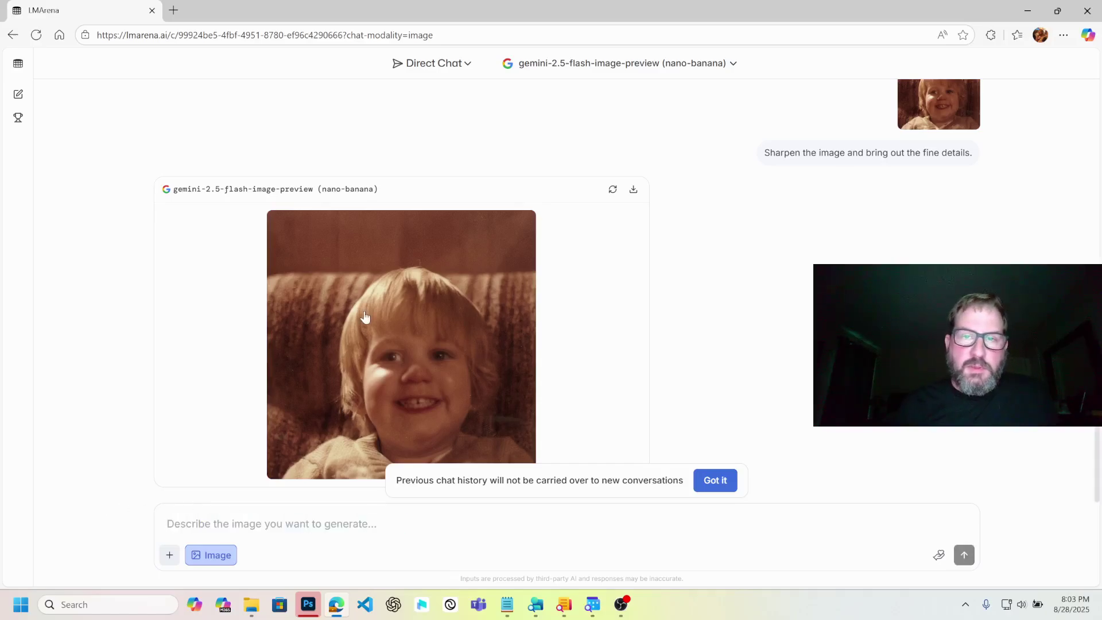
{"action": "right_click", "coordinate": [372, 322]}
{"action": "left_click", "coordinate": [427, 376]}
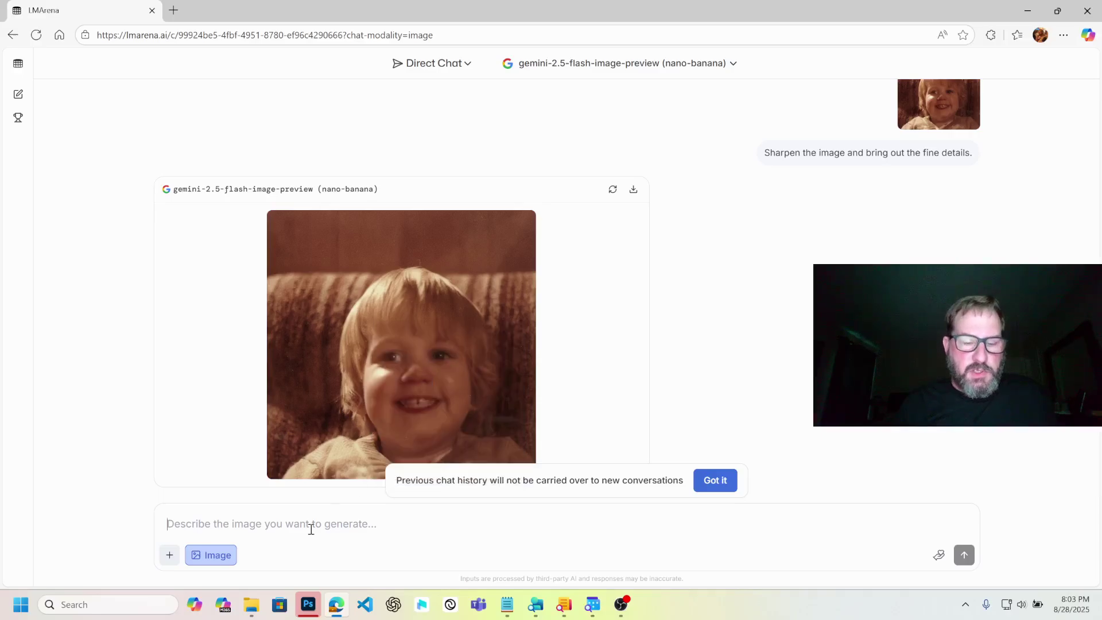
{"action": "left_click", "coordinate": [311, 525]}
{"action": "key", "text": "ctrl+v"}
Step: Request 'Sharpen the details and take out the blurriness', retrying after the failed attempt
{"action": "type", "text": "Sh"}
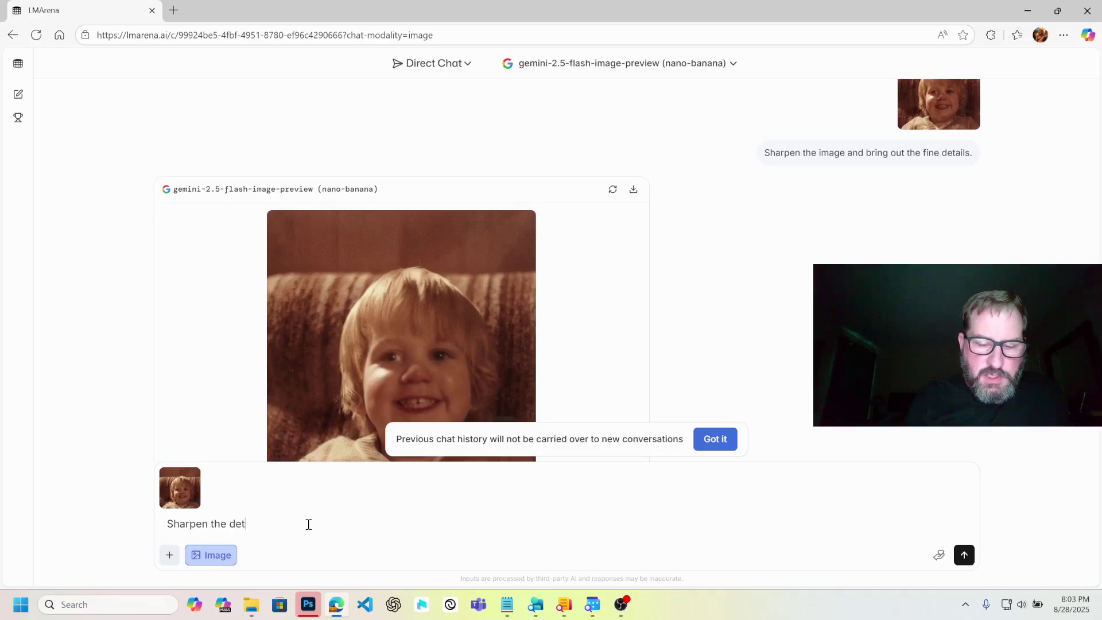
{"action": "type", "text": "arpen the details and take out the blurriness."}
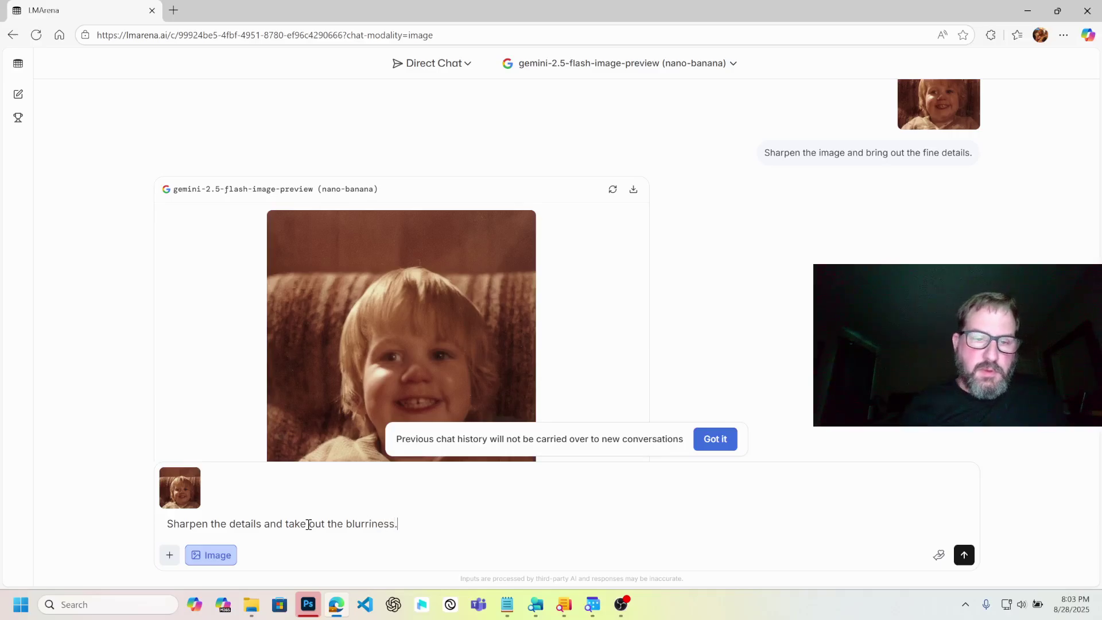
{"action": "left_click", "coordinate": [964, 554]}
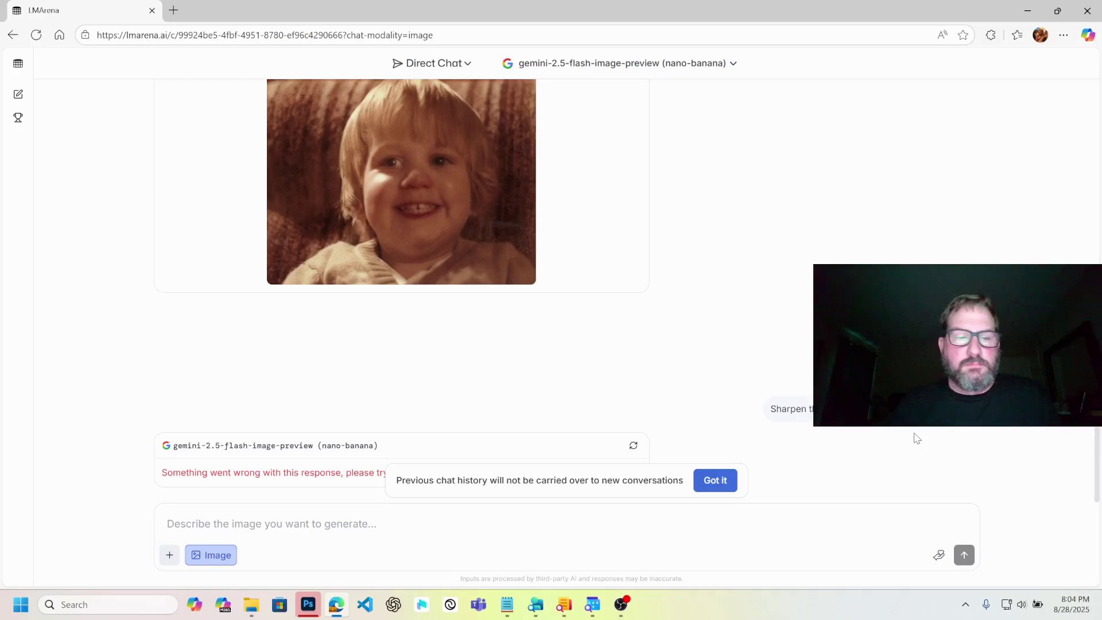
{"action": "left_click", "coordinate": [634, 445]}
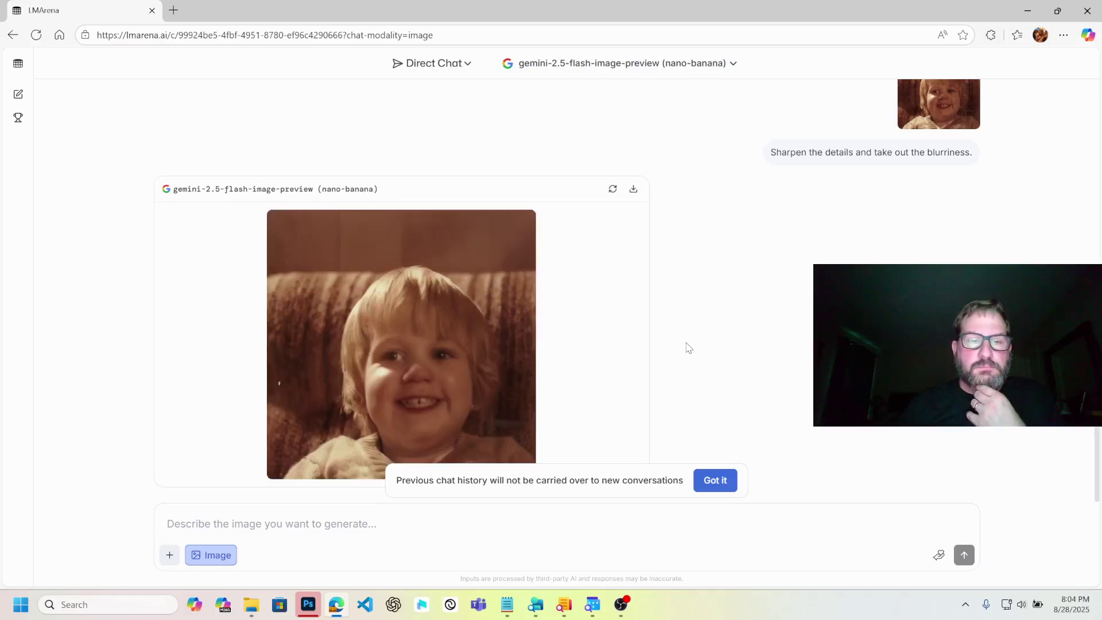
Step: Compare the new child photo with the earlier input photo full size, then start a fresh chat
{"action": "left_click", "coordinate": [439, 384]}
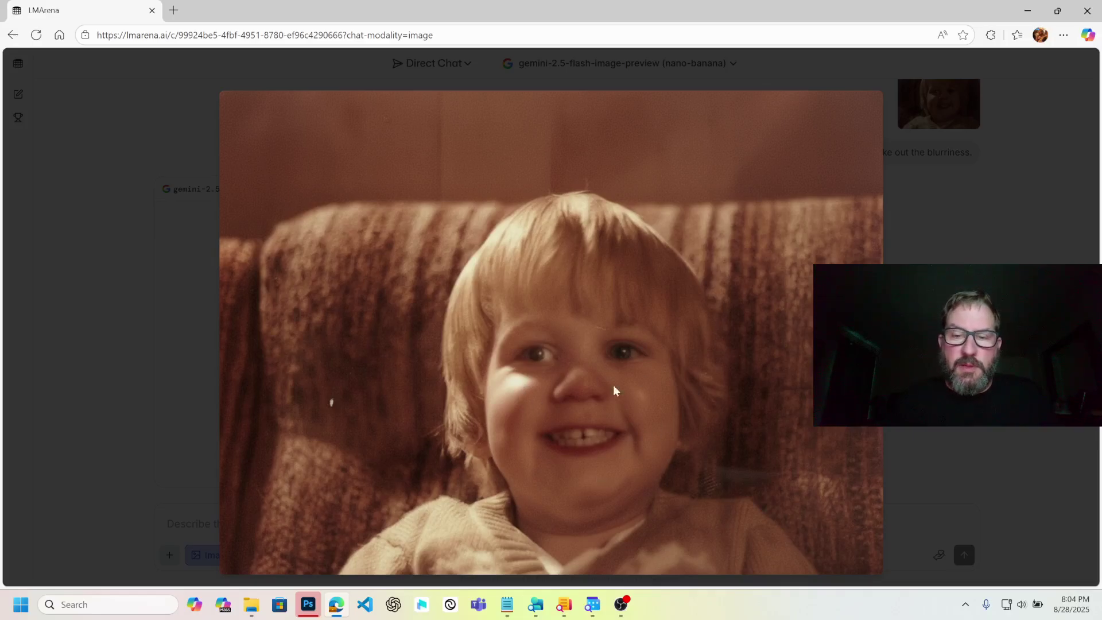
{"action": "key", "text": "Escape"}
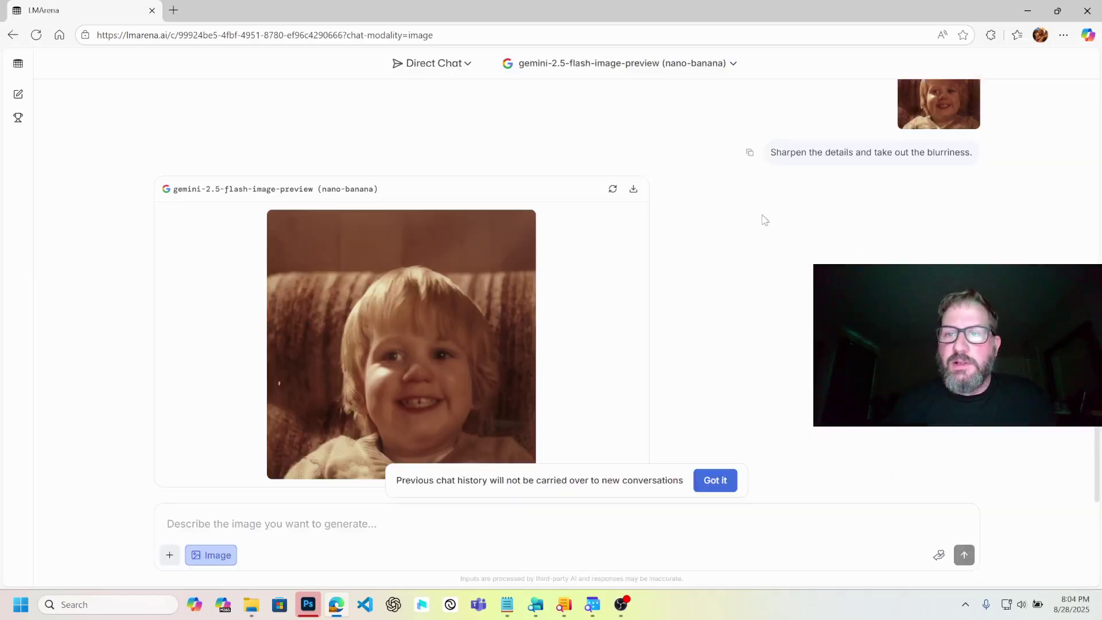
{"action": "scroll", "coordinate": [921, 207], "scroll_direction": "up", "scroll_amount": 3}
{"action": "left_click", "coordinate": [940, 204]}
{"action": "key", "text": "Escape"}
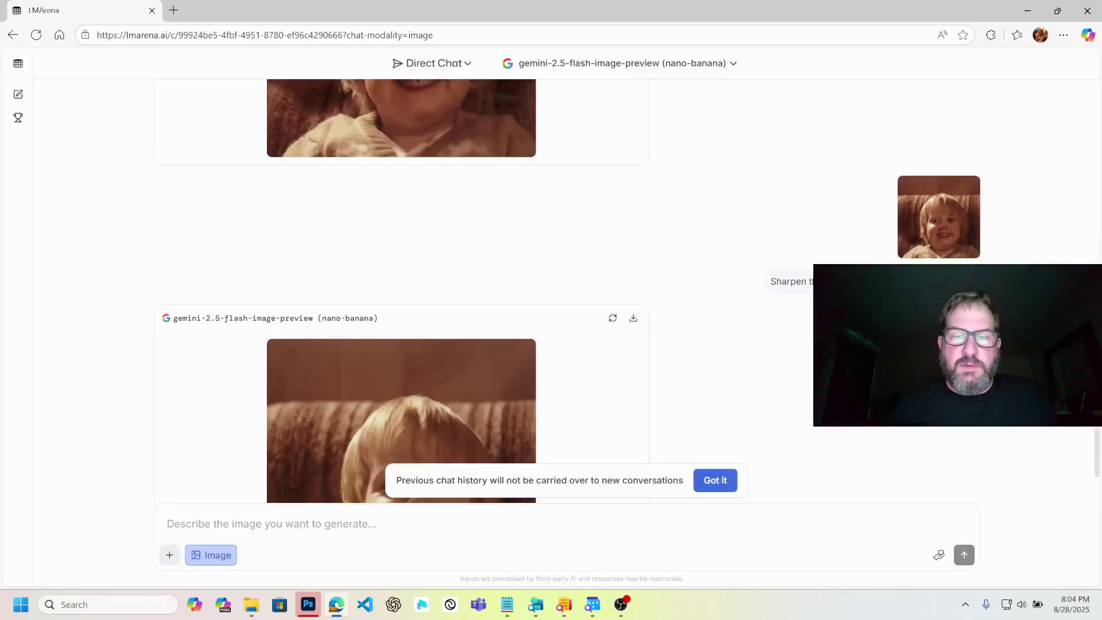
{"action": "scroll", "coordinate": [393, 369], "scroll_direction": "down", "scroll_amount": 2}
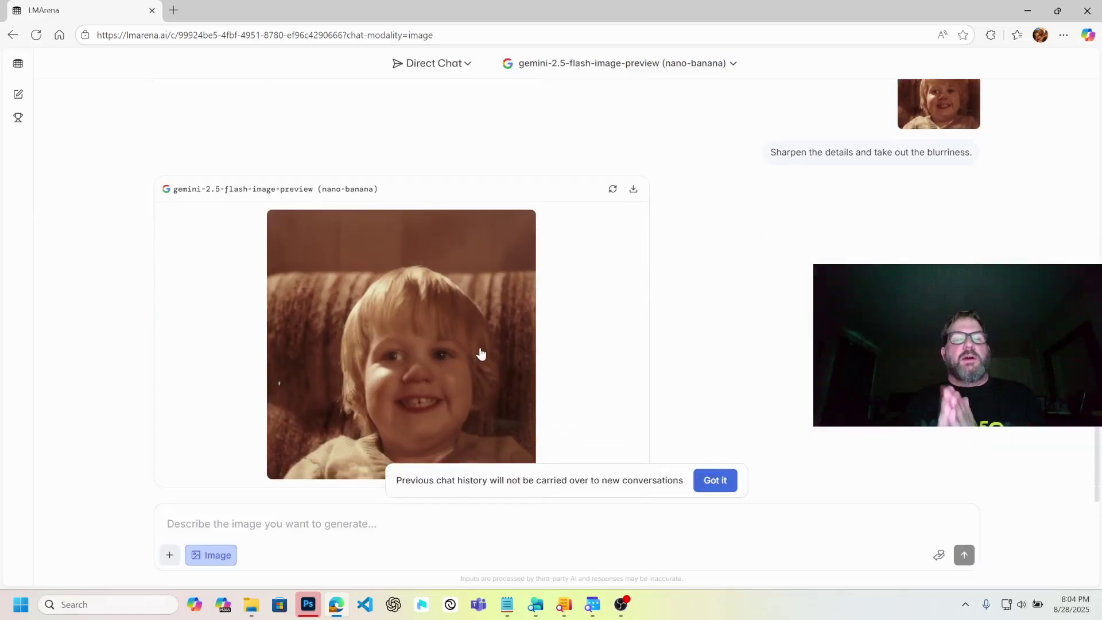
{"action": "left_click", "coordinate": [19, 95]}
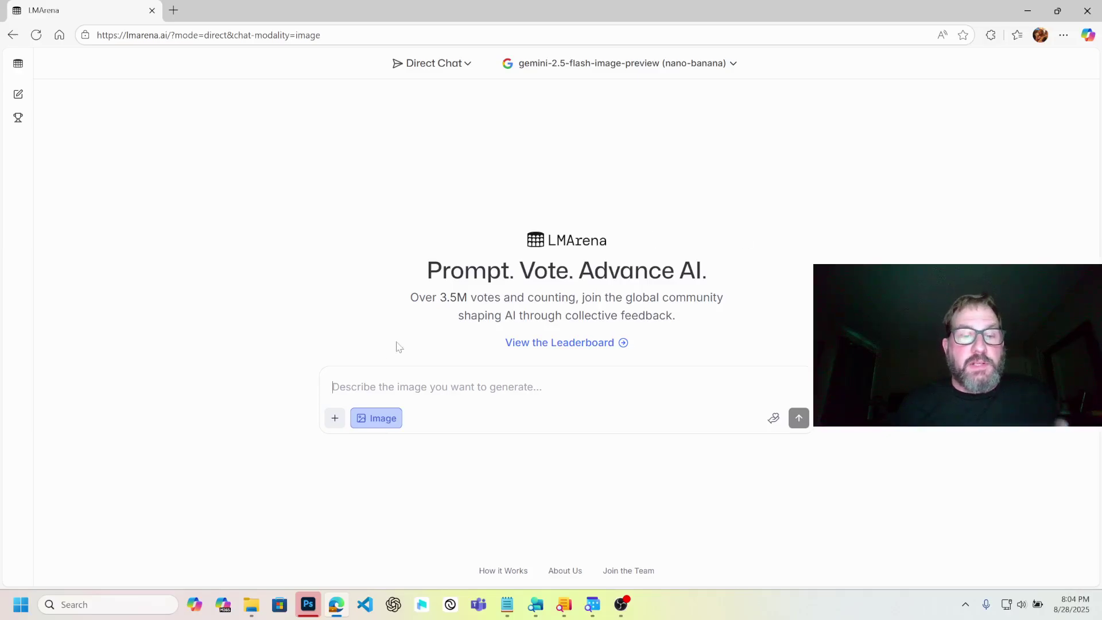
Step: Attach brad_pitt and Abe_source to the prompt and open the Lincoln photo in Photos
{"action": "left_click", "coordinate": [335, 419]}
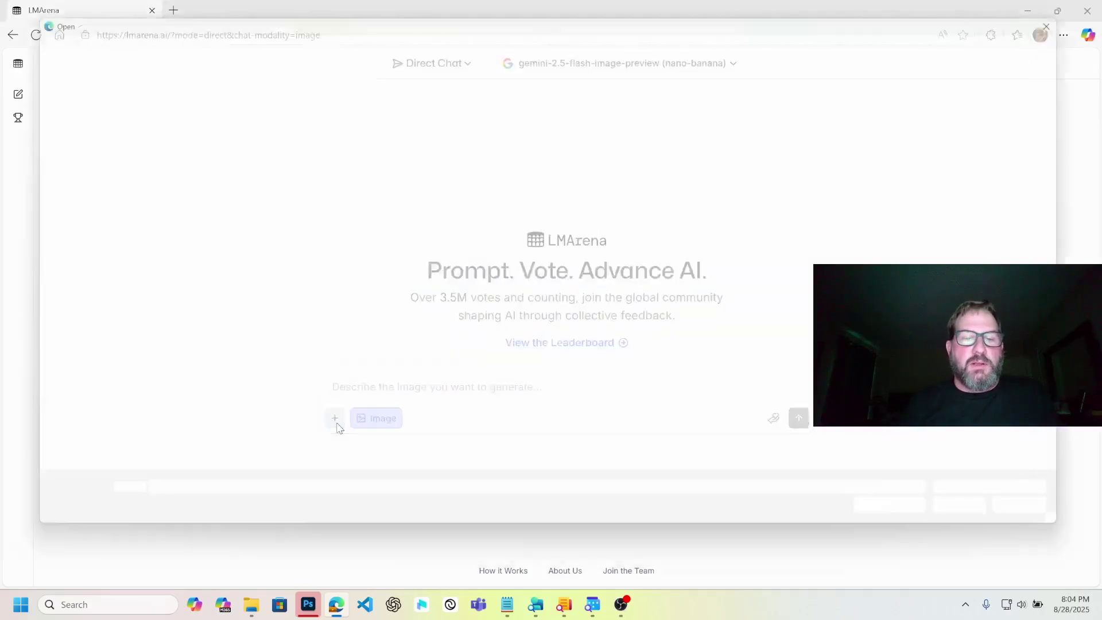
{"action": "left_click", "coordinate": [289, 121]}
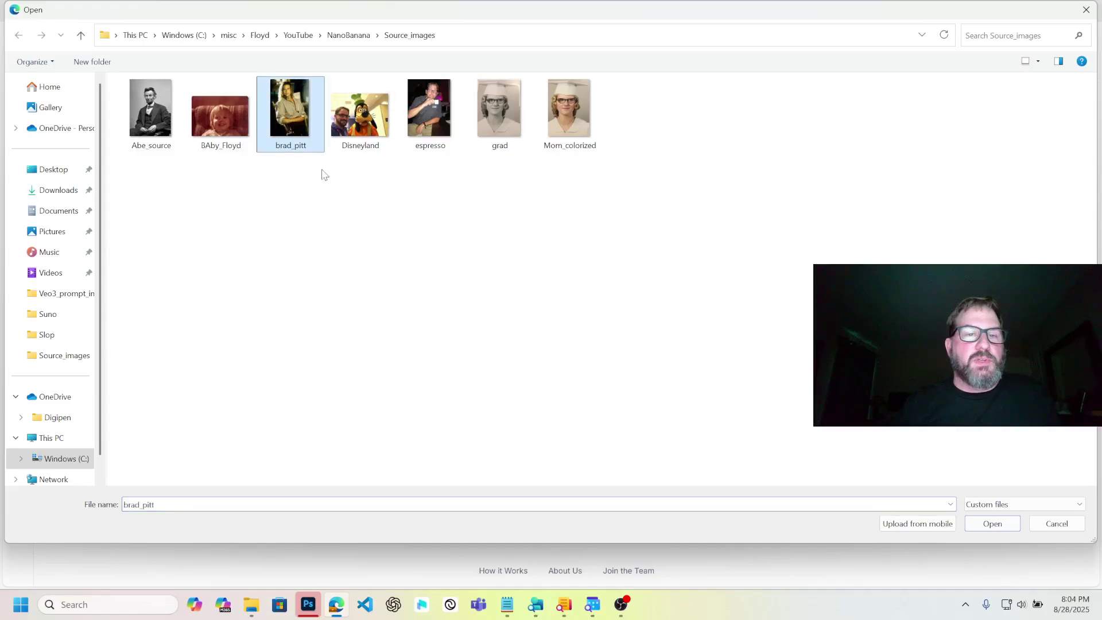
{"action": "left_click", "coordinate": [159, 127], "text": "ctrl"}
{"action": "left_click", "coordinate": [1011, 522]}
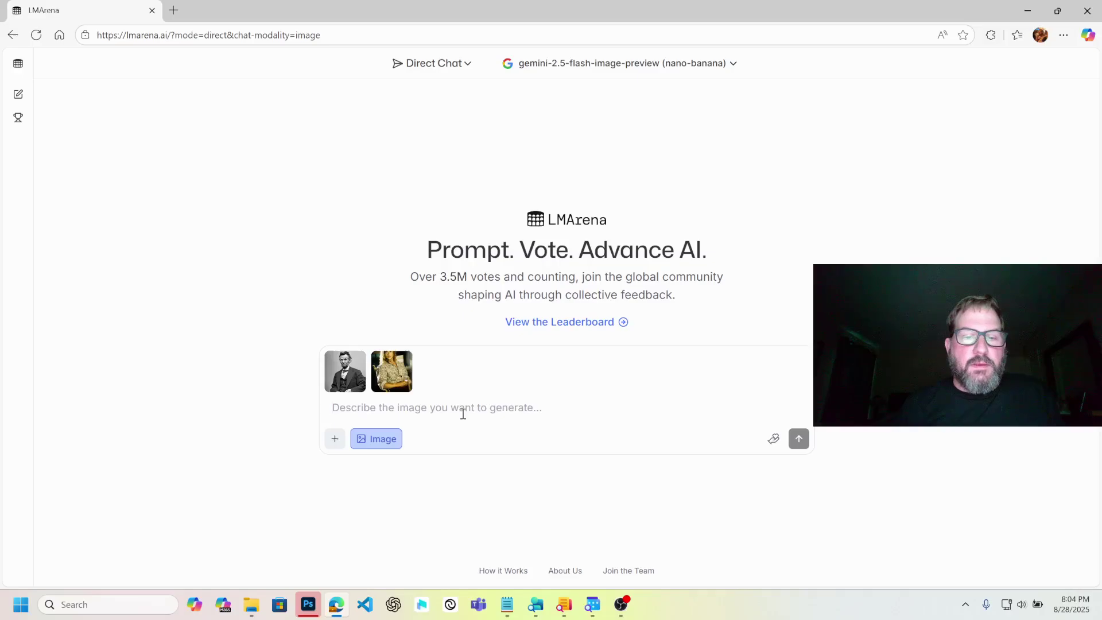
{"action": "left_click", "coordinate": [345, 371]}
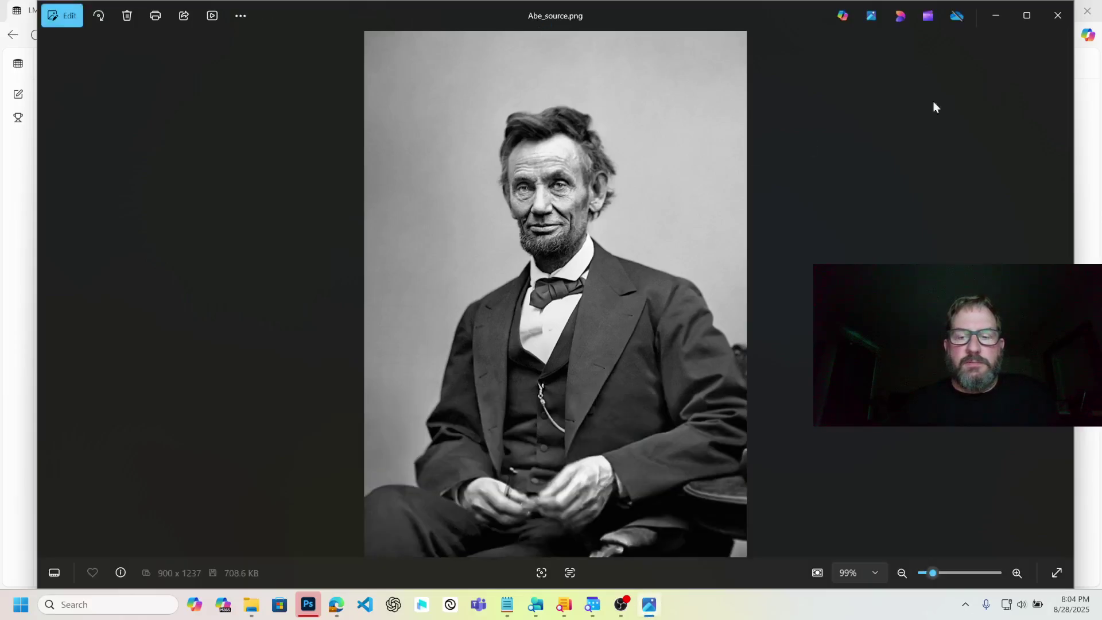
Step: Close the Lincoln preview, view brad_pitt.jpg (640 x 952) in Photos, then close it
{"action": "left_click", "coordinate": [1061, 18]}
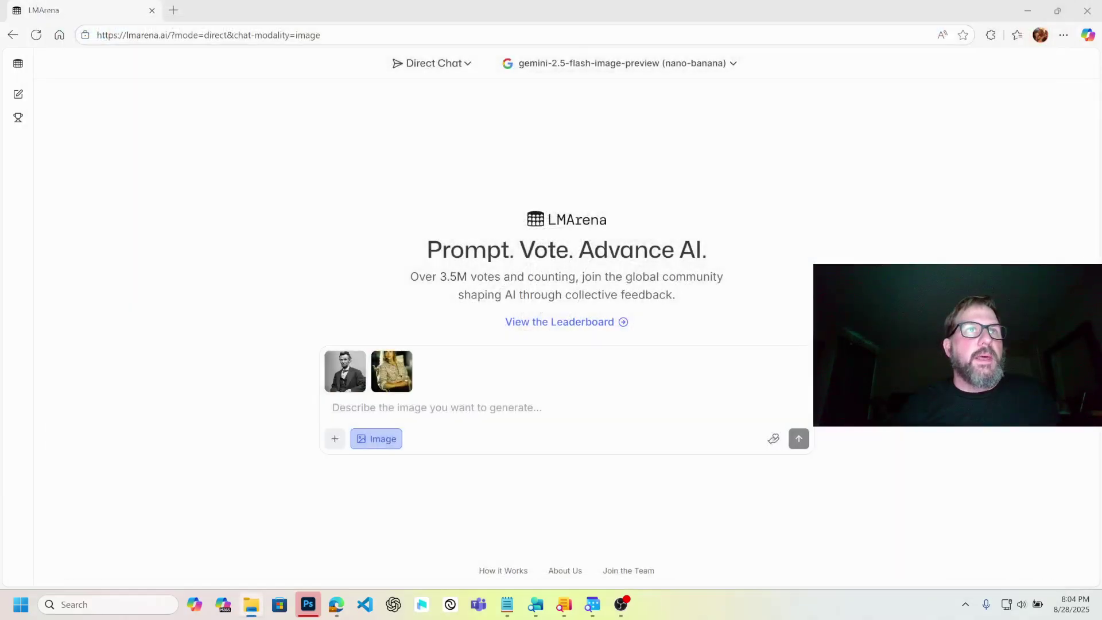
{"action": "left_click", "coordinate": [391, 371]}
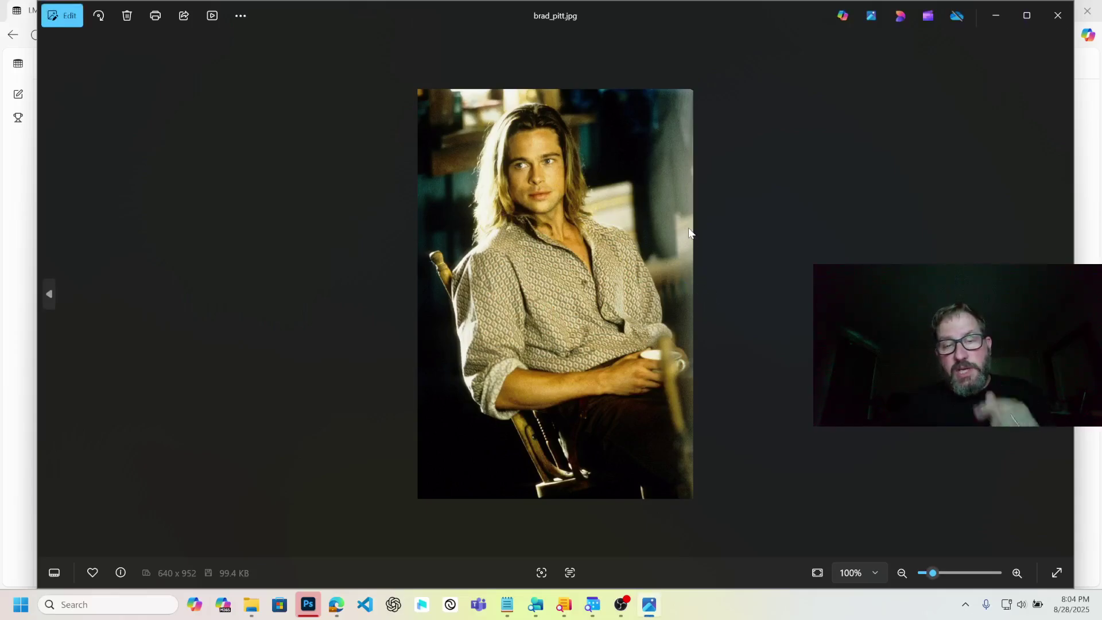
{"action": "left_click", "coordinate": [1058, 15]}
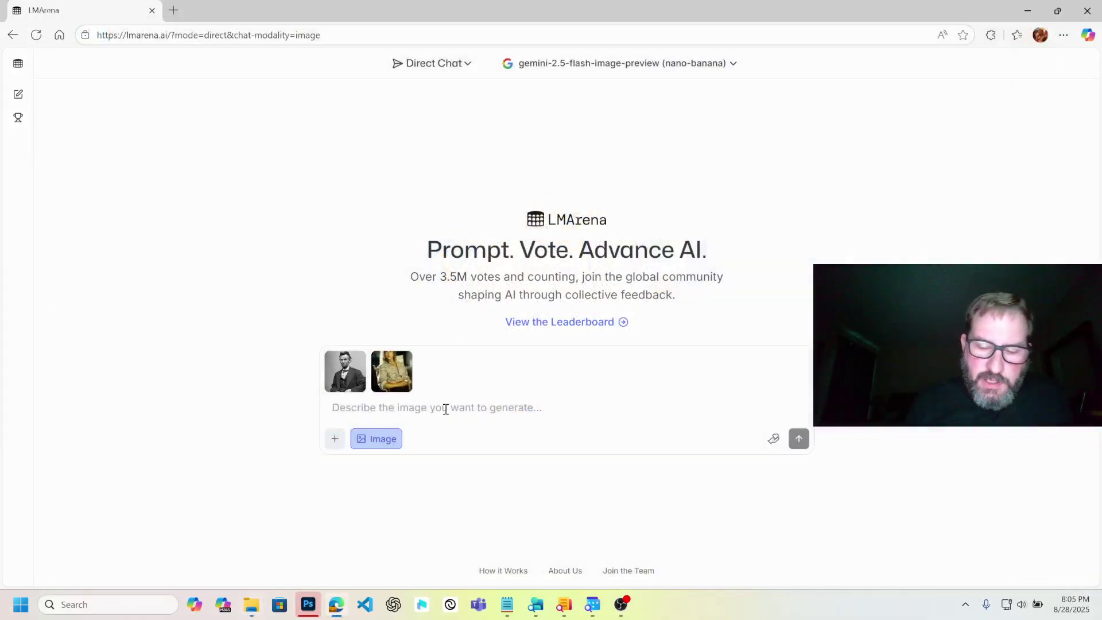
Step: Send the prompt "Put Abe Lincoln in Brad Pitt's outfit." with both photos attached
{"action": "left_click", "coordinate": [446, 408]}
{"action": "type", "text": "P"}
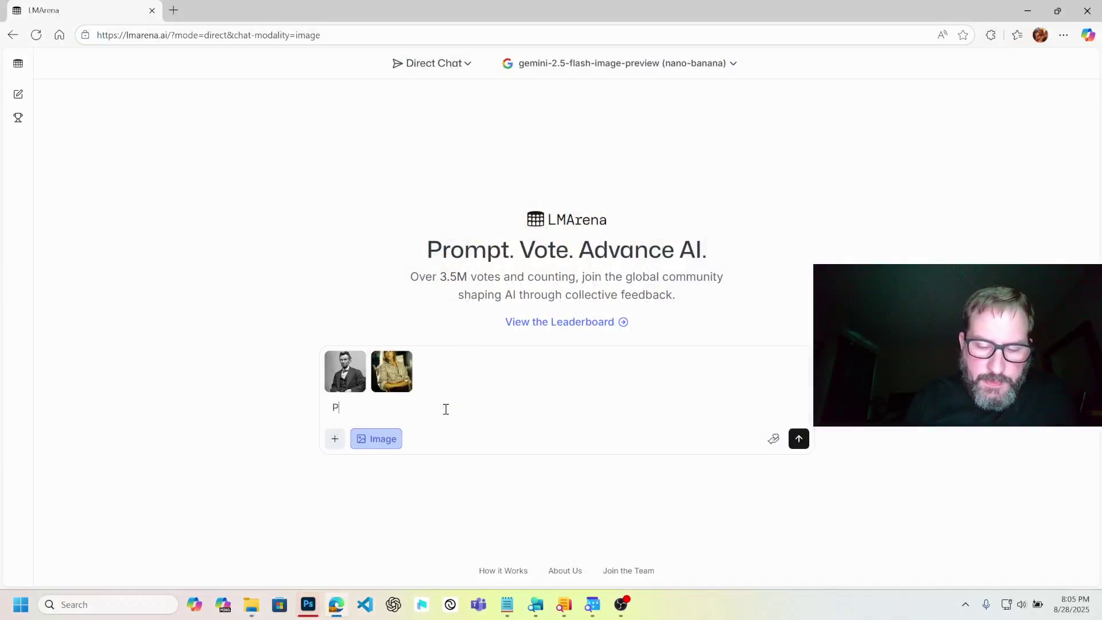
{"action": "type", "text": "ut Abe Lincoln in Brad Pitt's outfitt."}
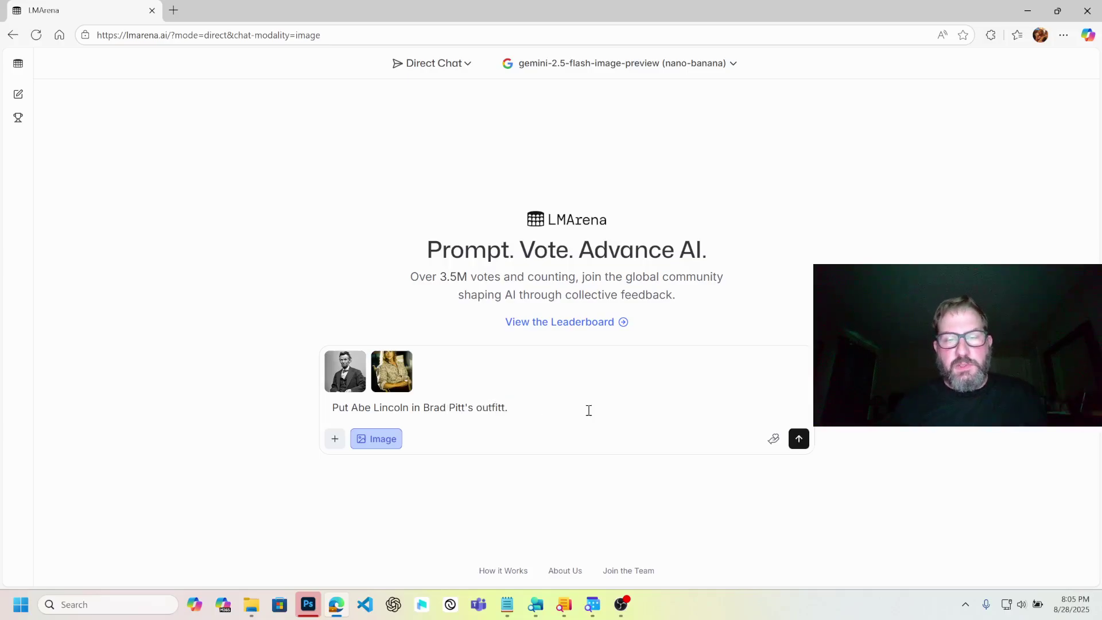
{"action": "key", "text": "ctrl+shift+Left"}
{"action": "type", "text": "outfit"}
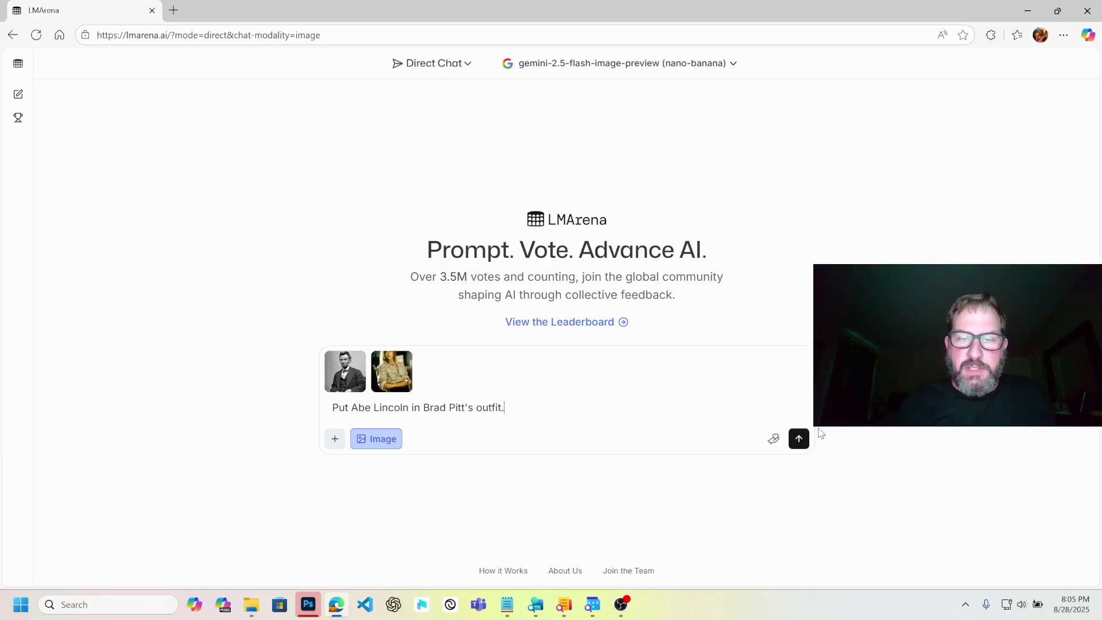
{"action": "left_click", "coordinate": [798, 439]}
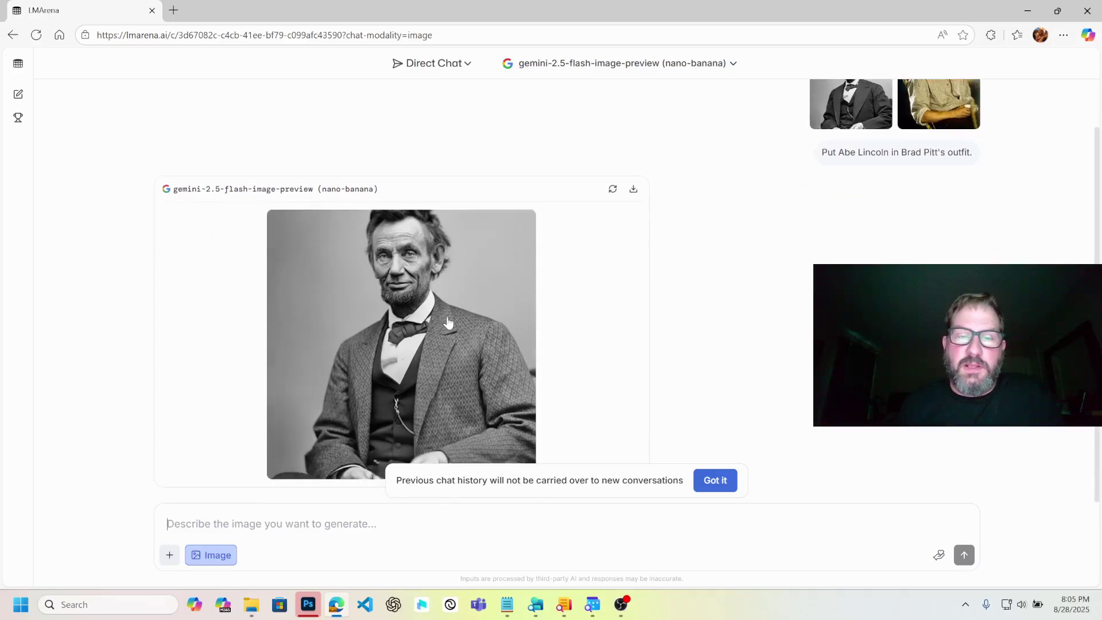
Step: Enlarge the generated Lincoln portrait and the Brad Pitt reference photo to compare them
{"action": "left_click", "coordinate": [476, 371]}
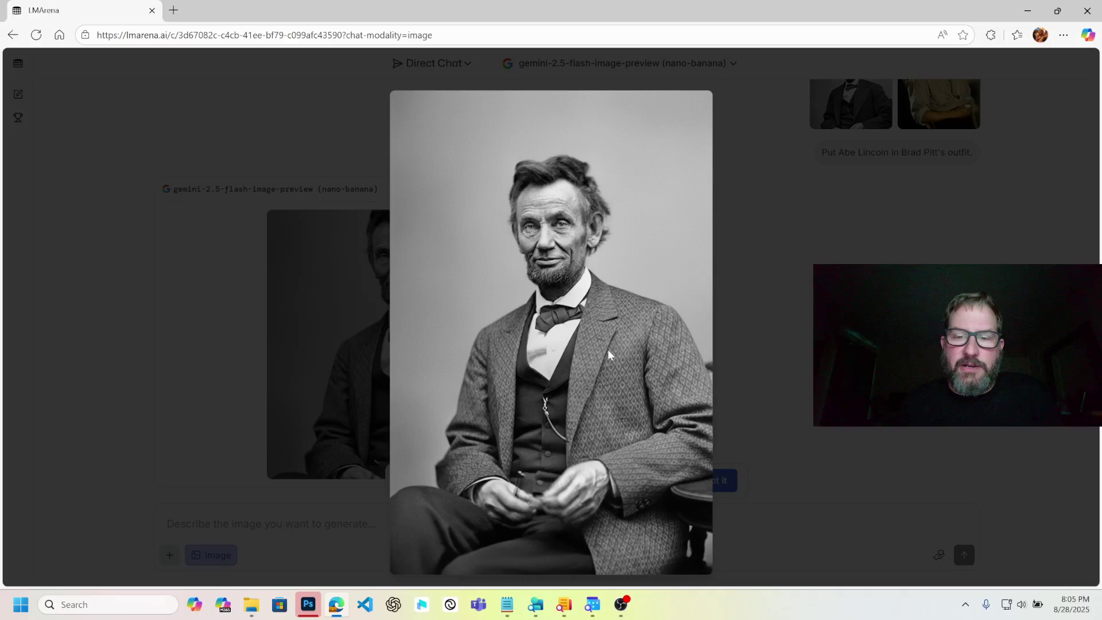
{"action": "left_click", "coordinate": [940, 140]}
{"action": "left_click", "coordinate": [924, 127]}
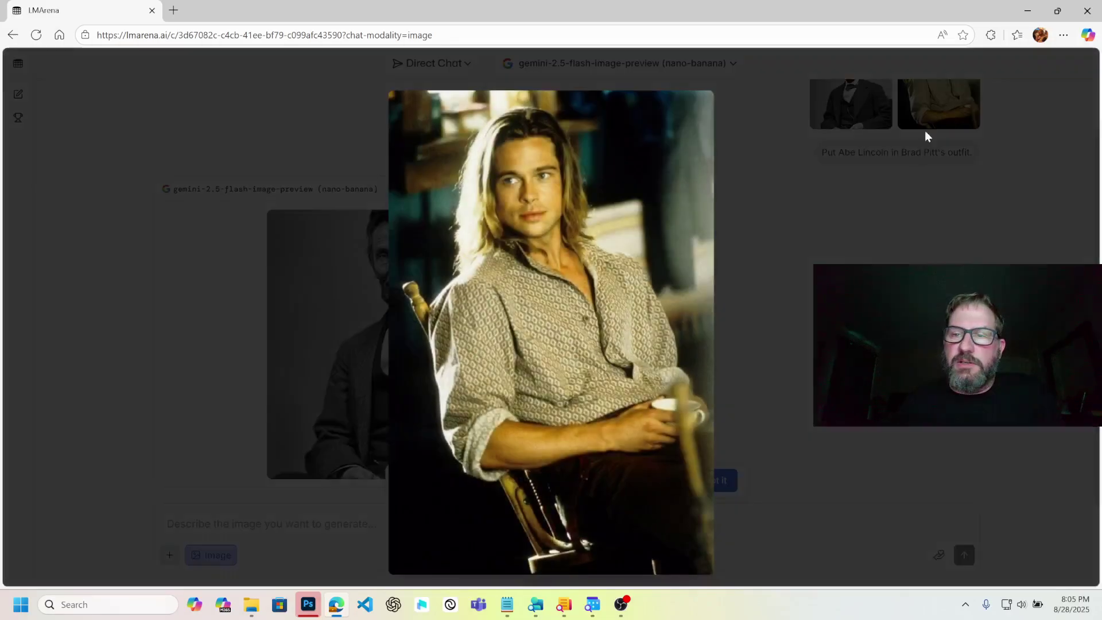
{"action": "left_click", "coordinate": [504, 359]}
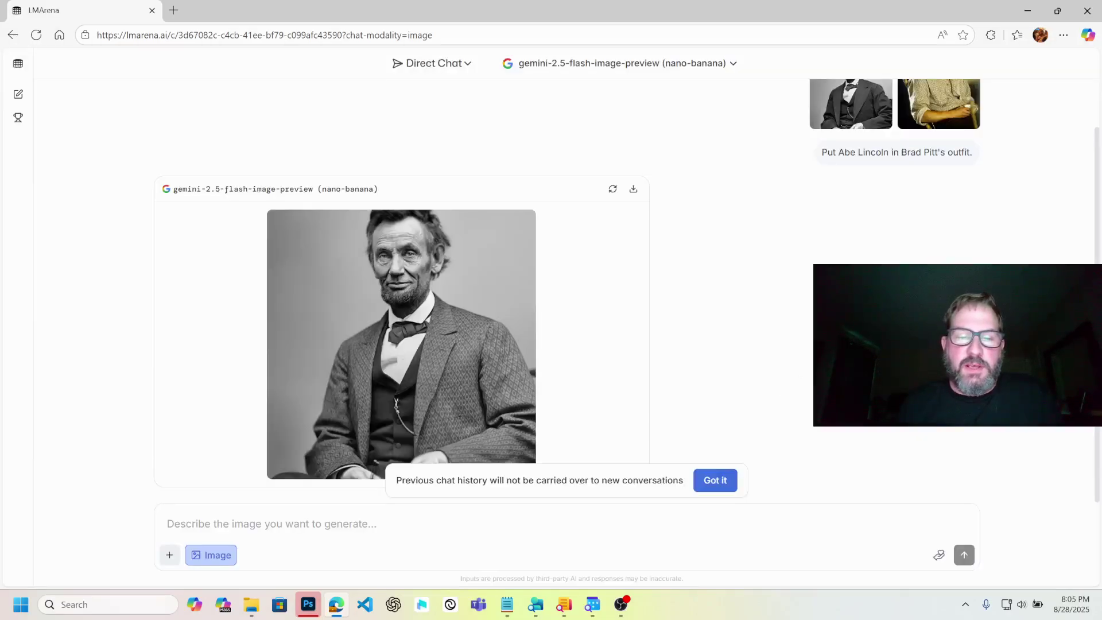
Step: Attach Abe_source and brad_pitt and request Lincoln colorized in Brad Pitt's exact outfit
{"action": "left_click", "coordinate": [170, 554]}
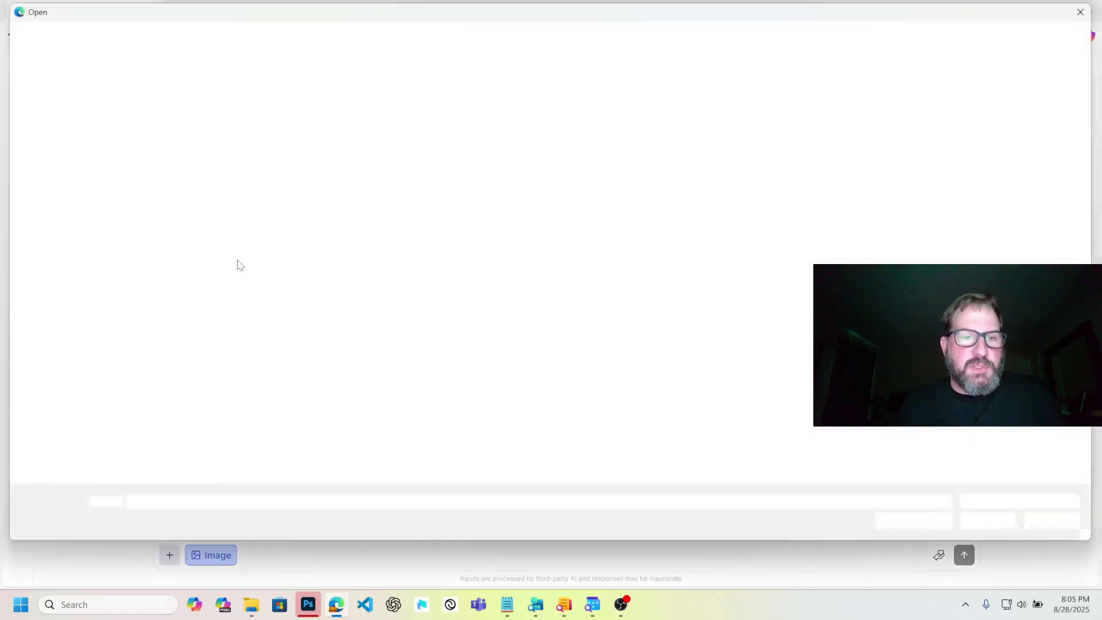
{"action": "left_click", "coordinate": [150, 111]}
{"action": "left_click", "coordinate": [290, 112], "text": "ctrl"}
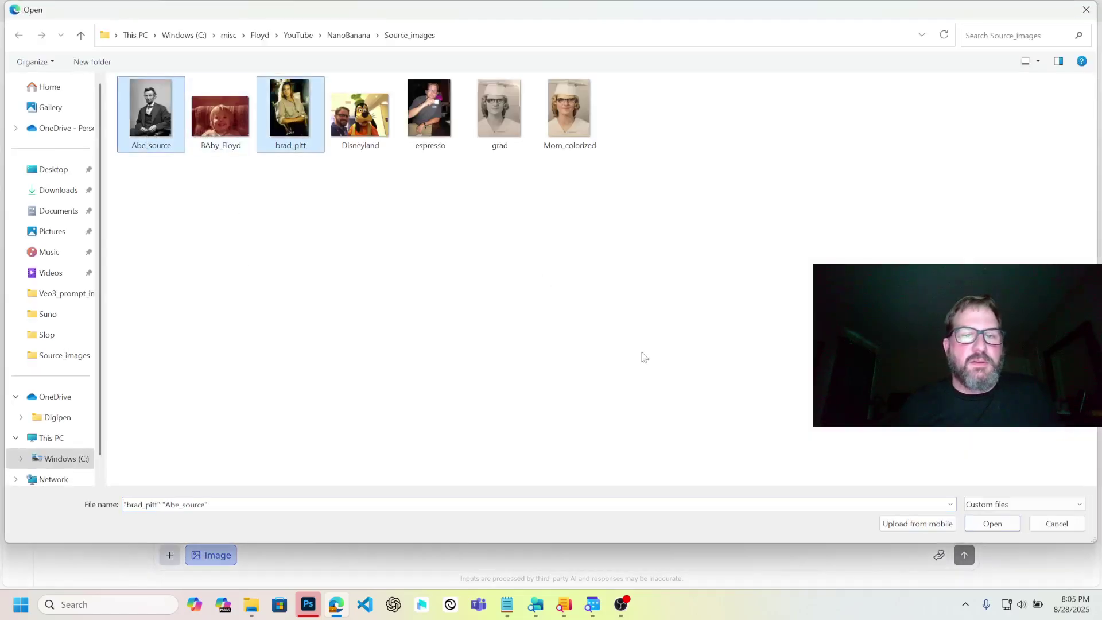
{"action": "left_click", "coordinate": [994, 528]}
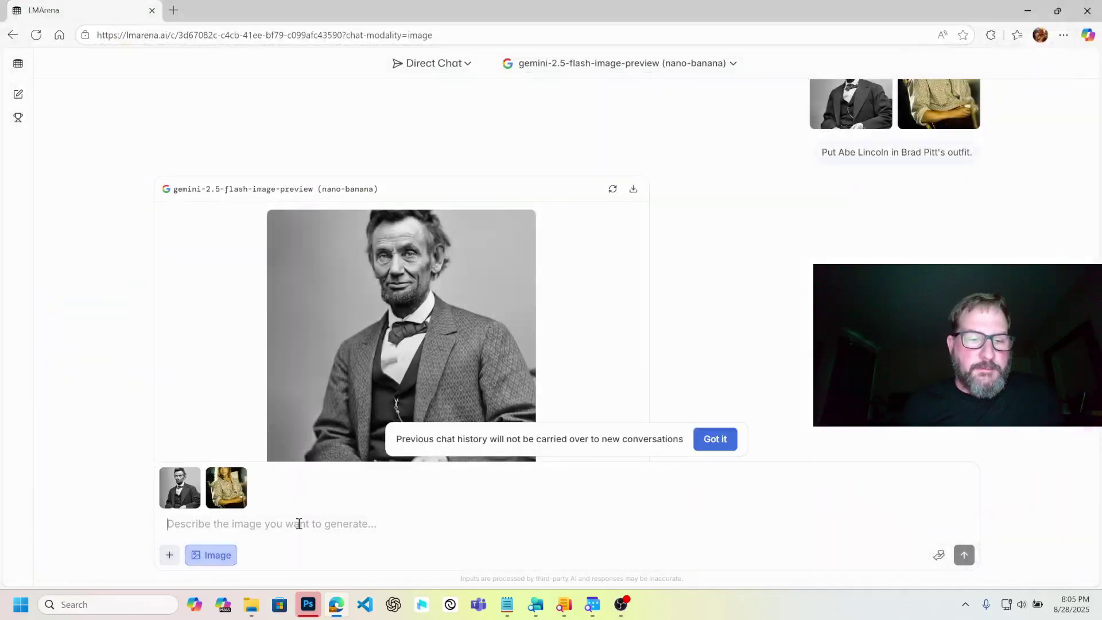
{"action": "type", "text": "Colori"}
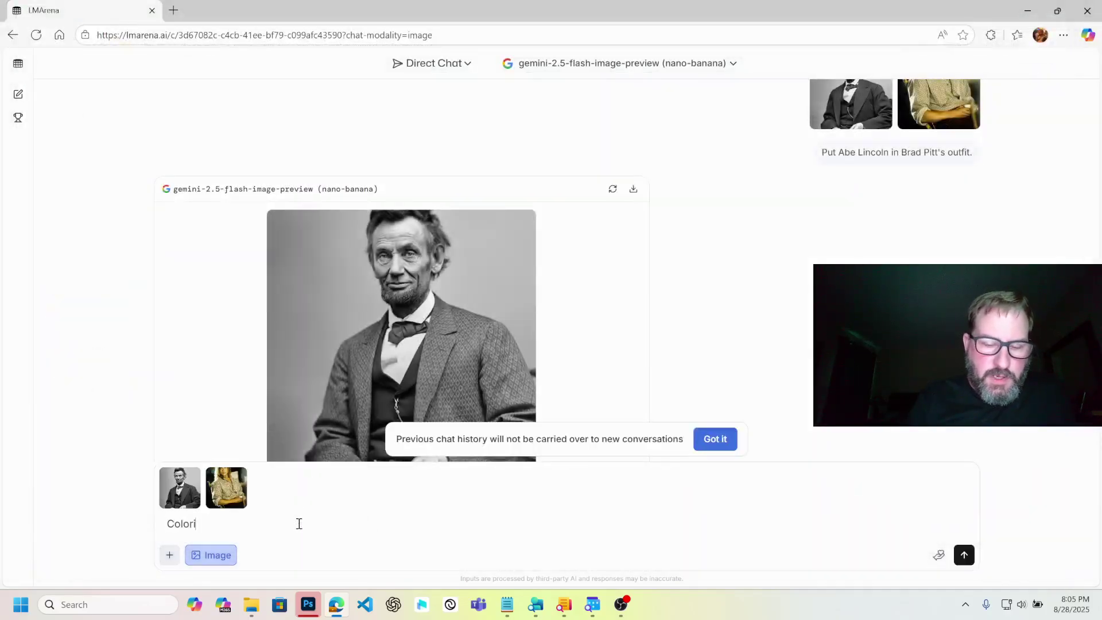
{"action": "type", "text": "ze the ph"}
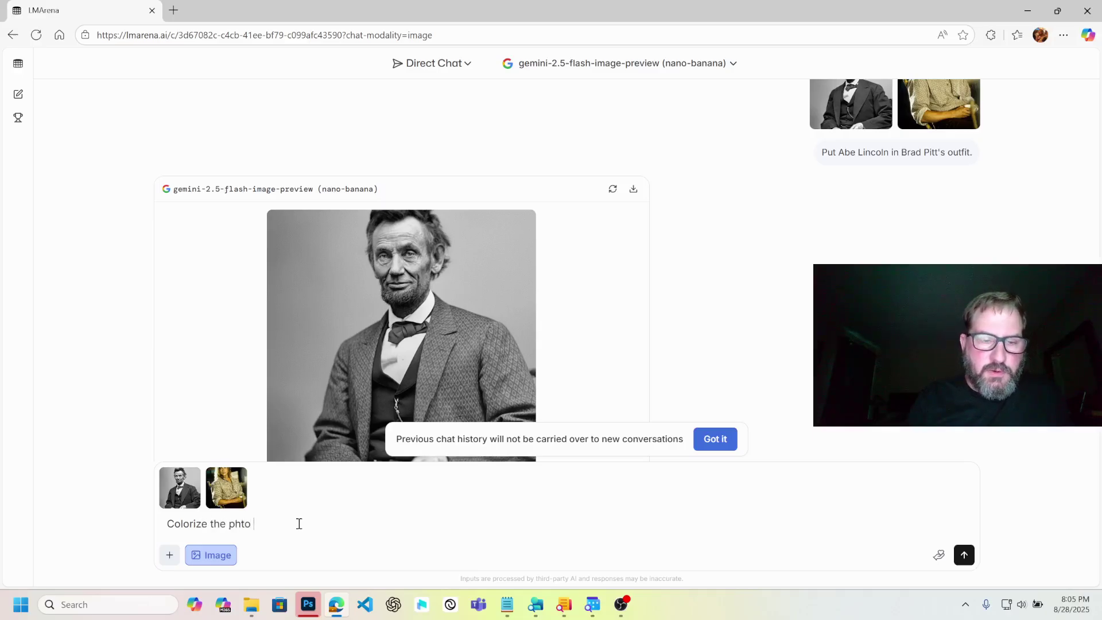
{"action": "type", "text": "to"}
{"action": "key", "text": "BackSpace"}
{"action": "key", "text": "BackSpace"}
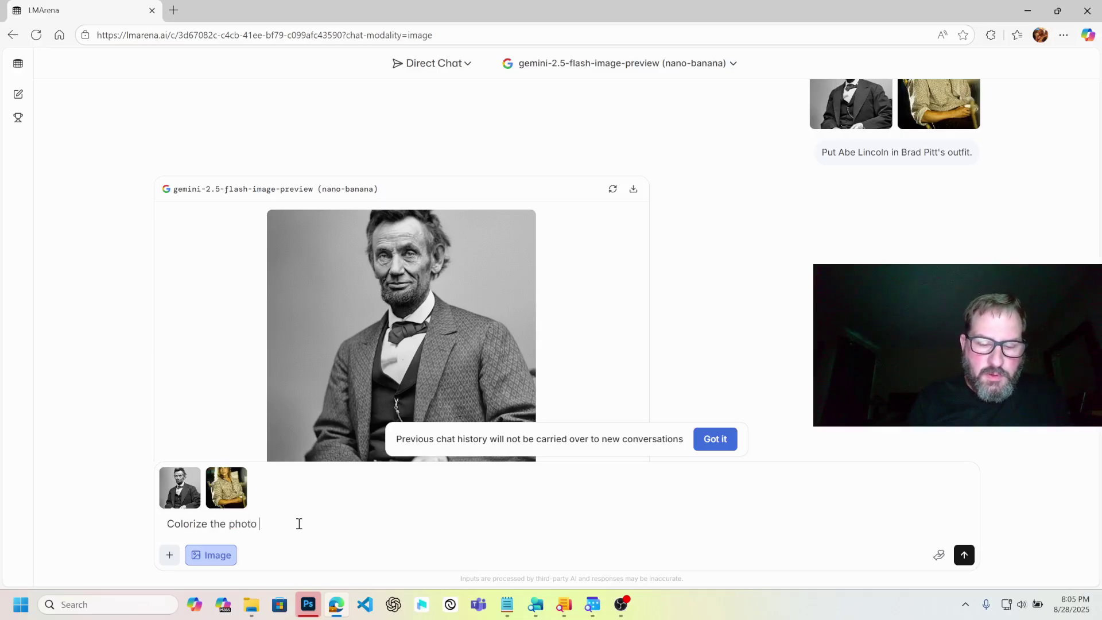
{"action": "type", "text": "oto of Abe Lin"}
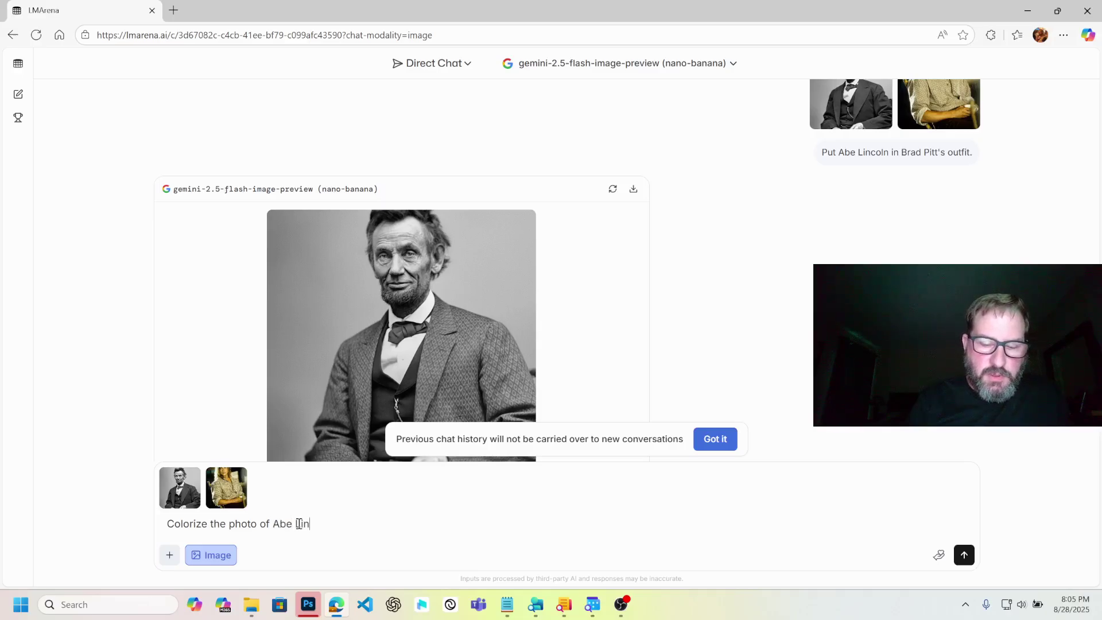
{"action": "type", "text": "coln and put him in the ex"}
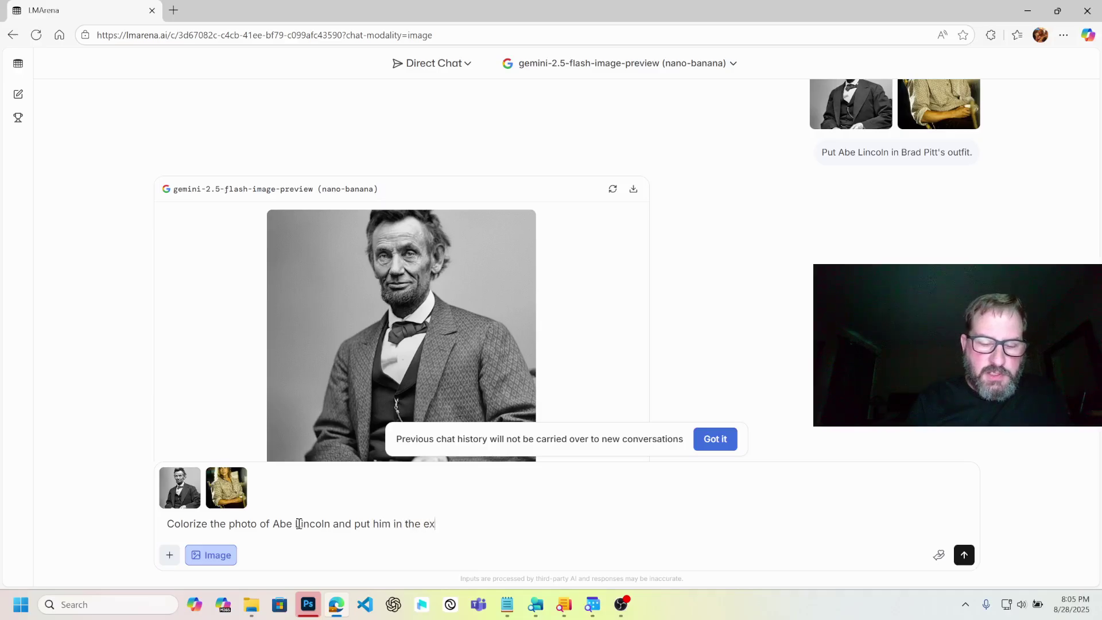
{"action": "type", "text": "act outfit that Brad"}
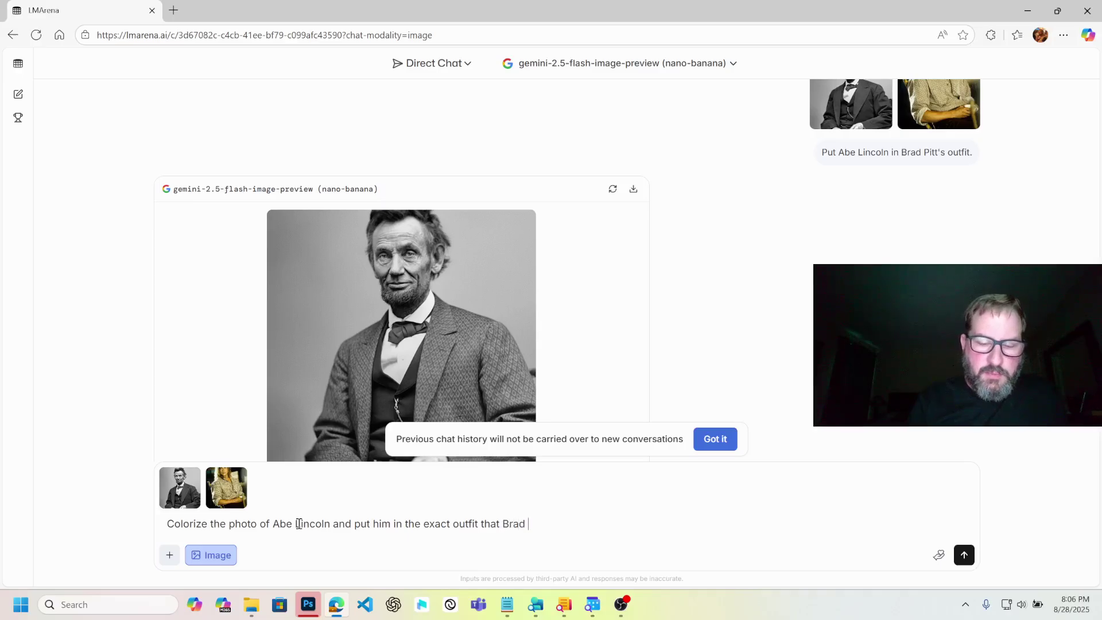
{"action": "type", "text": " Pitt has on in"}
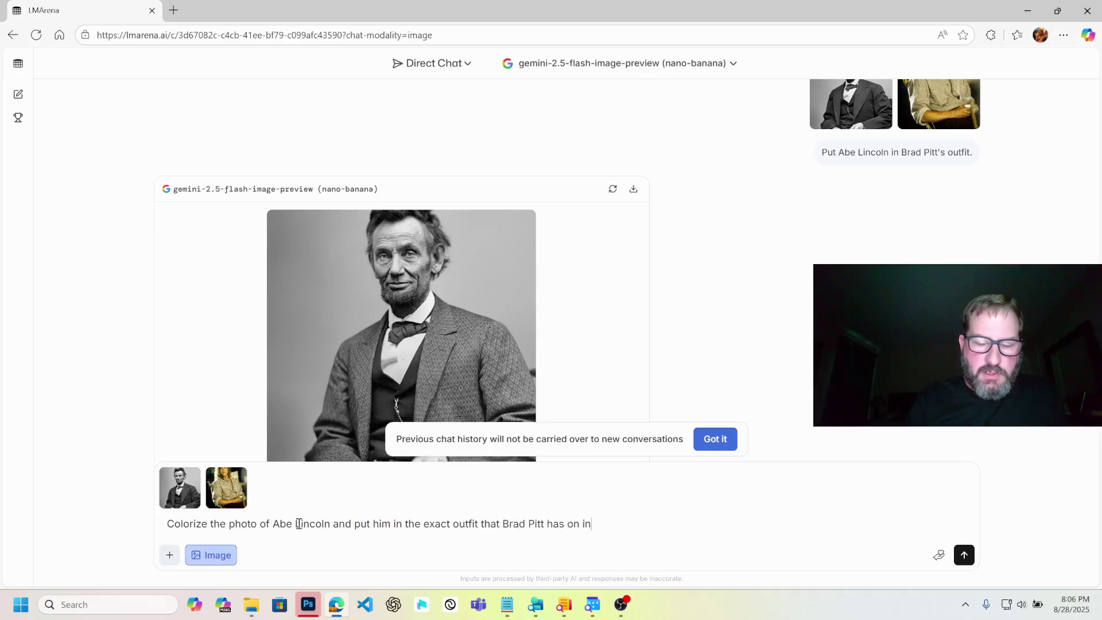
{"action": "type", "text": " the second image."}
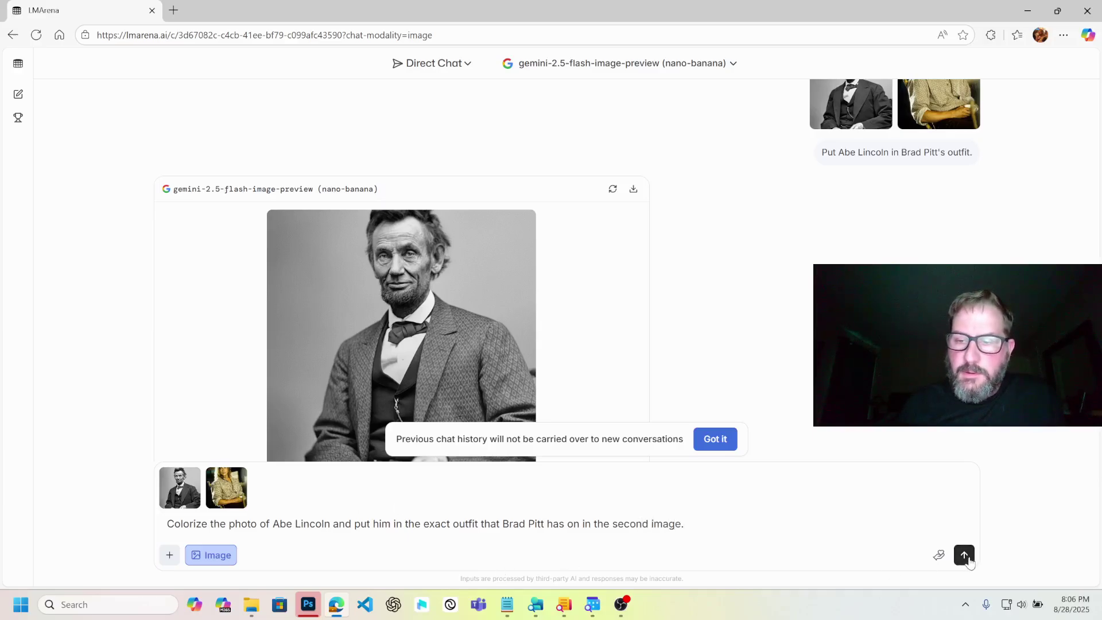
{"action": "left_click", "coordinate": [964, 554]}
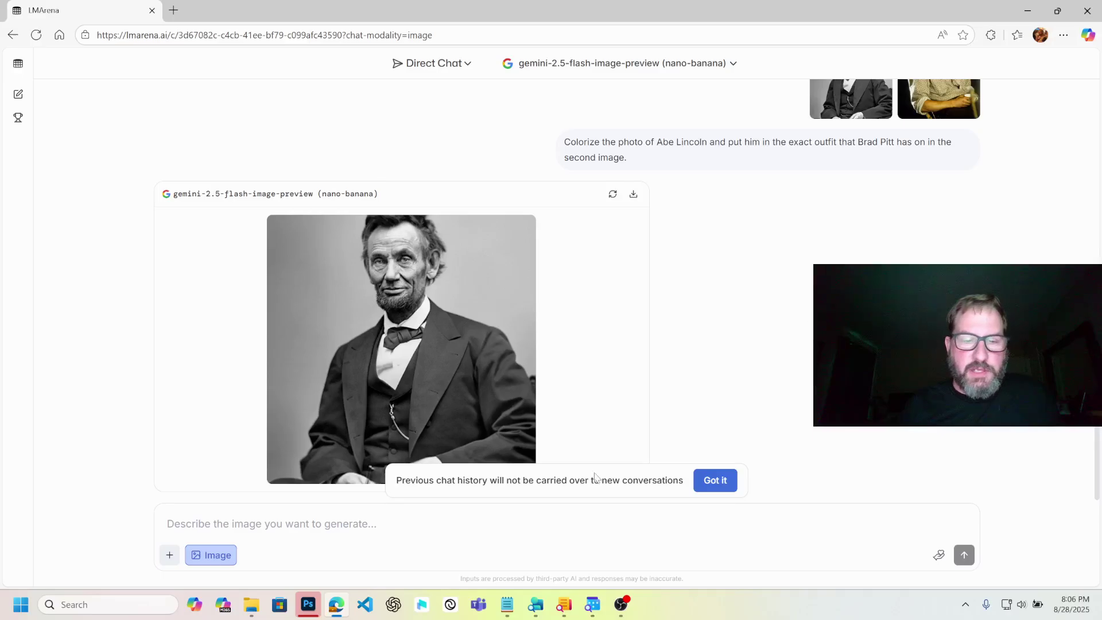
Step: Resend both photos with "Give Abe the outfit that Brad has on.", then open Gemini from the taskbar
{"action": "left_click", "coordinate": [169, 558]}
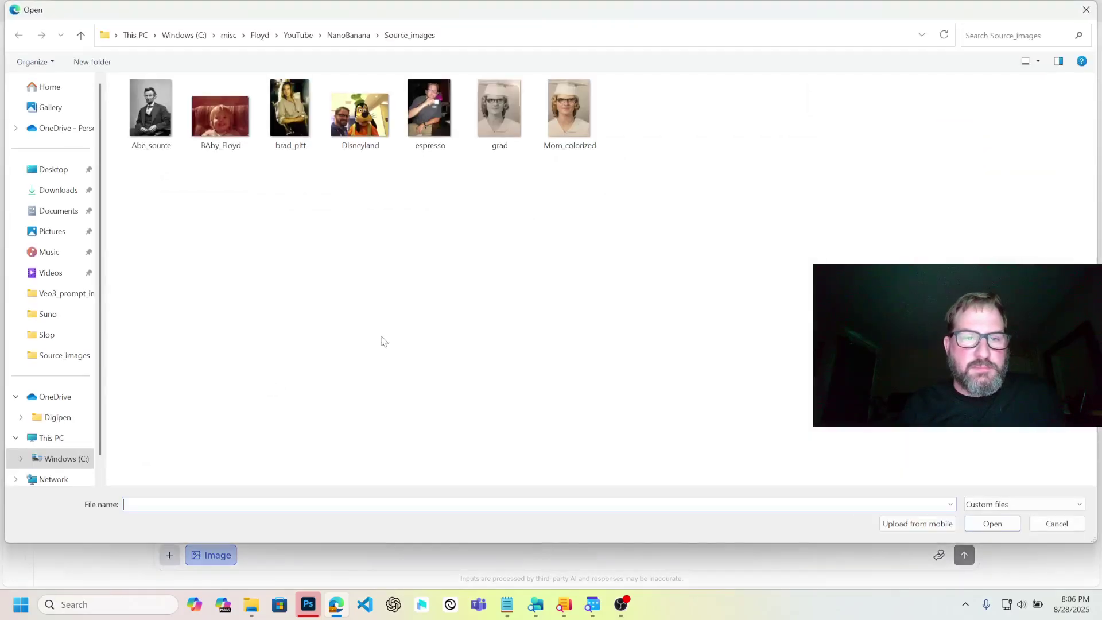
{"action": "left_click", "coordinate": [290, 123]}
{"action": "left_click", "coordinate": [152, 127], "text": "ctrl"}
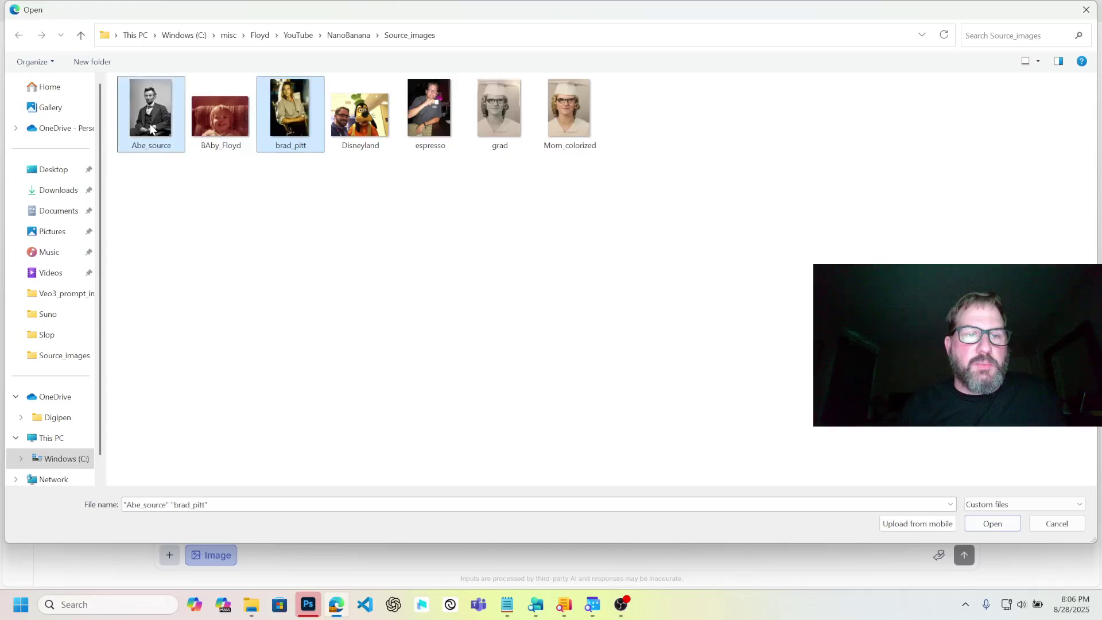
{"action": "left_click", "coordinate": [1005, 529]}
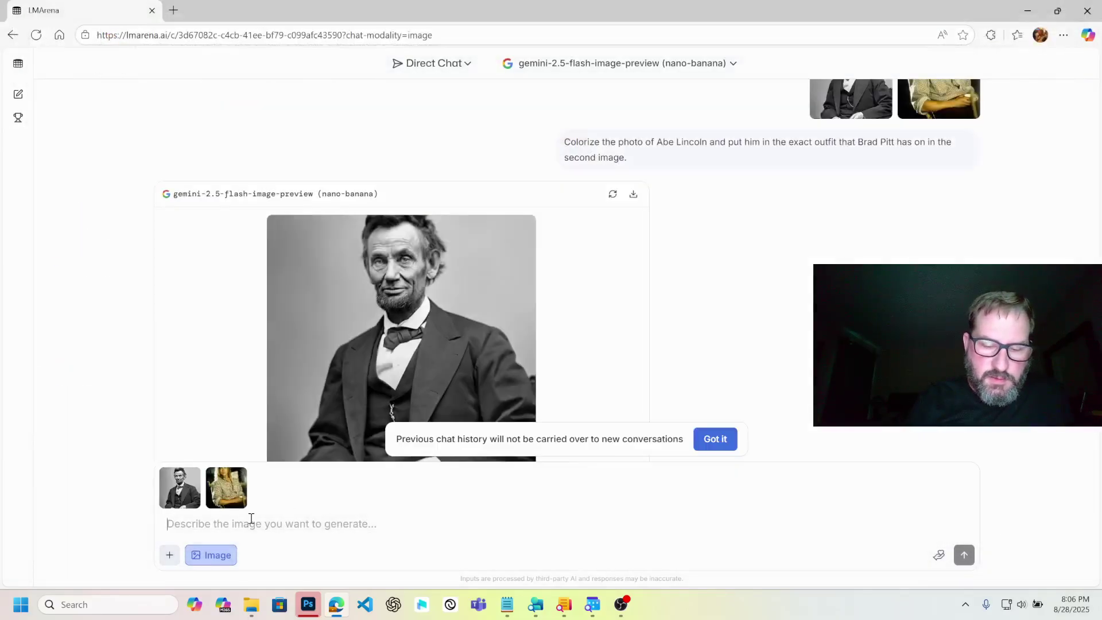
{"action": "type", "text": "Give Abe th"}
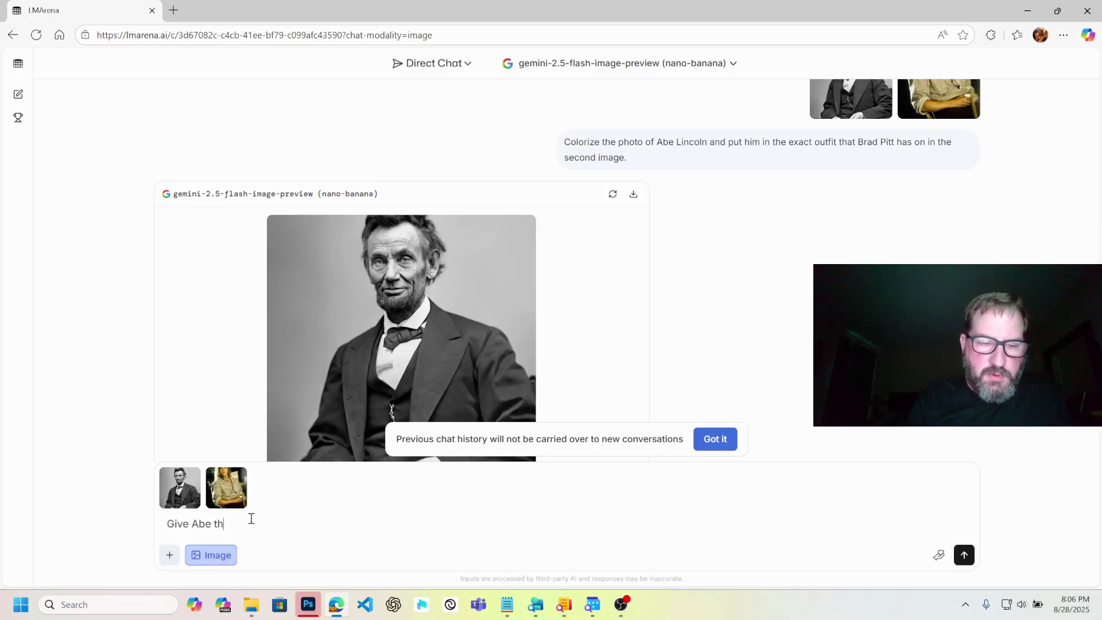
{"action": "type", "text": "e outfi"}
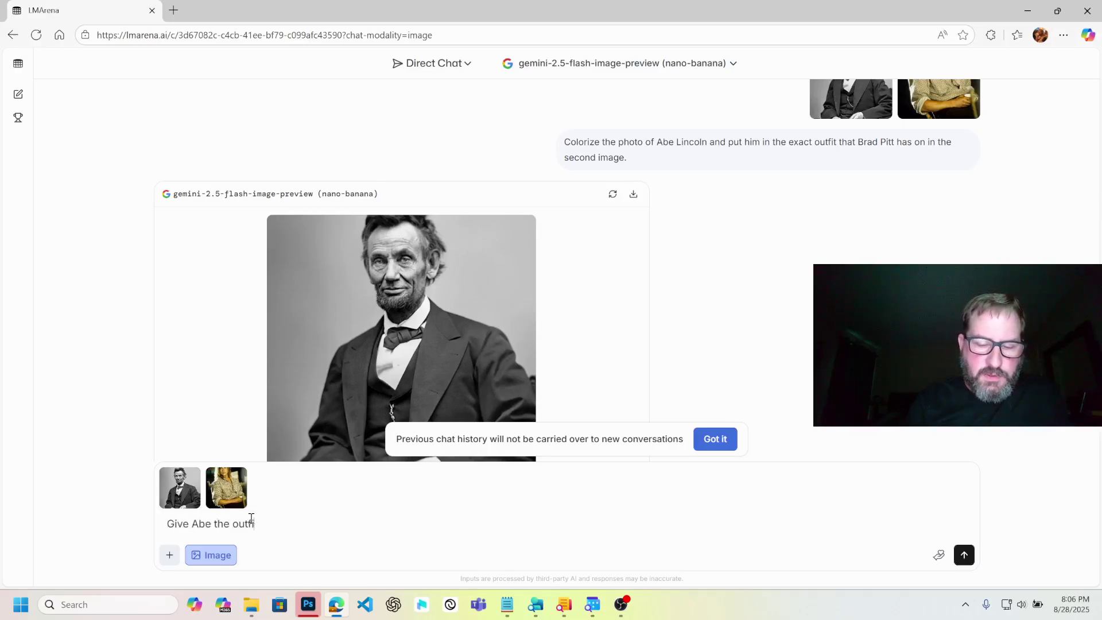
{"action": "type", "text": "t that Brad"}
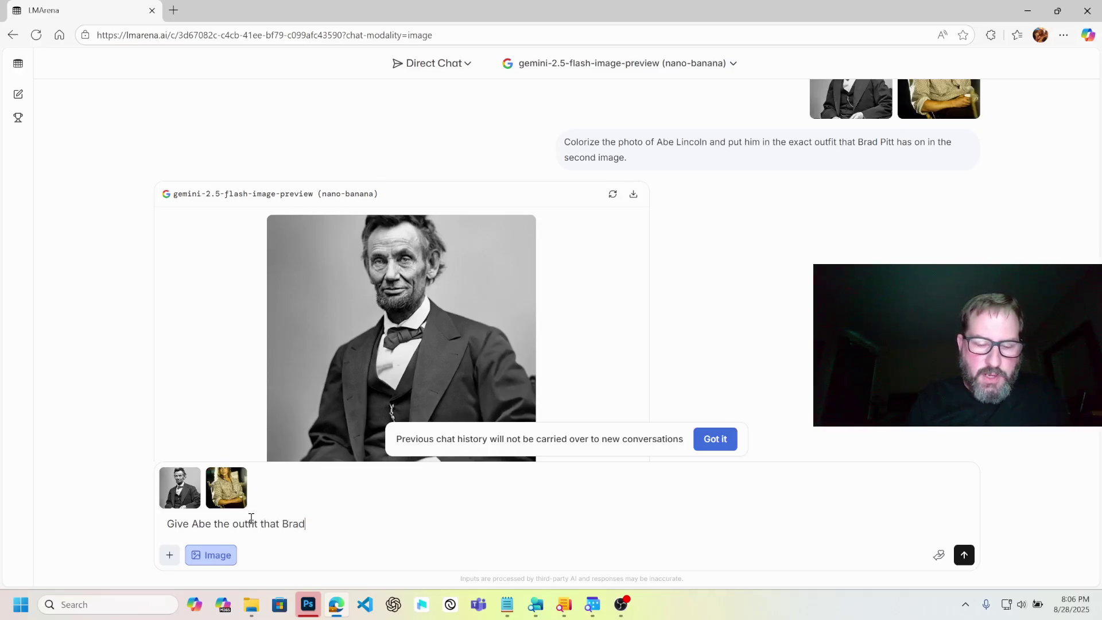
{"action": "type", "text": " has on."}
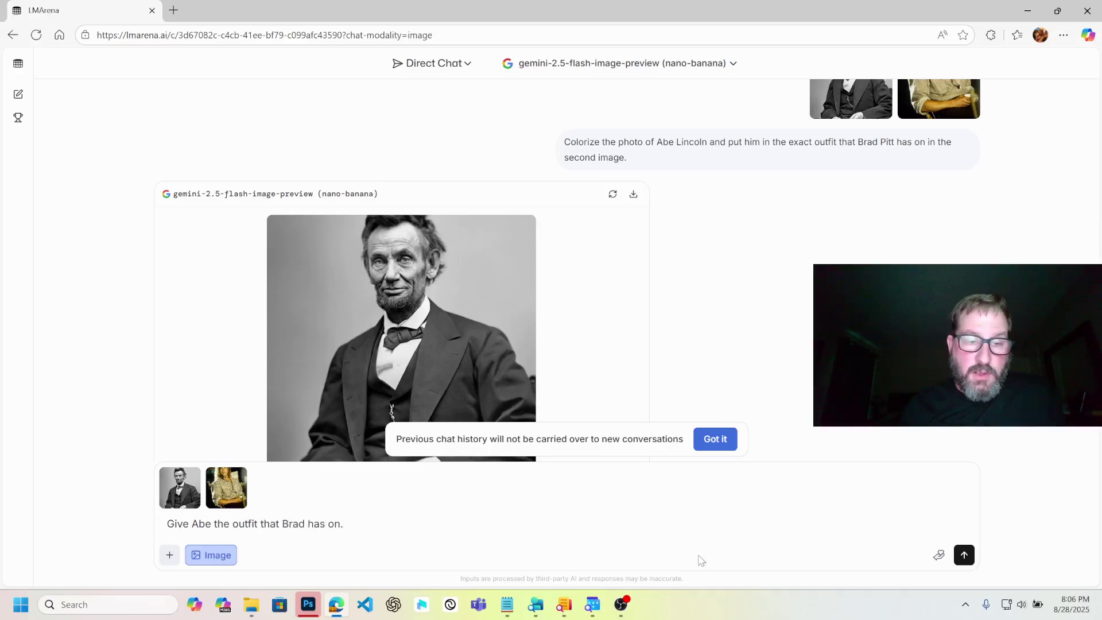
{"action": "left_click", "coordinate": [964, 555]}
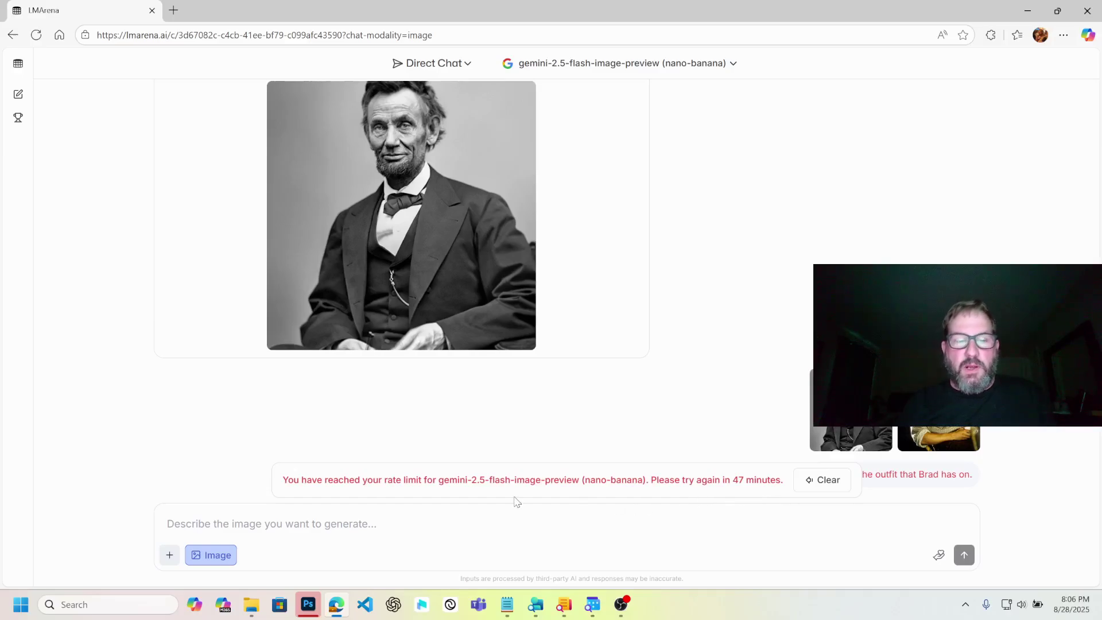
{"action": "right_click", "coordinate": [338, 605]}
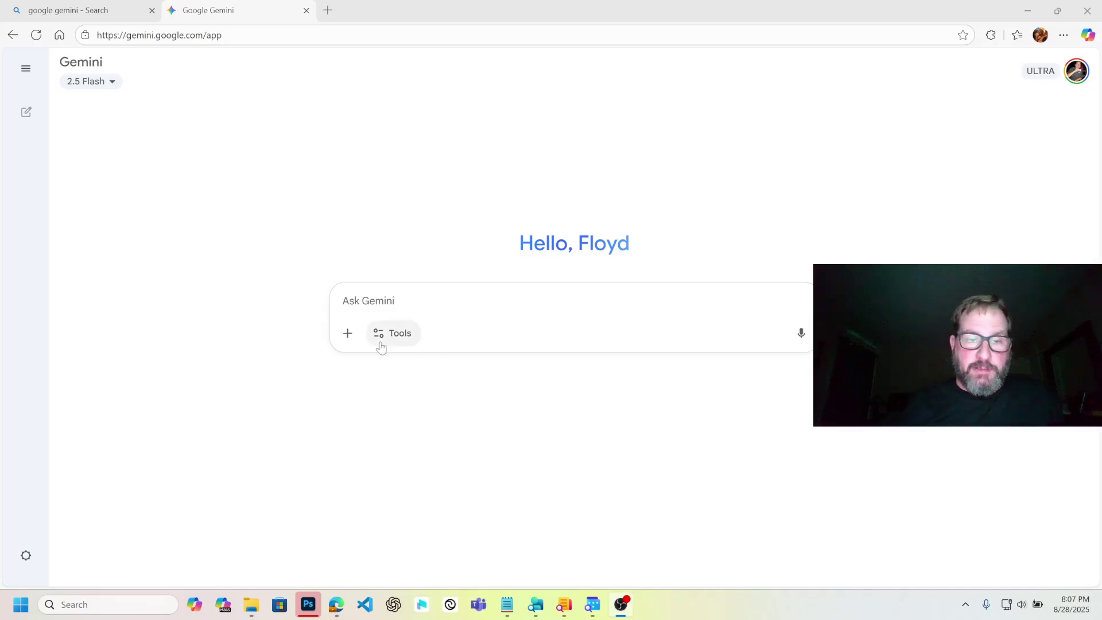
Step: Upload Abe_source and brad_pitt to a new Gemini prompt
{"action": "left_click", "coordinate": [348, 334]}
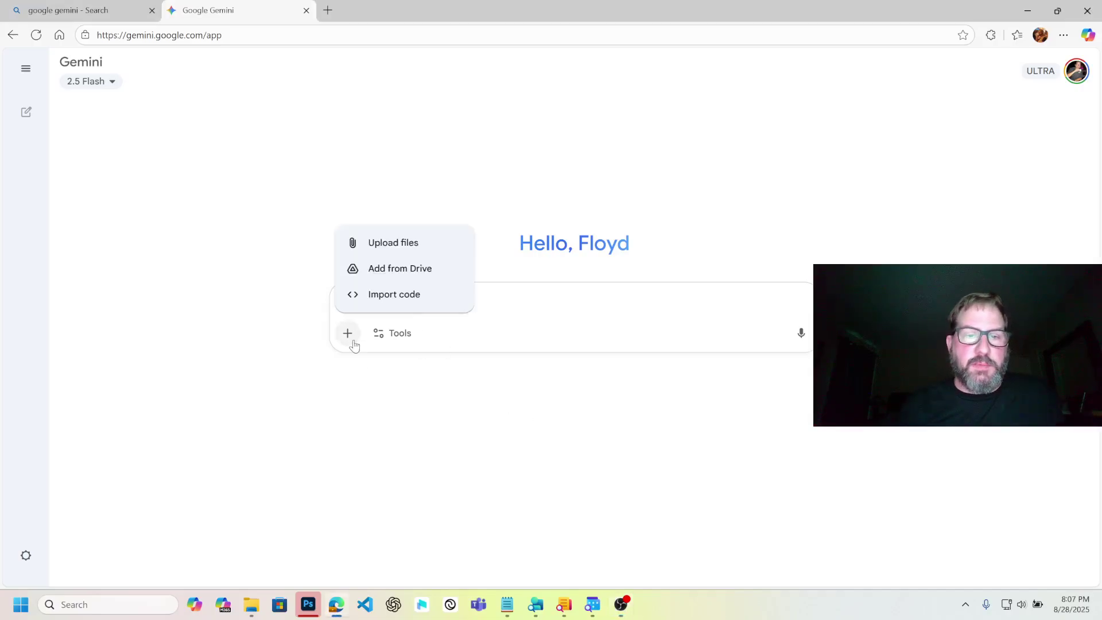
{"action": "left_click", "coordinate": [393, 242]}
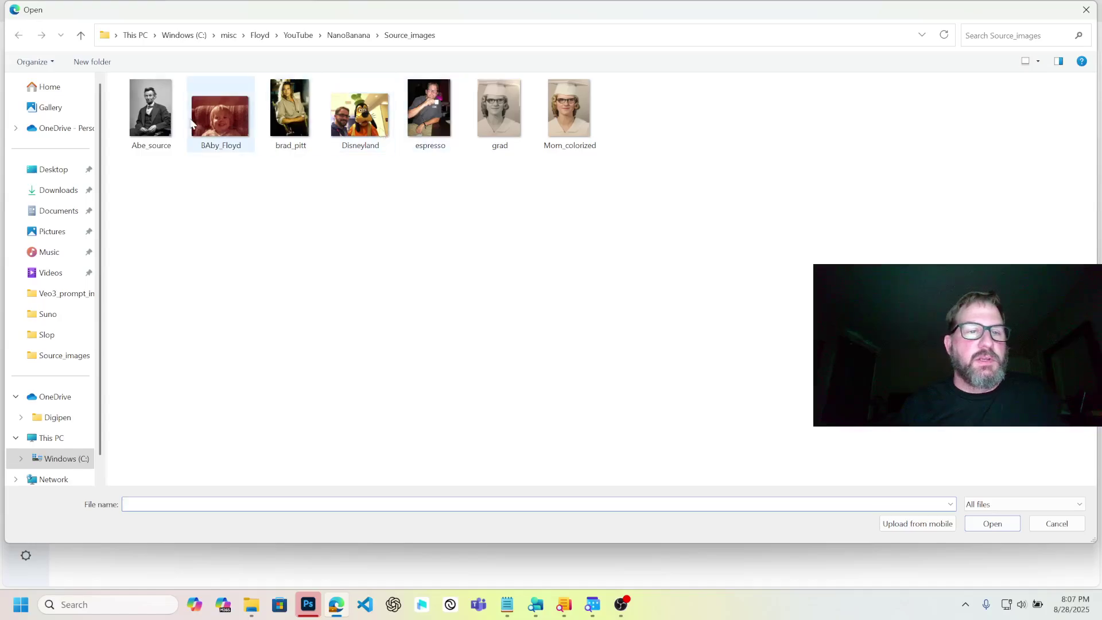
{"action": "left_click", "coordinate": [150, 109]}
{"action": "left_click", "coordinate": [290, 109], "text": "ctrl"}
{"action": "left_click", "coordinate": [988, 529]}
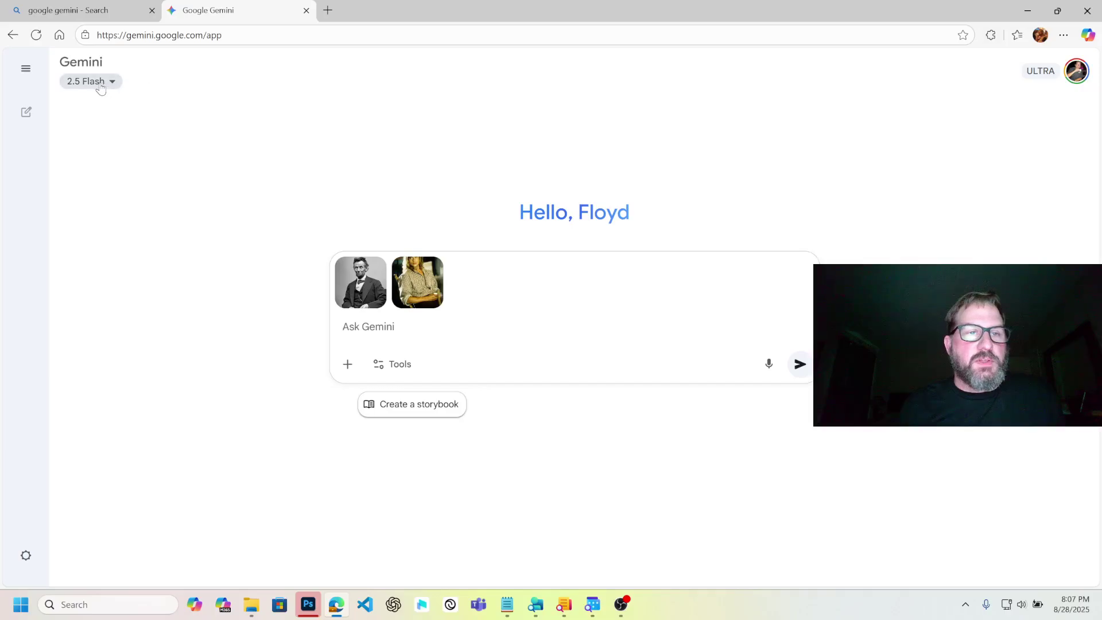
Step: Switch to Create images and send "Put Abe in Brad's outfit"
{"action": "left_click", "coordinate": [396, 364]}
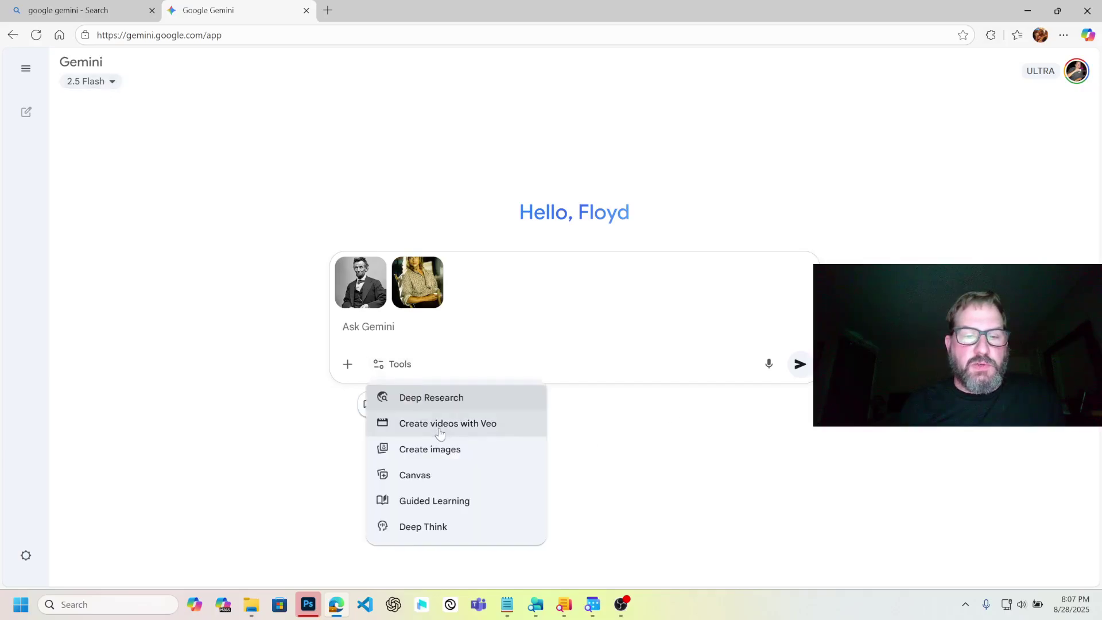
{"action": "left_click", "coordinate": [445, 450]}
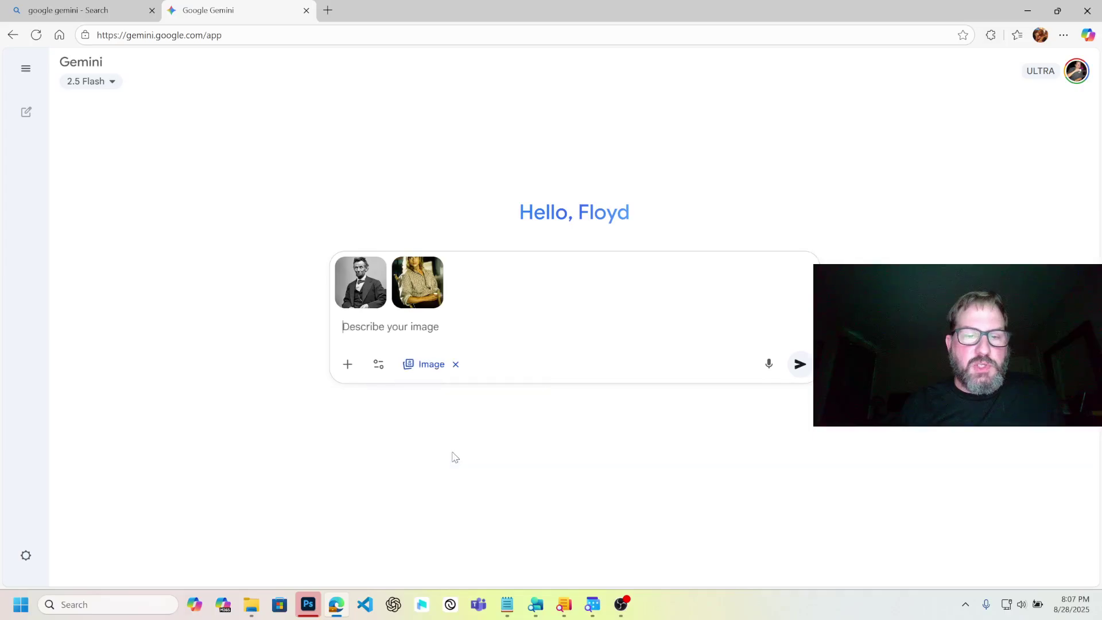
{"action": "type", "text": "Pu"}
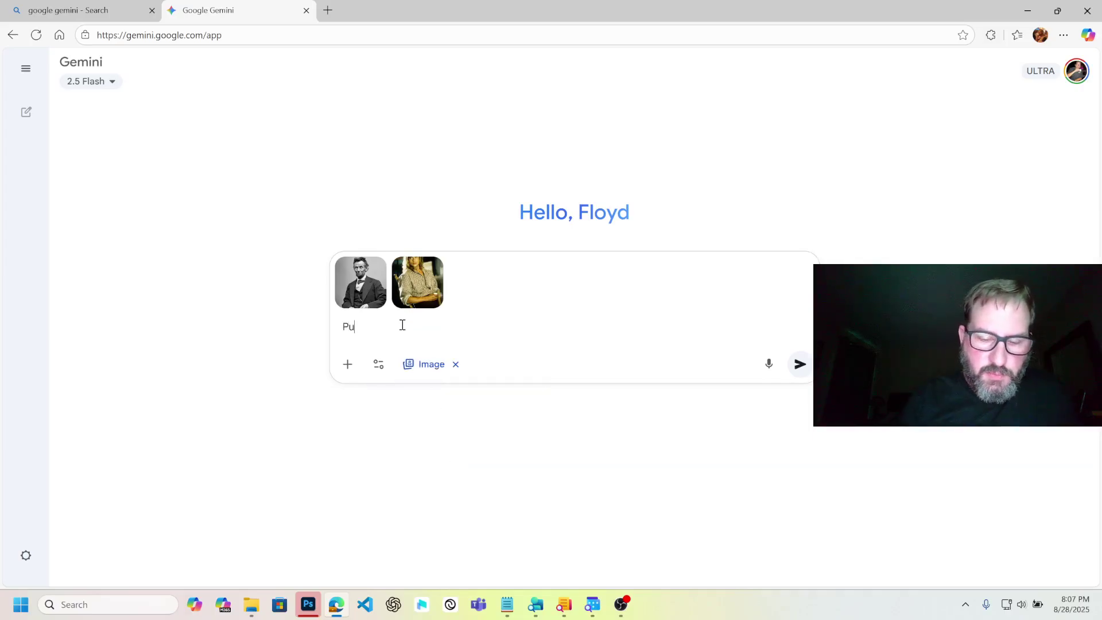
{"action": "type", "text": "t Abe in Bra"}
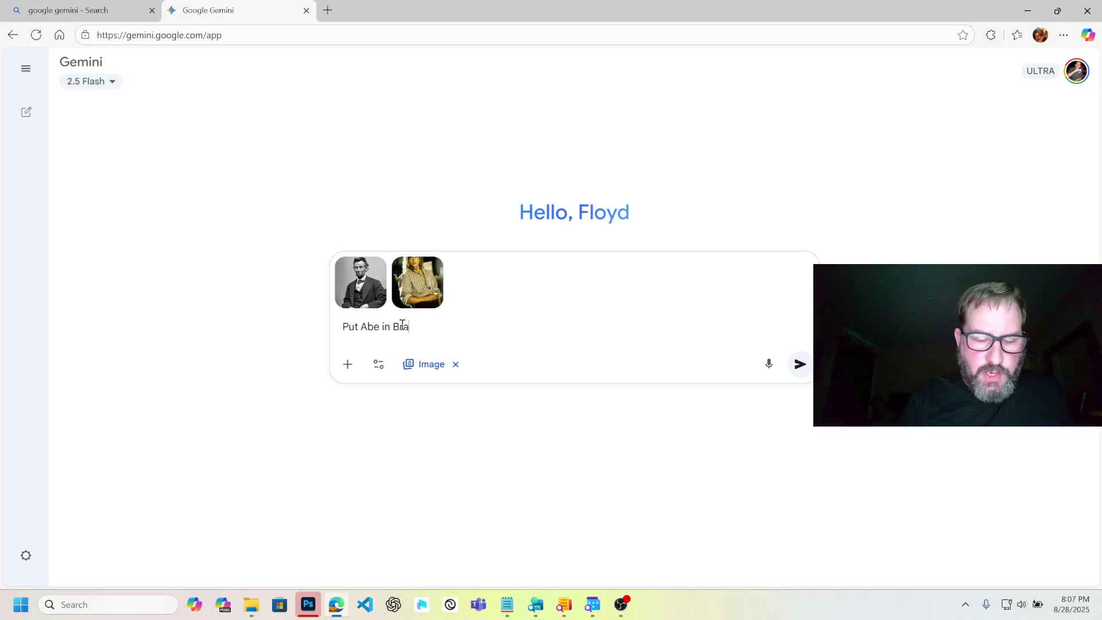
{"action": "type", "text": "d's outfit"}
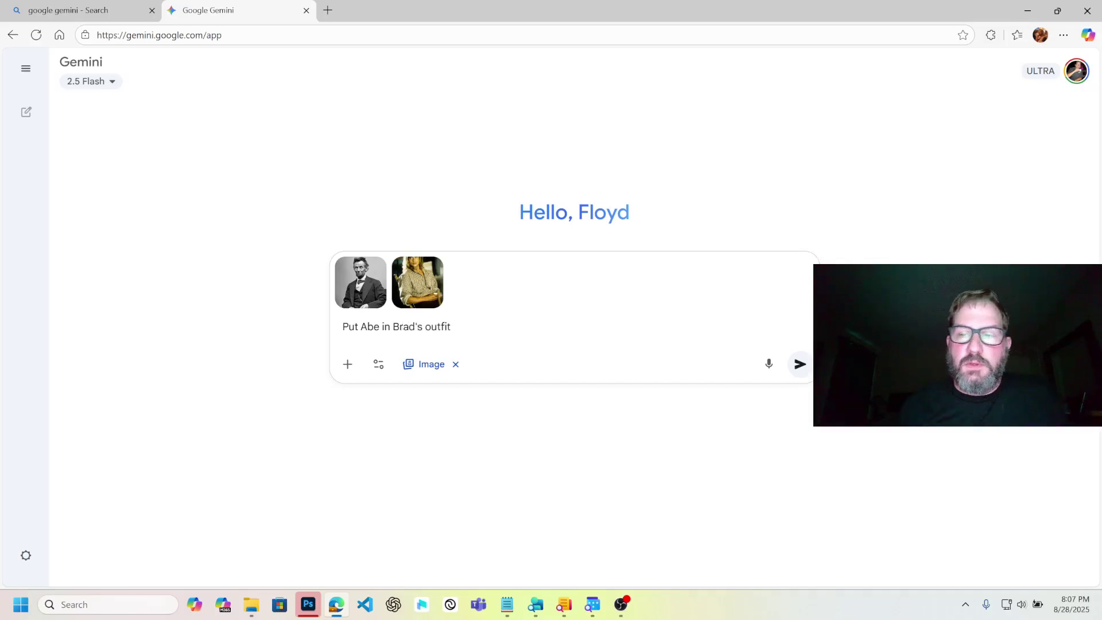
{"action": "left_click", "coordinate": [807, 370]}
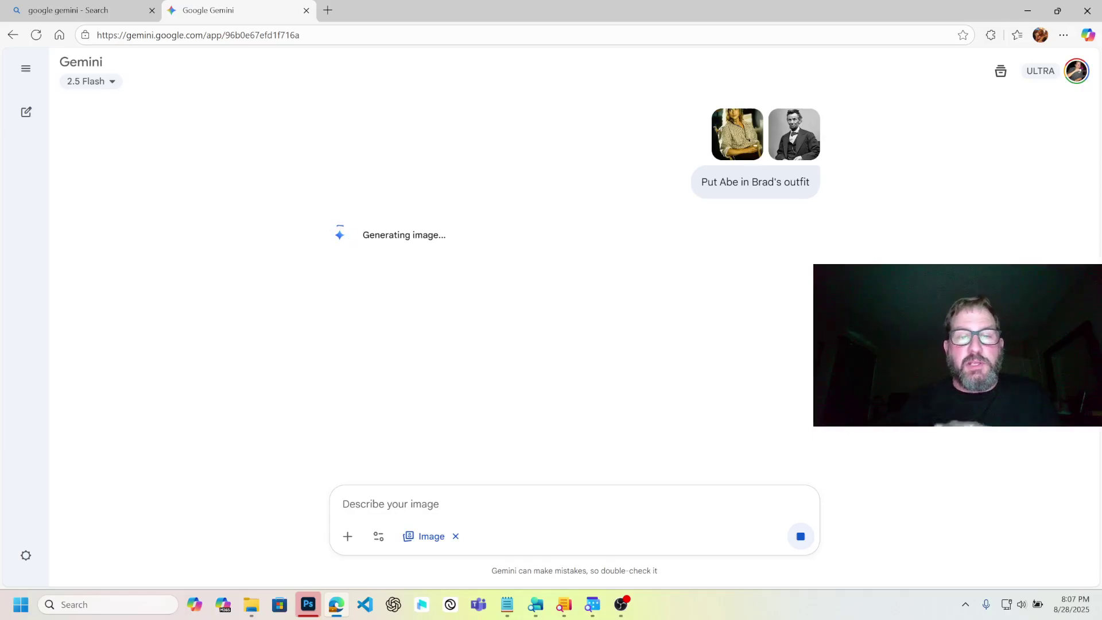
Step: Attach Abe_source and brad_pitt and send "Pose Abe Lincoln exactly like Brad Pitt in the second image."
{"action": "scroll", "coordinate": [773, 304], "scroll_direction": "down", "scroll_amount": 3}
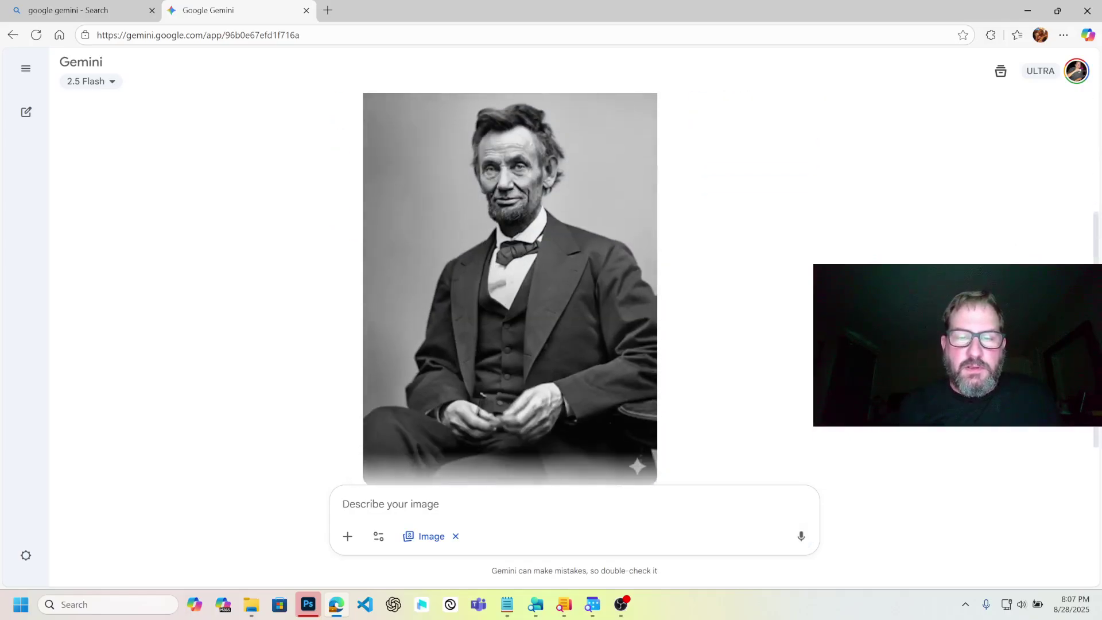
{"action": "scroll", "coordinate": [775, 305], "scroll_direction": "up", "scroll_amount": 3}
{"action": "scroll", "coordinate": [775, 321], "scroll_direction": "down", "scroll_amount": 2}
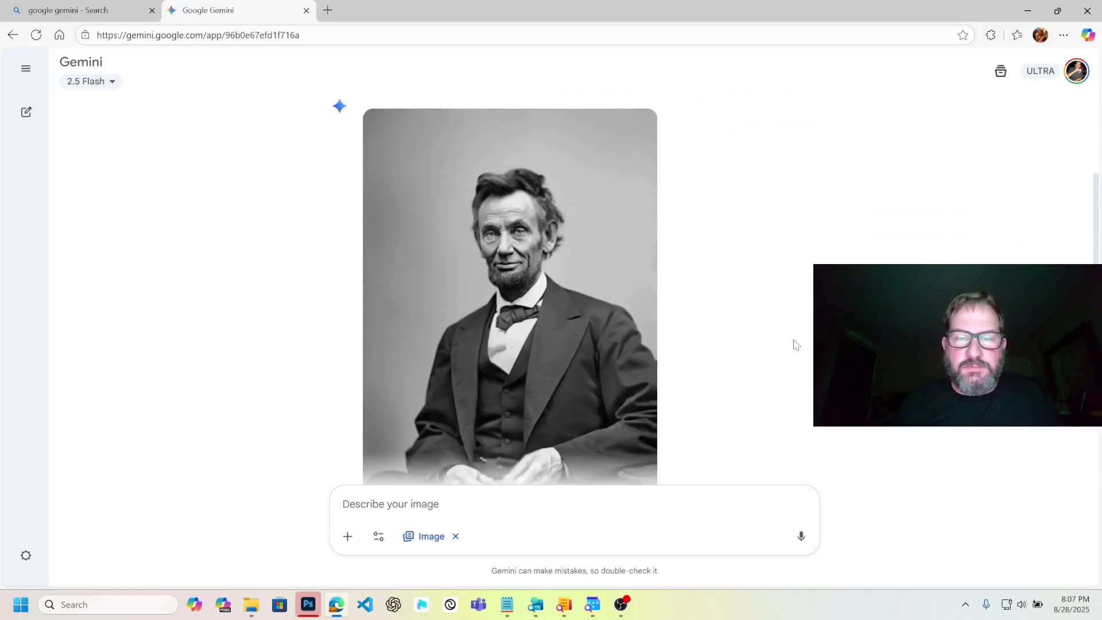
{"action": "left_click", "coordinate": [339, 542]}
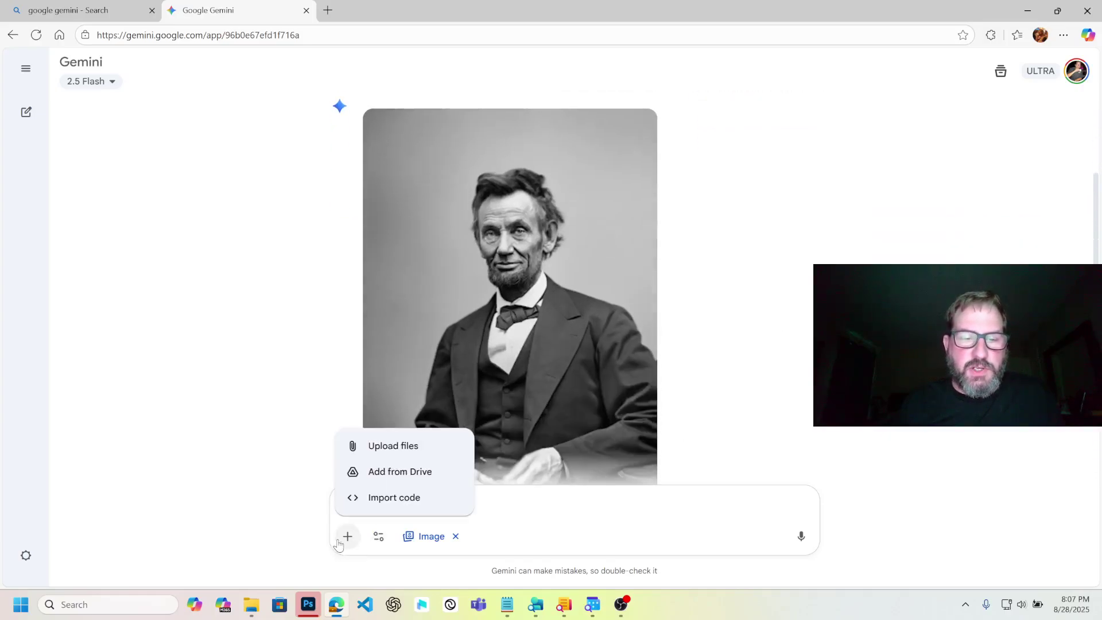
{"action": "left_click", "coordinate": [393, 446]}
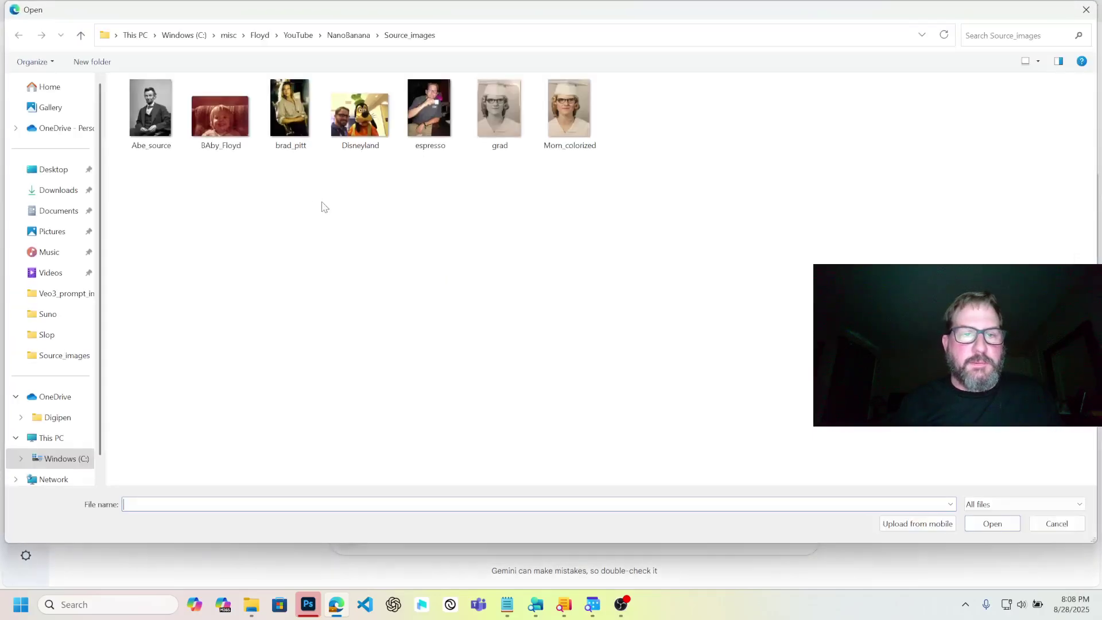
{"action": "left_click", "coordinate": [151, 110]}
{"action": "left_click", "coordinate": [283, 123], "text": "ctrl"}
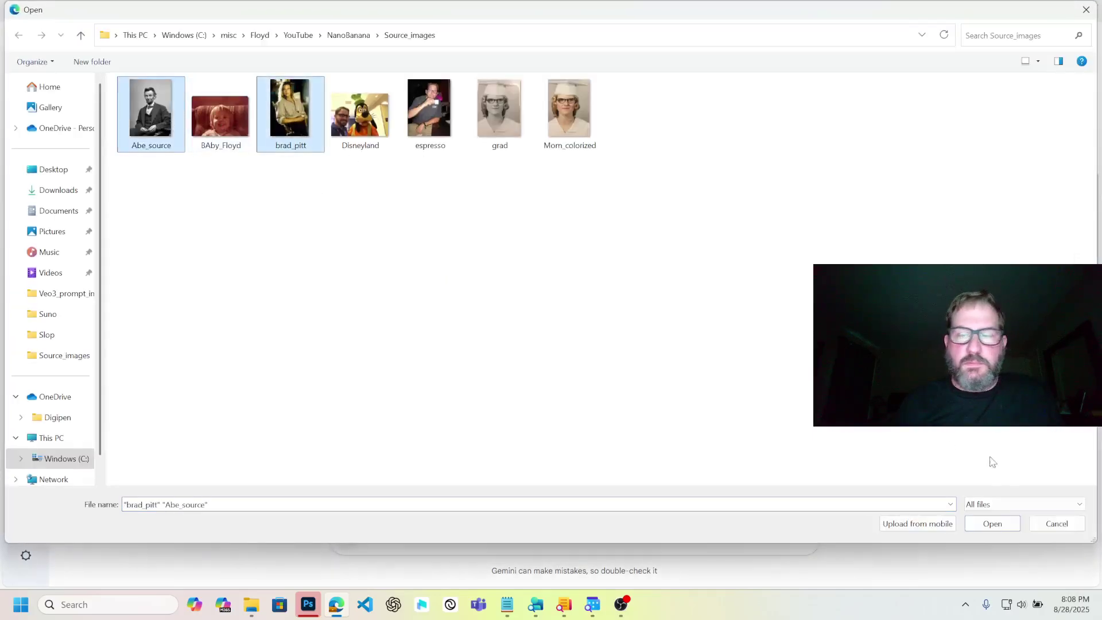
{"action": "left_click", "coordinate": [992, 524]}
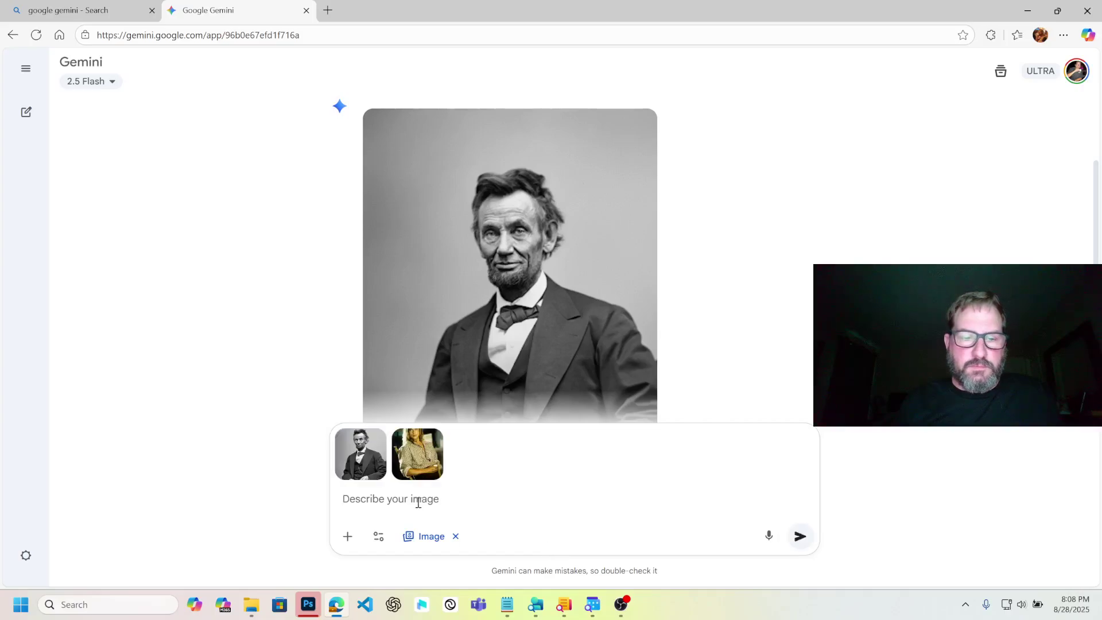
{"action": "type", "text": "Pose"}
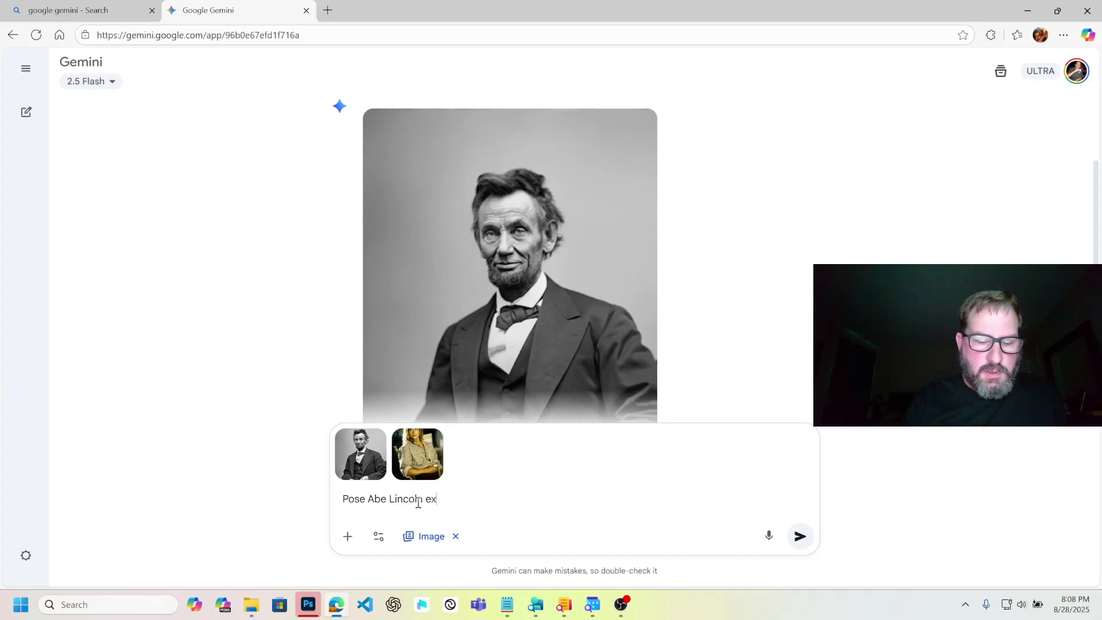
{"action": "type", "text": "Abe Lincoln exactly like Brad Pitt"}
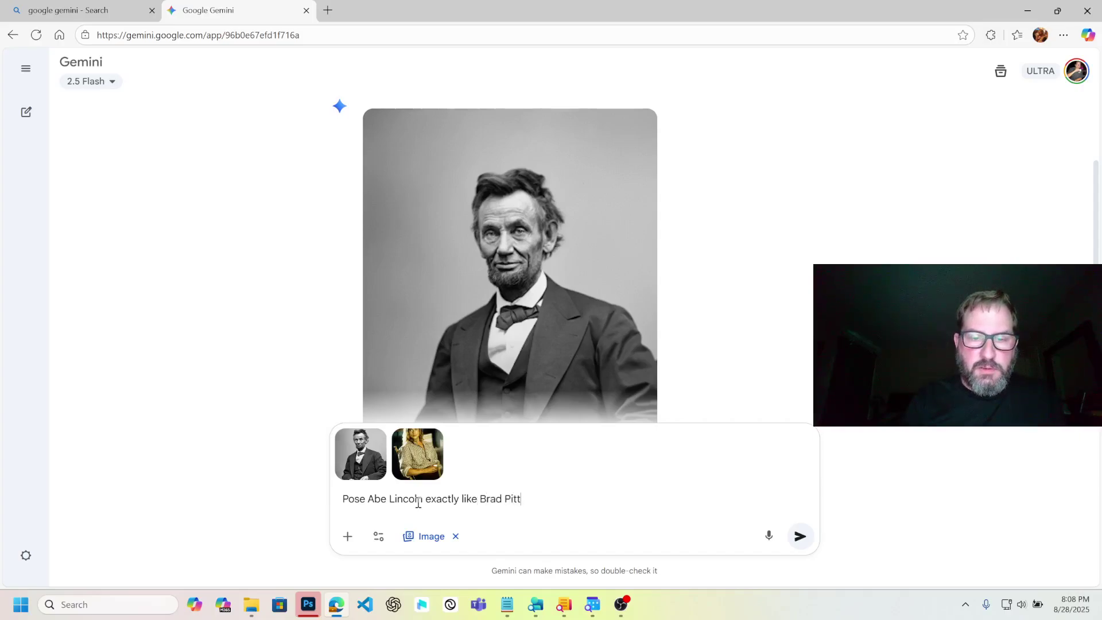
{"action": "type", "text": " in the second image."}
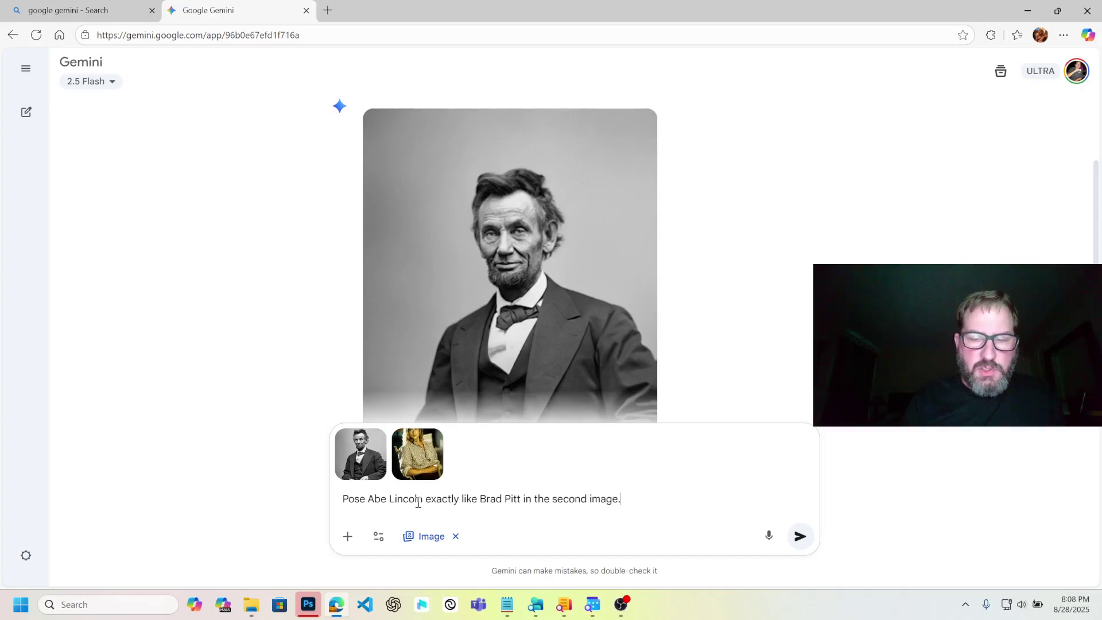
{"action": "key", "text": "Return"}
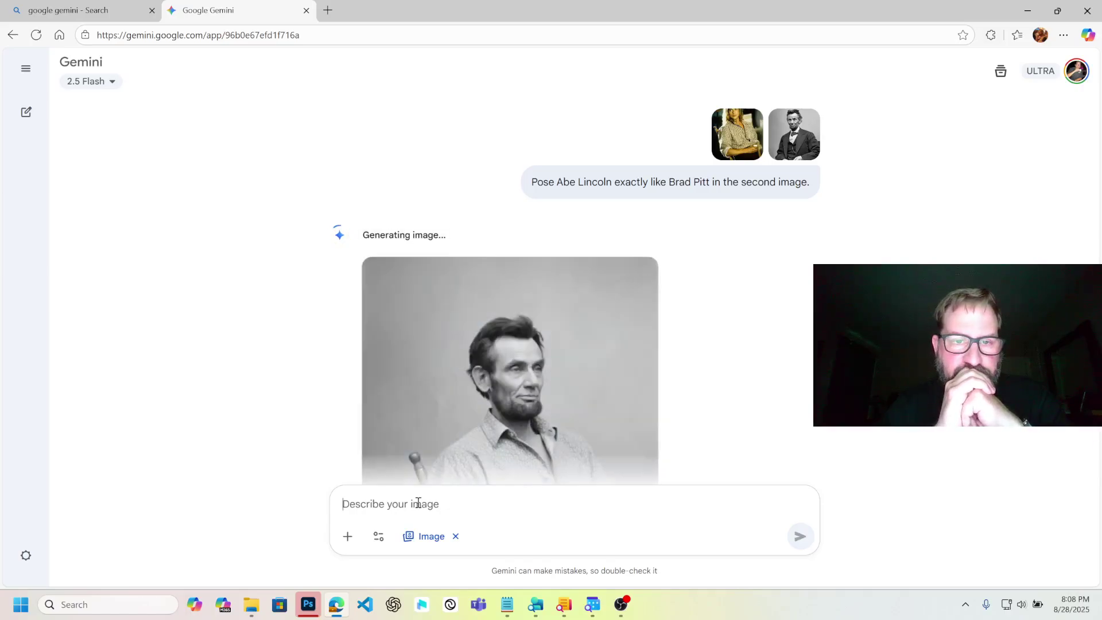
Step: View the brad_pitt.jpg reference and the generated Lincoln image full size to compare them
{"action": "scroll", "coordinate": [556, 287], "scroll_direction": "down", "scroll_amount": 3}
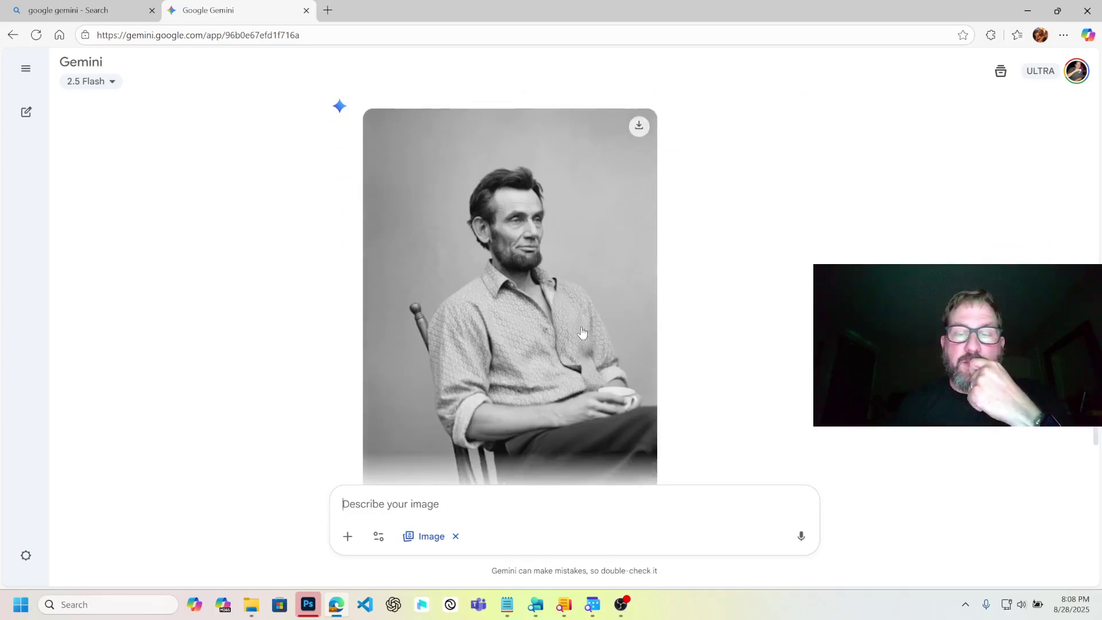
{"action": "scroll", "coordinate": [594, 364], "scroll_direction": "up", "scroll_amount": 10}
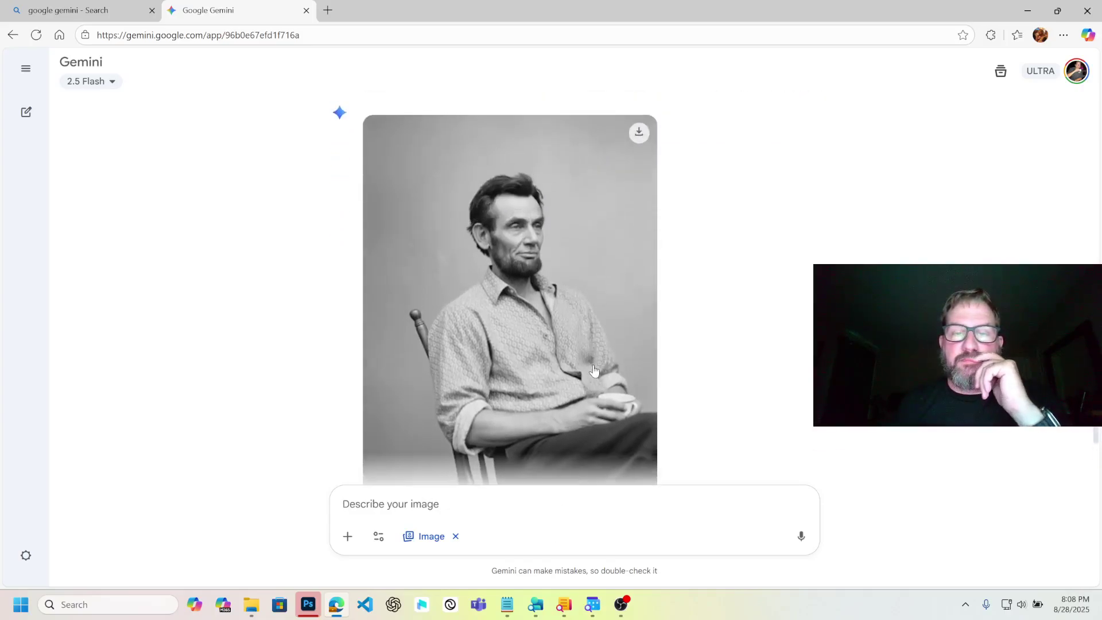
{"action": "scroll", "coordinate": [592, 375], "scroll_direction": "down", "scroll_amount": 6}
{"action": "scroll", "coordinate": [594, 375], "scroll_direction": "down", "scroll_amount": 7}
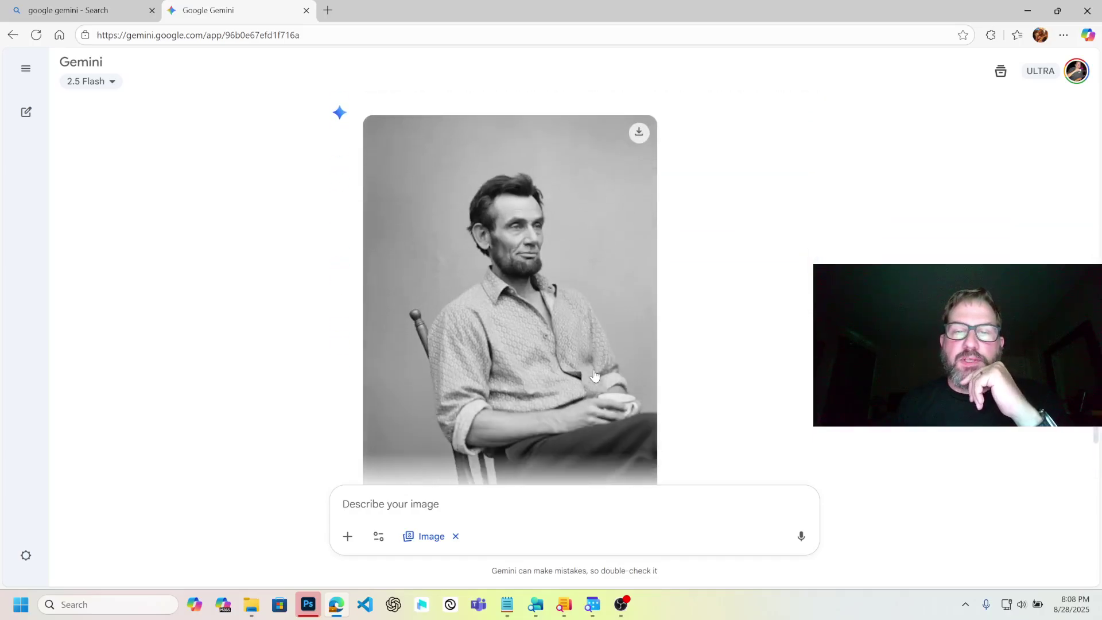
{"action": "scroll", "coordinate": [594, 375], "scroll_direction": "up", "scroll_amount": 4}
{"action": "scroll", "coordinate": [594, 376], "scroll_direction": "up", "scroll_amount": 3}
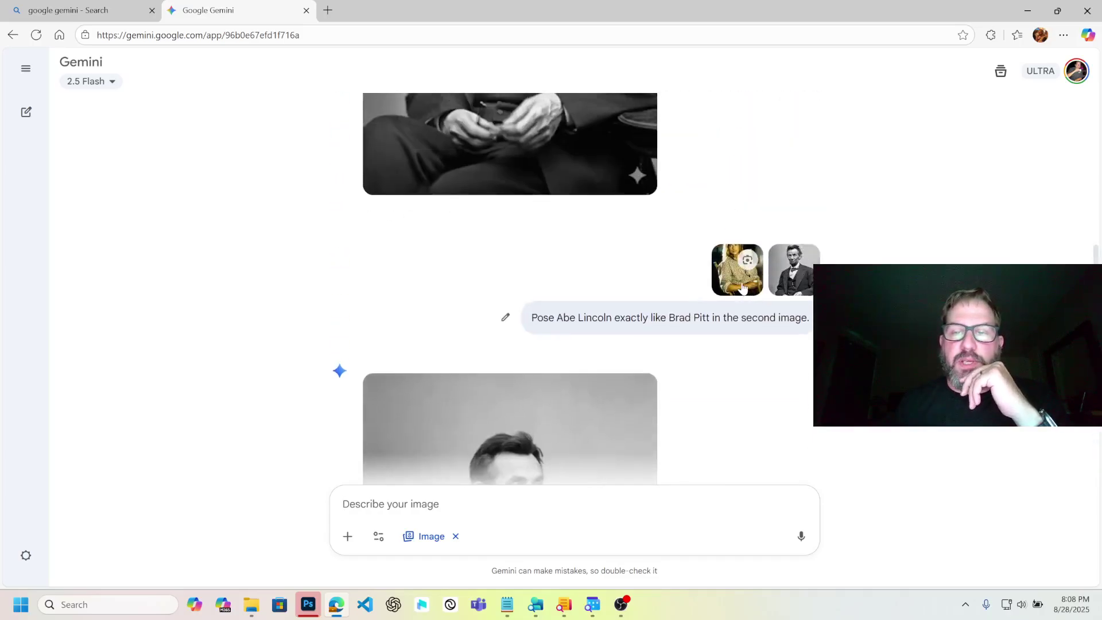
{"action": "left_click", "coordinate": [740, 266]}
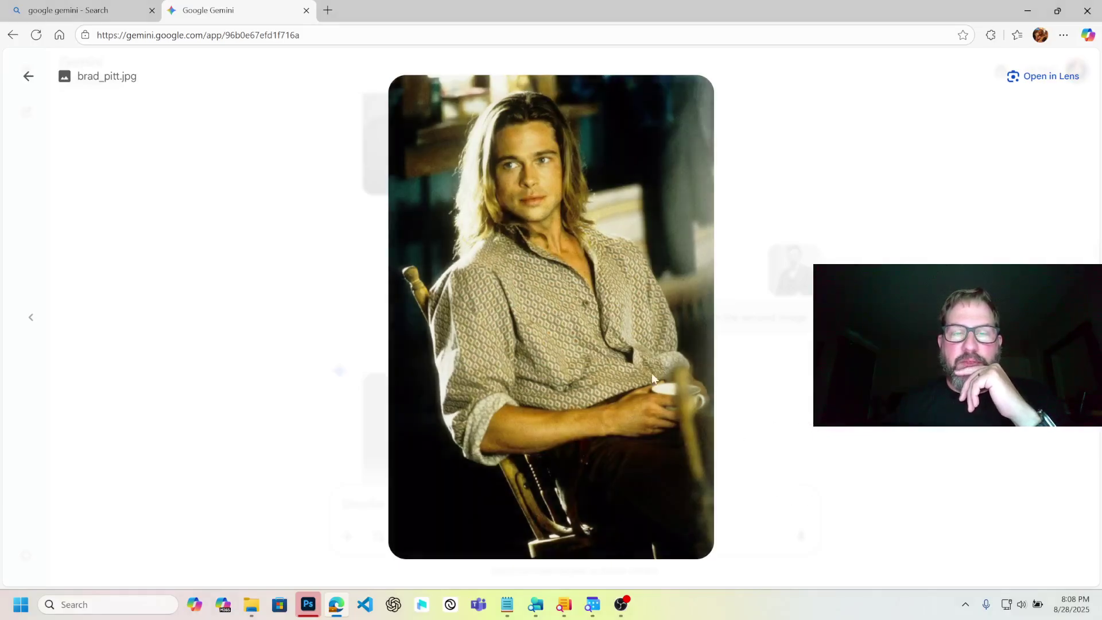
{"action": "left_click", "coordinate": [27, 75]}
{"action": "scroll", "coordinate": [537, 367], "scroll_direction": "down", "scroll_amount": 5}
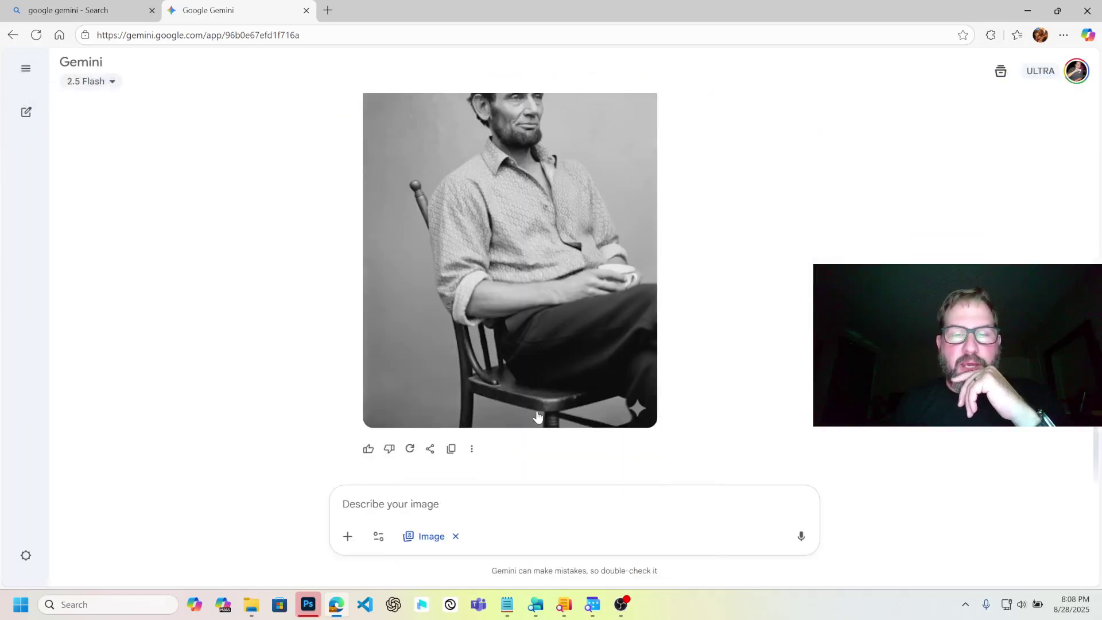
{"action": "left_click", "coordinate": [550, 340]}
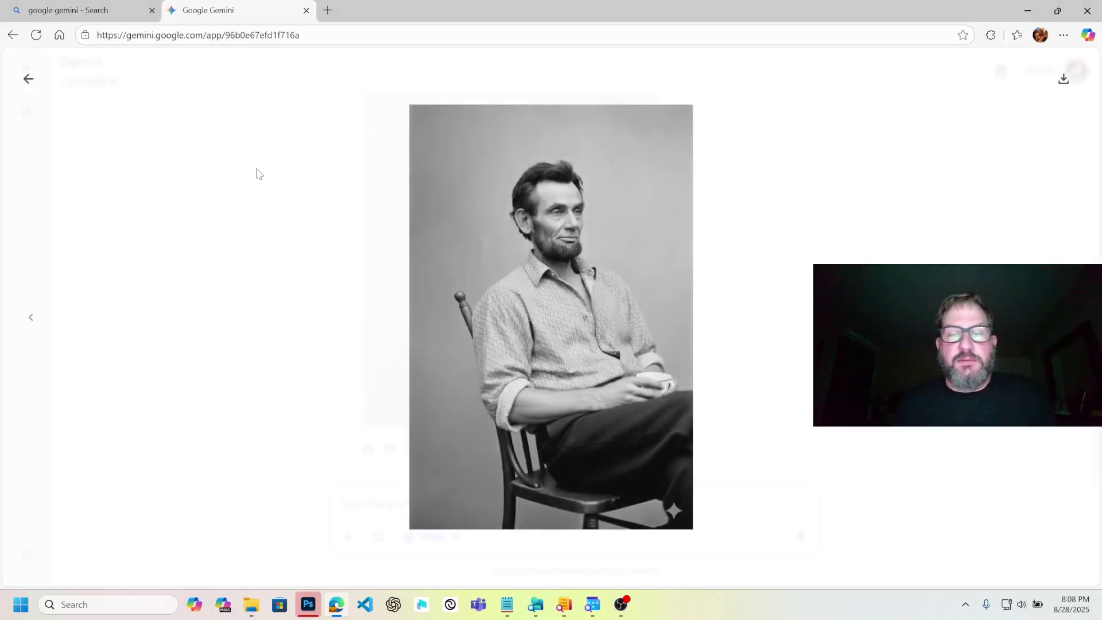
{"action": "left_click", "coordinate": [28, 78]}
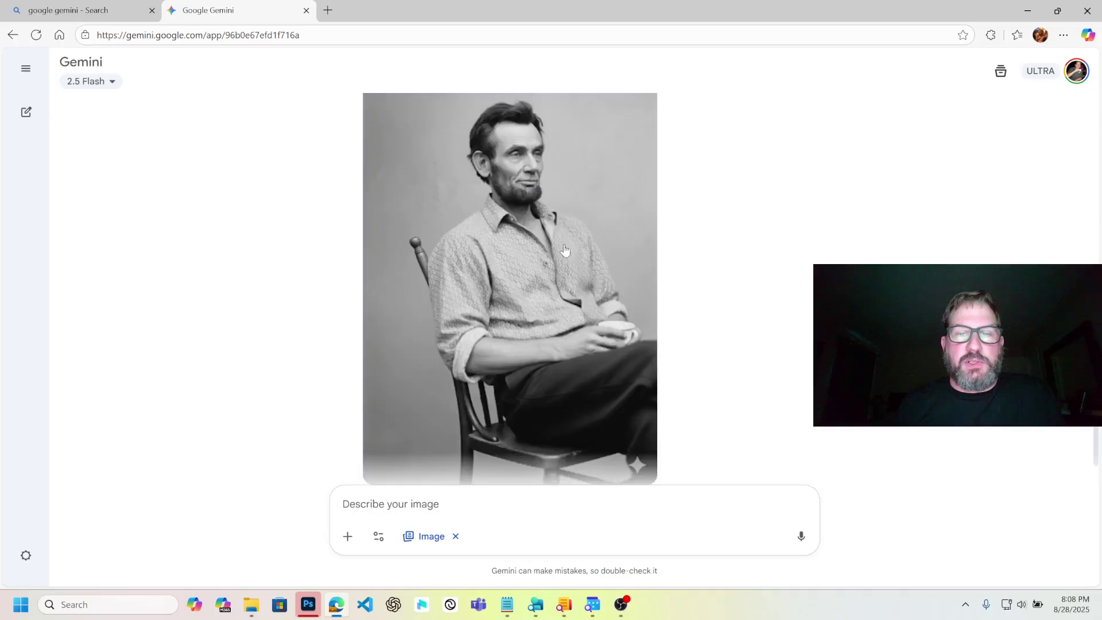
Step: Send "Make him look at the camera" and review the seated-Lincoln result
{"action": "left_click", "coordinate": [465, 510]}
{"action": "type", "text": "Make him look at"}
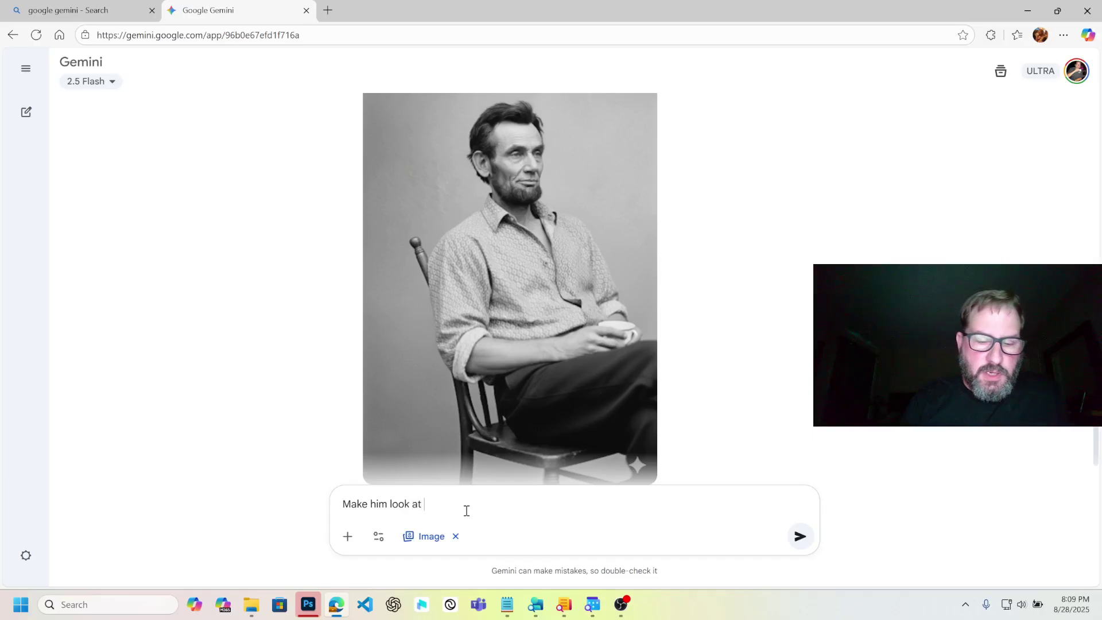
{"action": "type", "text": " the camera"}
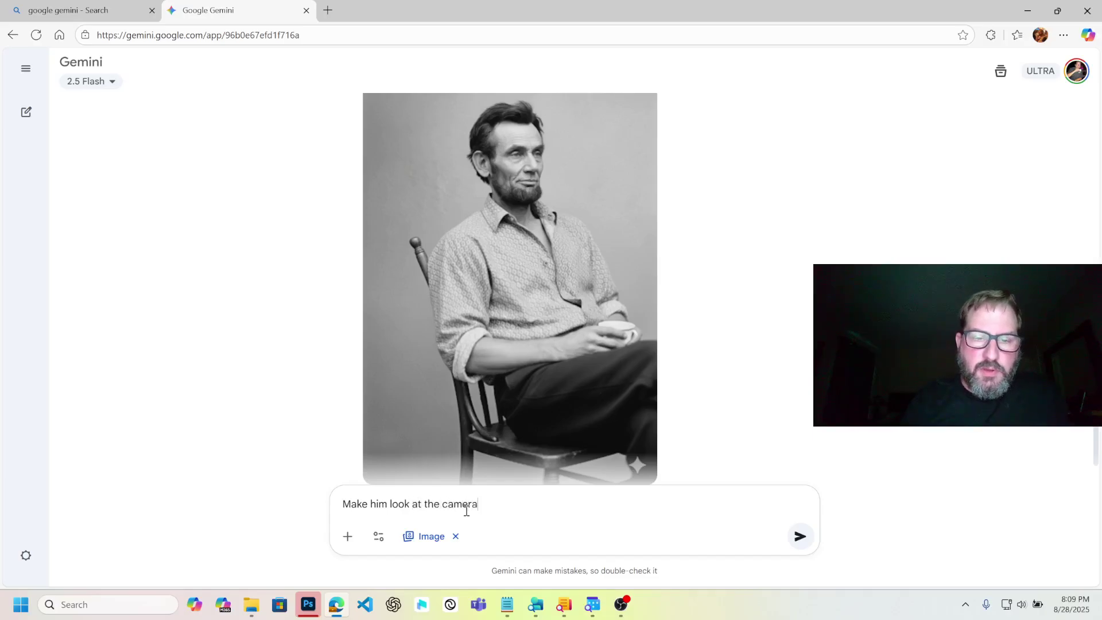
{"action": "key", "text": "Return"}
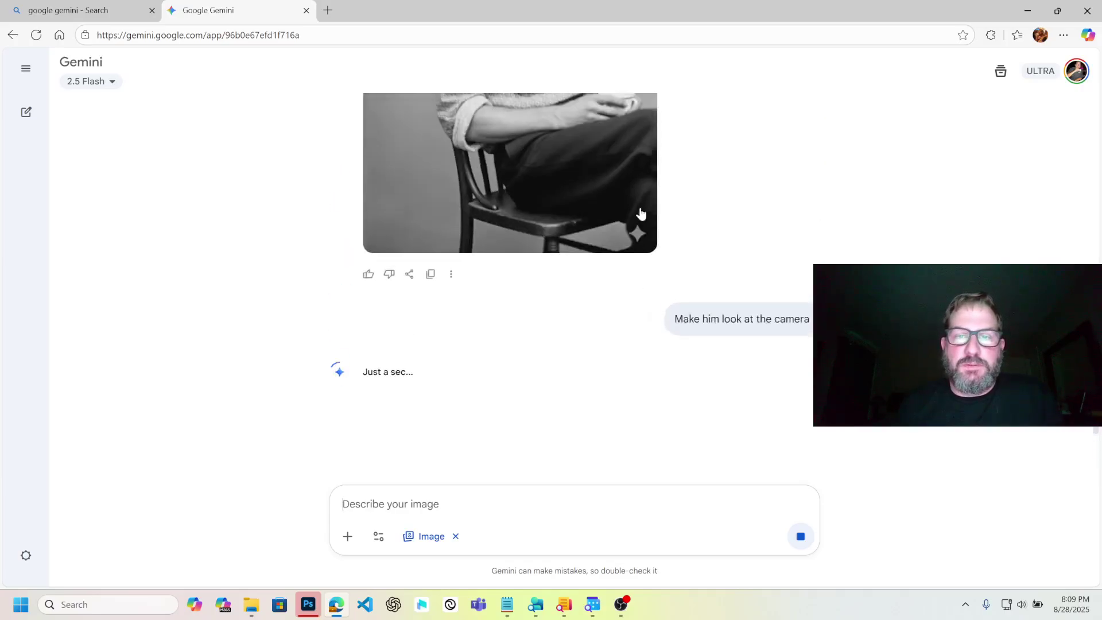
{"action": "scroll", "coordinate": [639, 214], "scroll_direction": "up", "scroll_amount": 6}
{"action": "scroll", "coordinate": [663, 312], "scroll_direction": "down", "scroll_amount": 9}
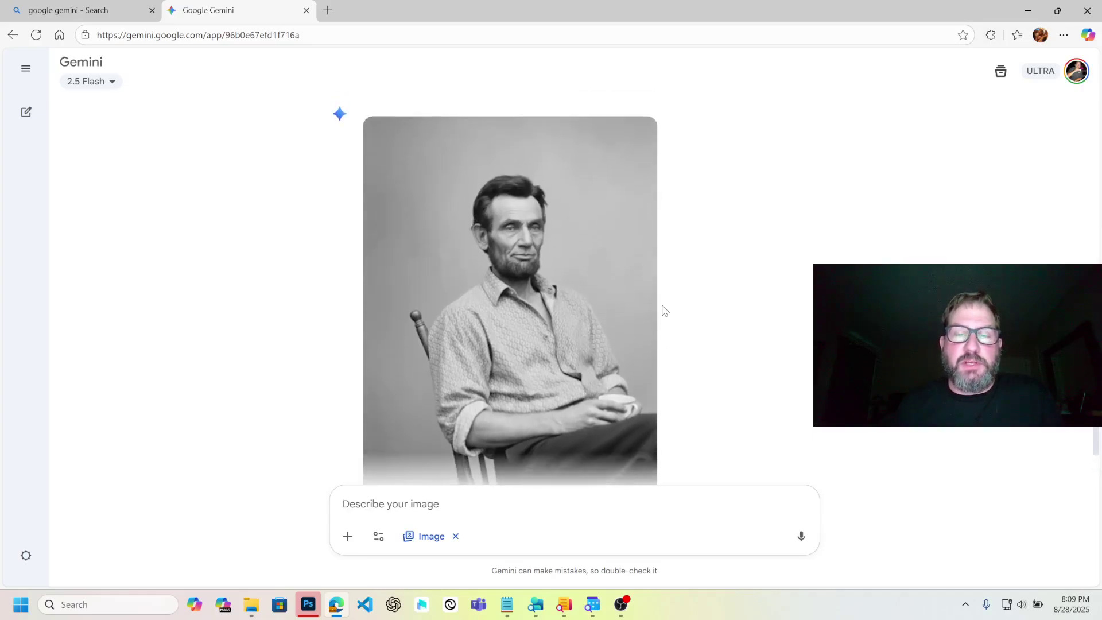
{"action": "scroll", "coordinate": [665, 311], "scroll_direction": "up", "scroll_amount": 2}
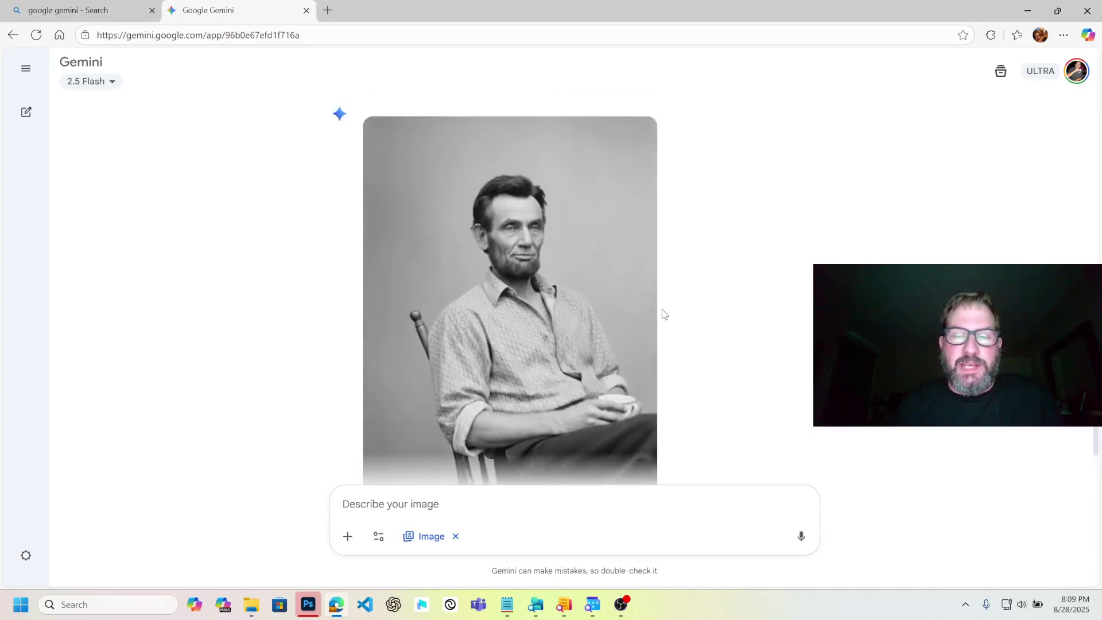
{"action": "scroll", "coordinate": [663, 316], "scroll_direction": "down", "scroll_amount": 2}
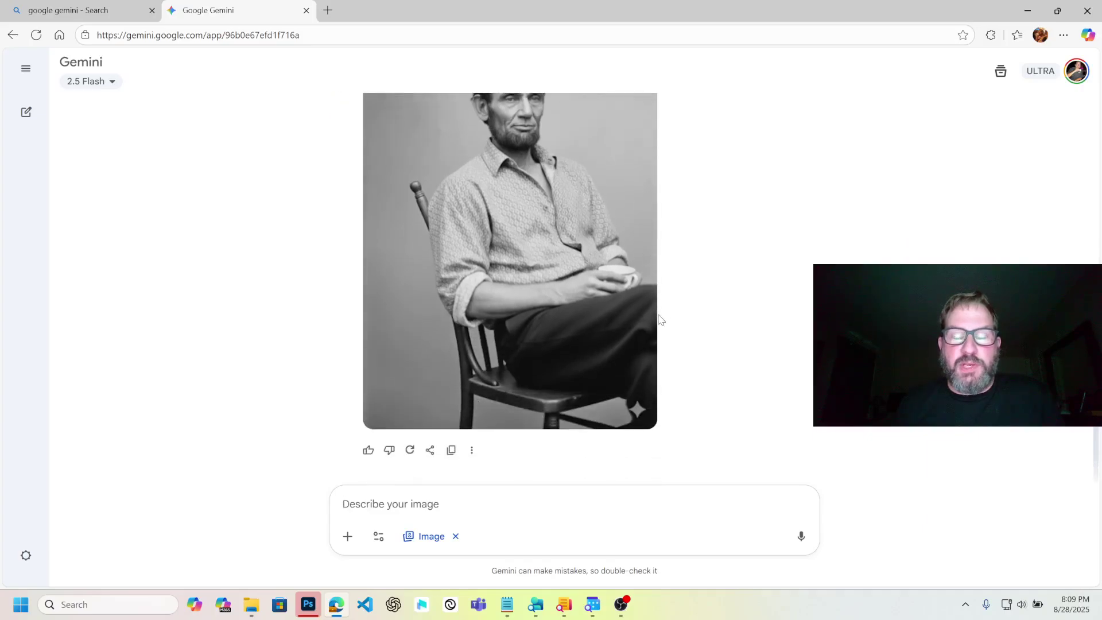
{"action": "scroll", "coordinate": [735, 319], "scroll_direction": "up", "scroll_amount": 2}
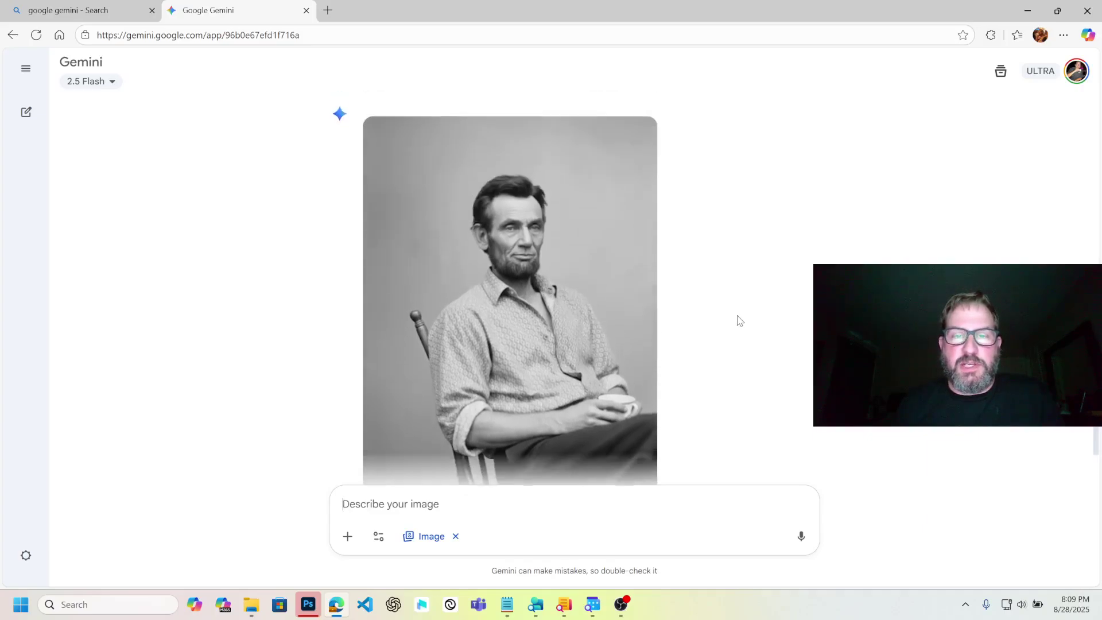
{"action": "scroll", "coordinate": [736, 319], "scroll_direction": "down", "scroll_amount": 2}
{"action": "scroll", "coordinate": [732, 320], "scroll_direction": "up", "scroll_amount": 3}
{"action": "scroll", "coordinate": [497, 312], "scroll_direction": "up", "scroll_amount": 12}
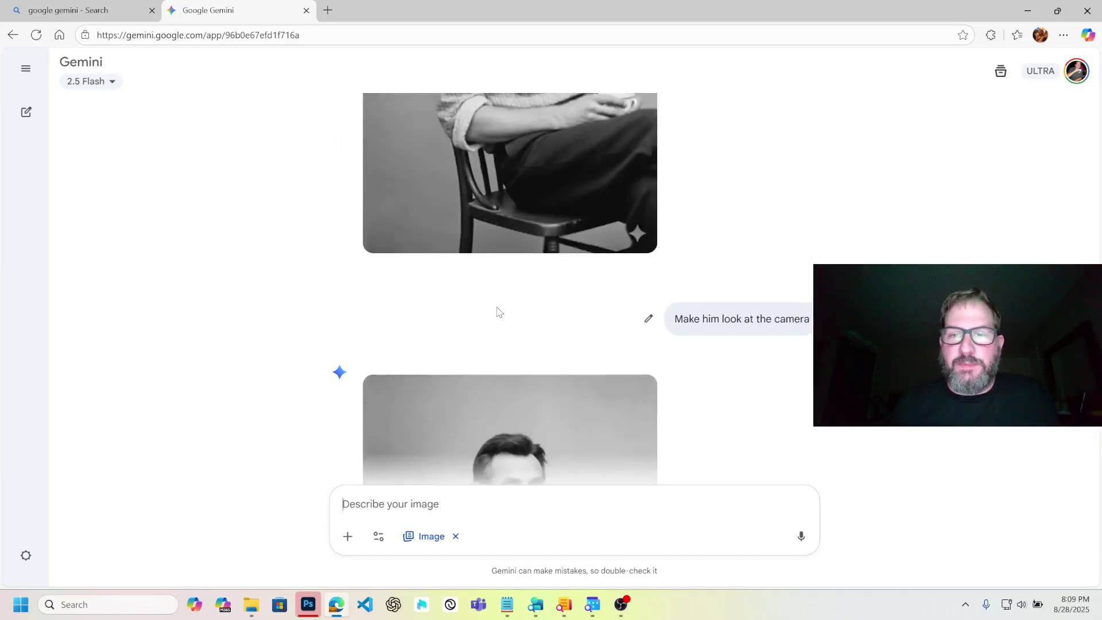
{"action": "scroll", "coordinate": [497, 313], "scroll_direction": "down", "scroll_amount": 5}
{"action": "scroll", "coordinate": [496, 312], "scroll_direction": "down", "scroll_amount": 7}
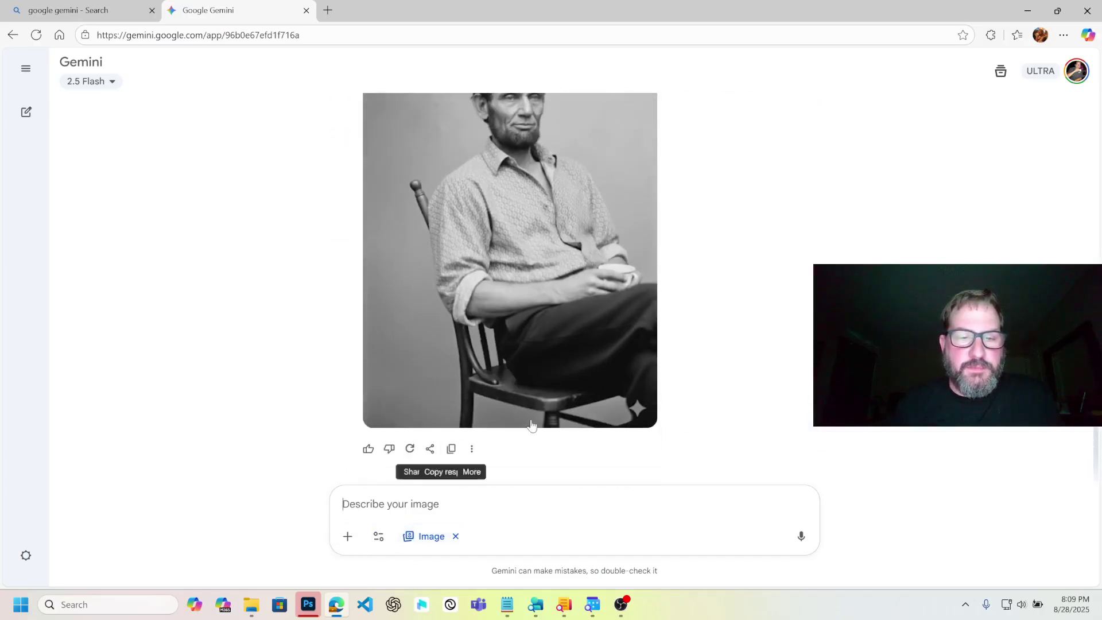
Step: Send "Colorize this image. It should look like it was shot on an iphone" and review the result
{"action": "type", "text": "Col"}
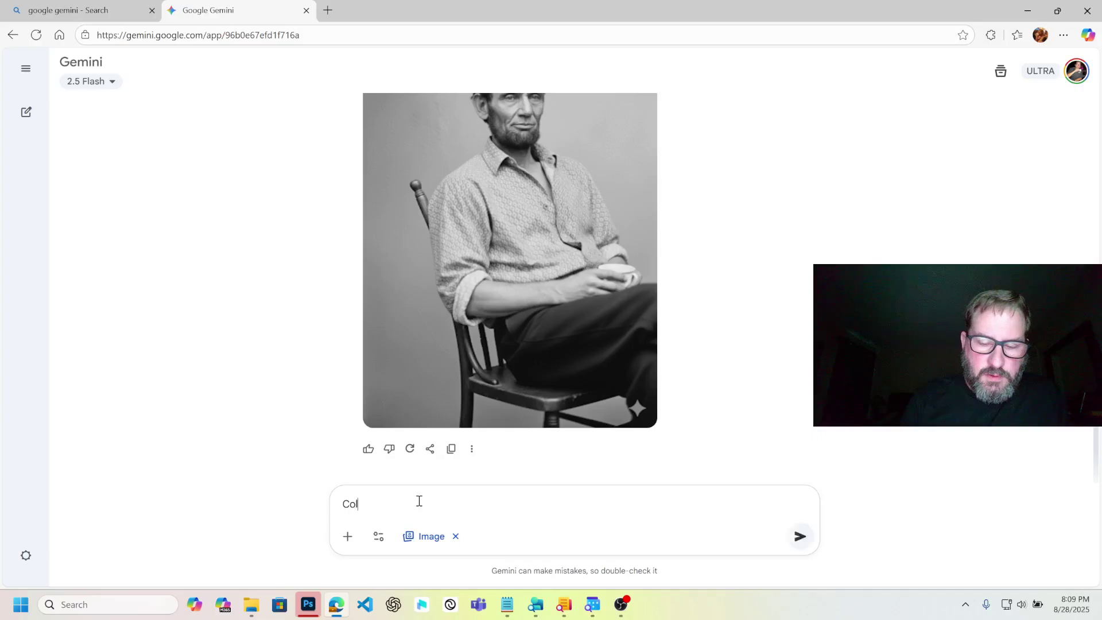
{"action": "type", "text": "orize this image"}
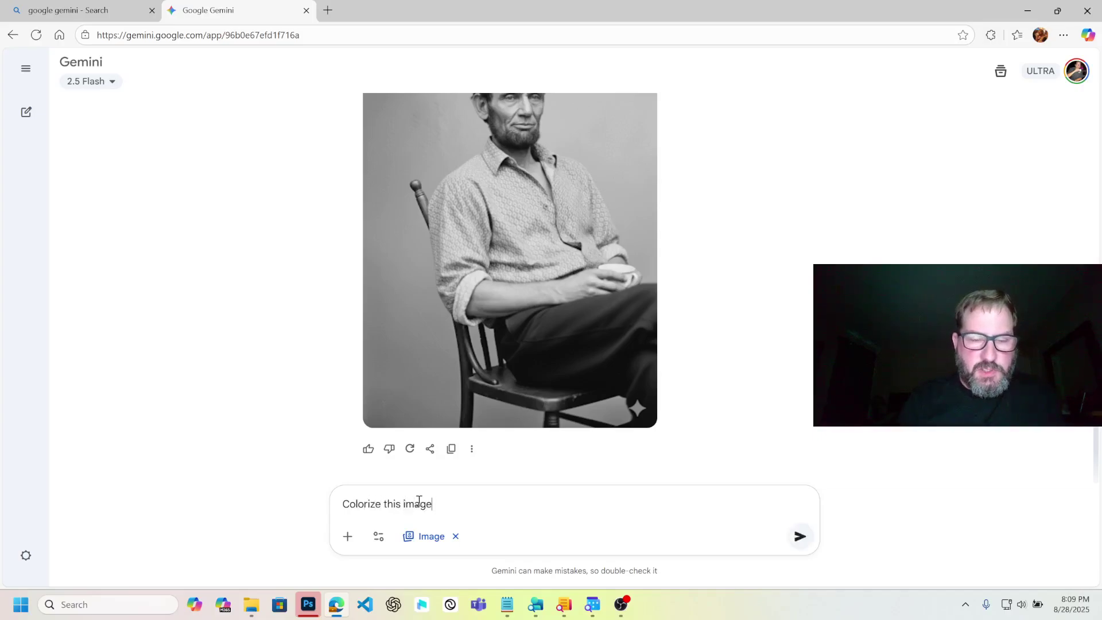
{"action": "type", "text": ". "}
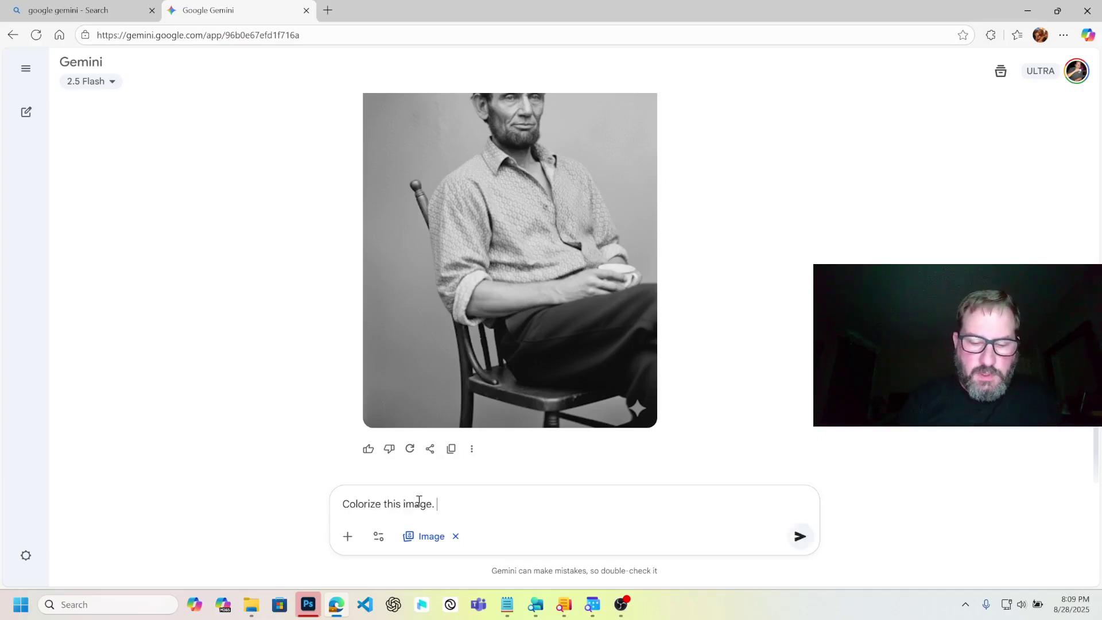
{"action": "type", "text": "It should look like "}
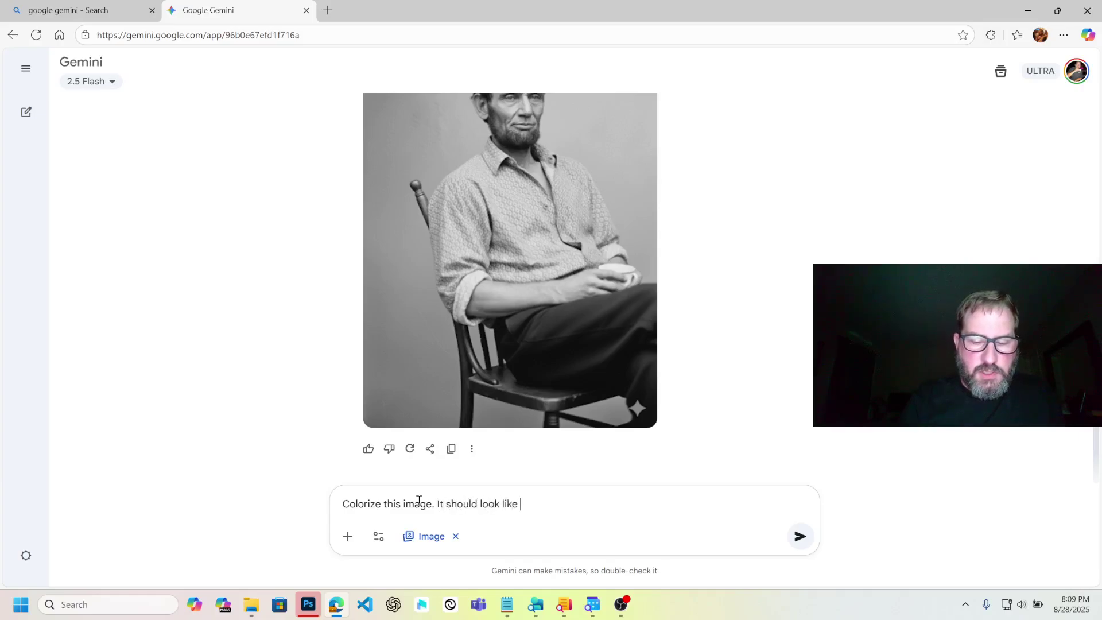
{"action": "type", "text": "it was shot on "}
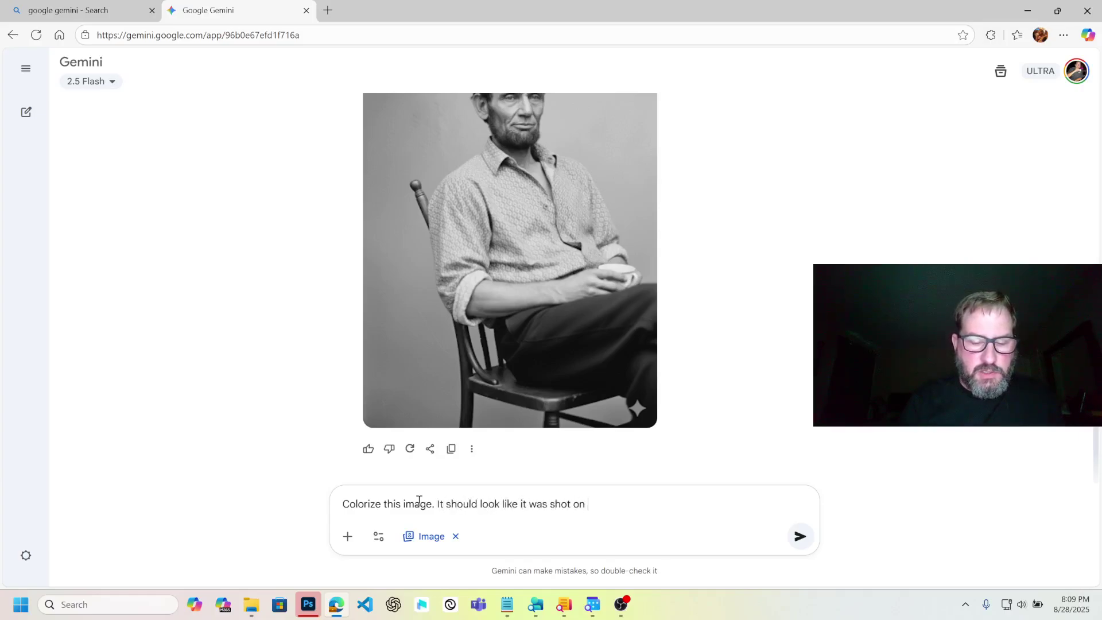
{"action": "type", "text": "an iphone."}
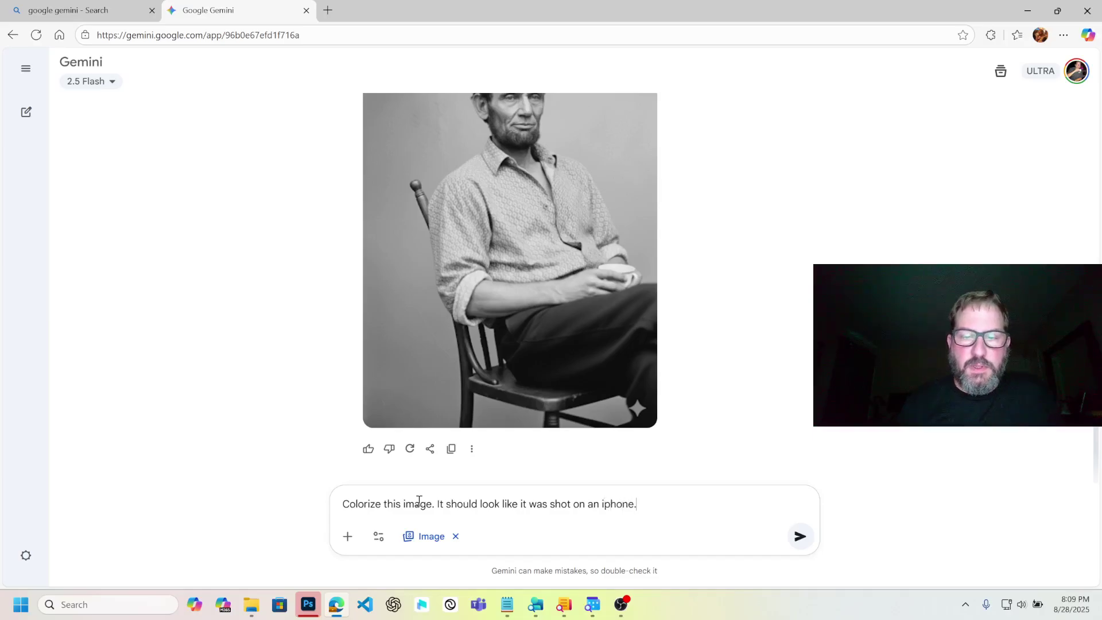
{"action": "left_click", "coordinate": [800, 537]}
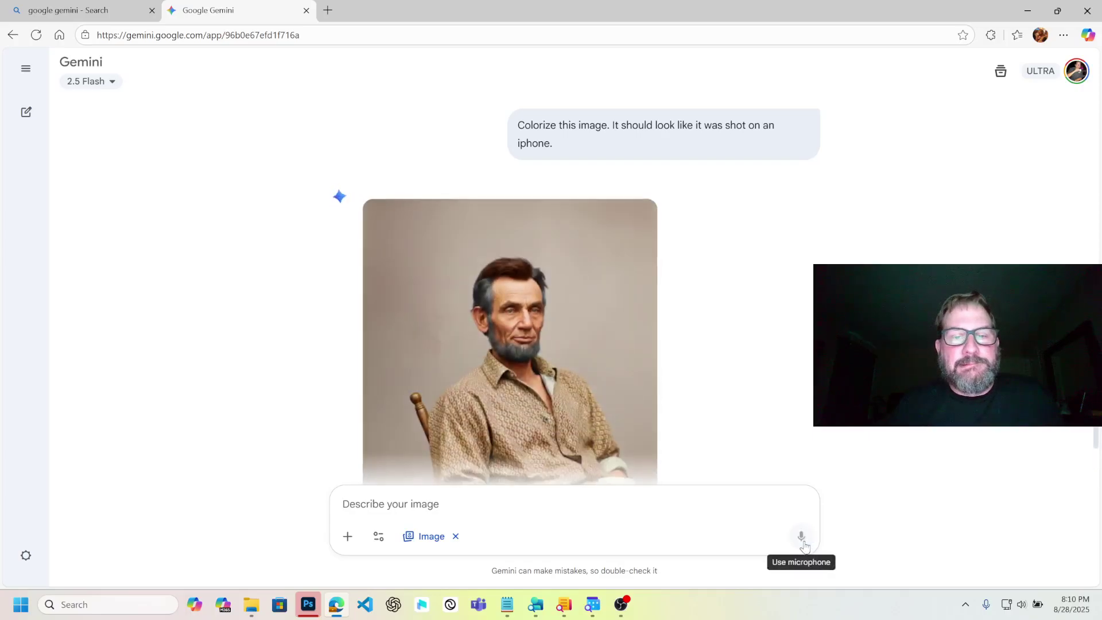
{"action": "scroll", "coordinate": [956, 528], "scroll_direction": "down", "scroll_amount": 3}
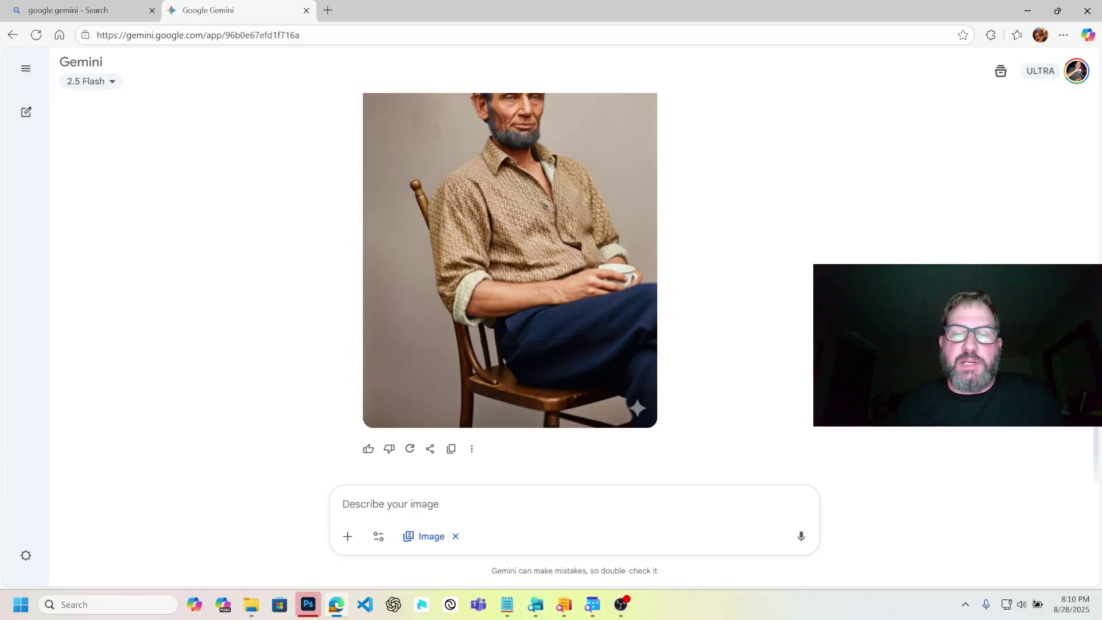
{"action": "scroll", "coordinate": [701, 330], "scroll_direction": "up", "scroll_amount": 2}
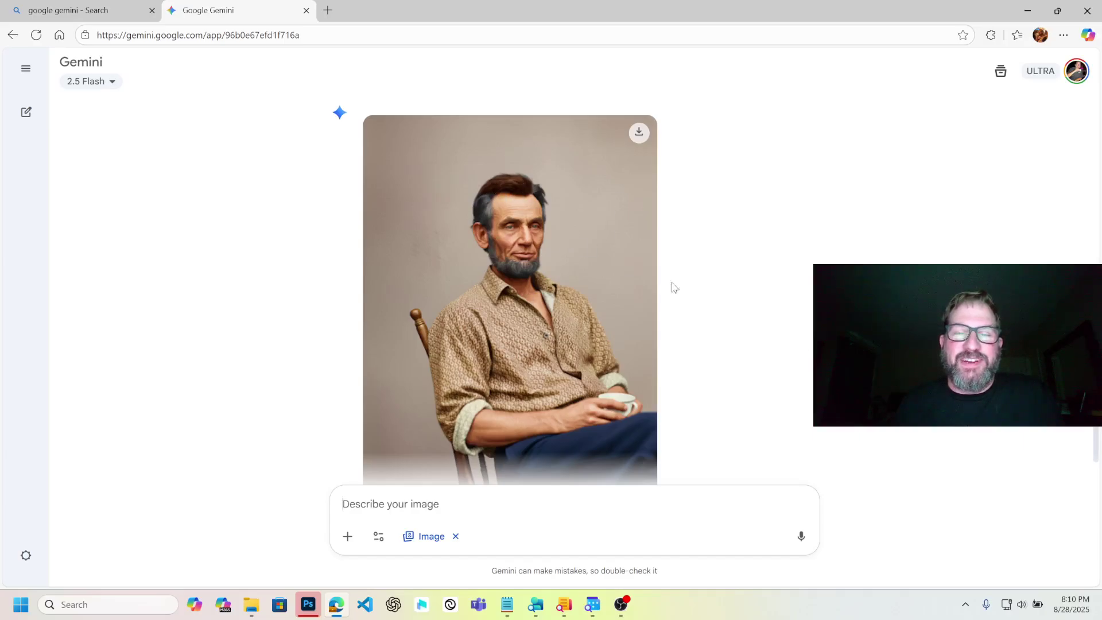
{"action": "scroll", "coordinate": [777, 339], "scroll_direction": "down", "scroll_amount": 2}
{"action": "scroll", "coordinate": [777, 340], "scroll_direction": "up", "scroll_amount": 10}
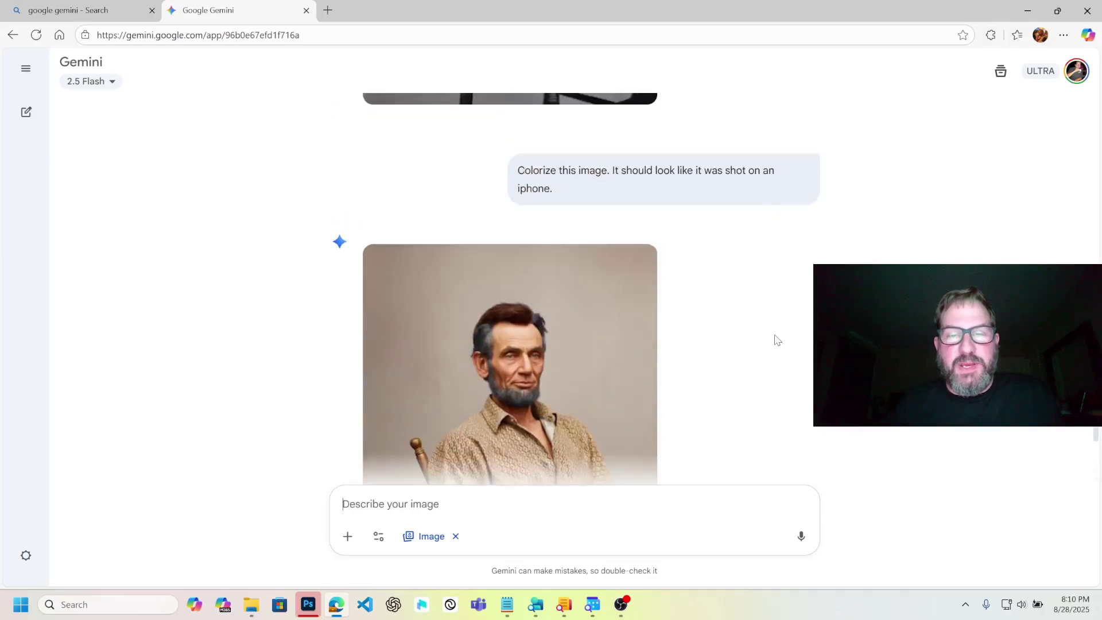
{"action": "scroll", "coordinate": [776, 319], "scroll_direction": "down", "scroll_amount": 10}
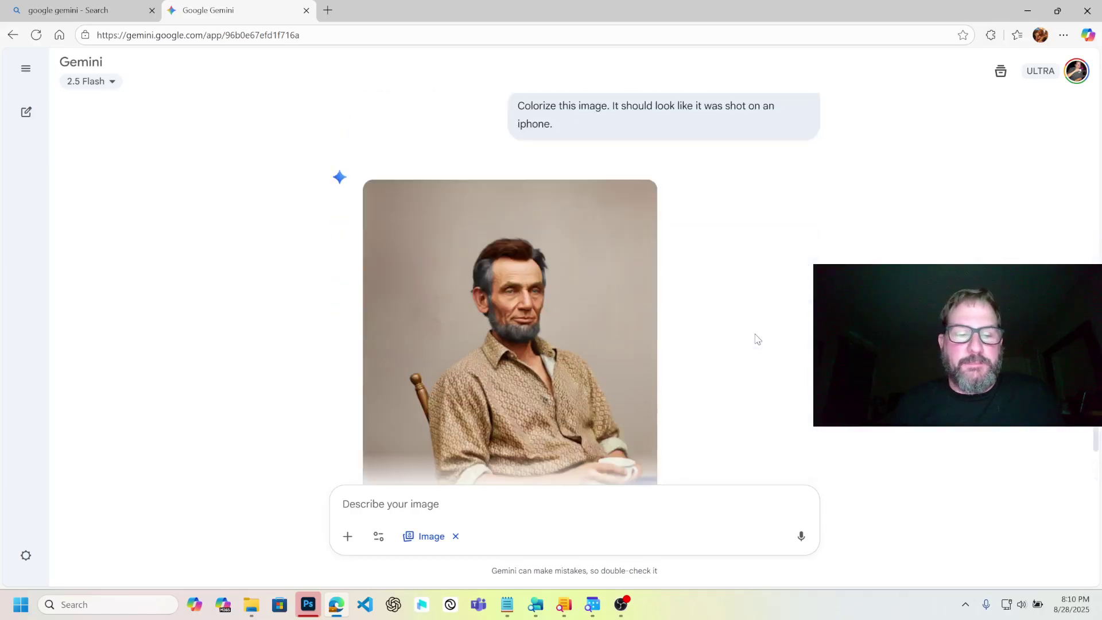
Step: Attach the Abe_source and brad_pitt photos and send 'Pose Brad Pitt like Abe Lincoln'
{"action": "left_click", "coordinate": [346, 537]}
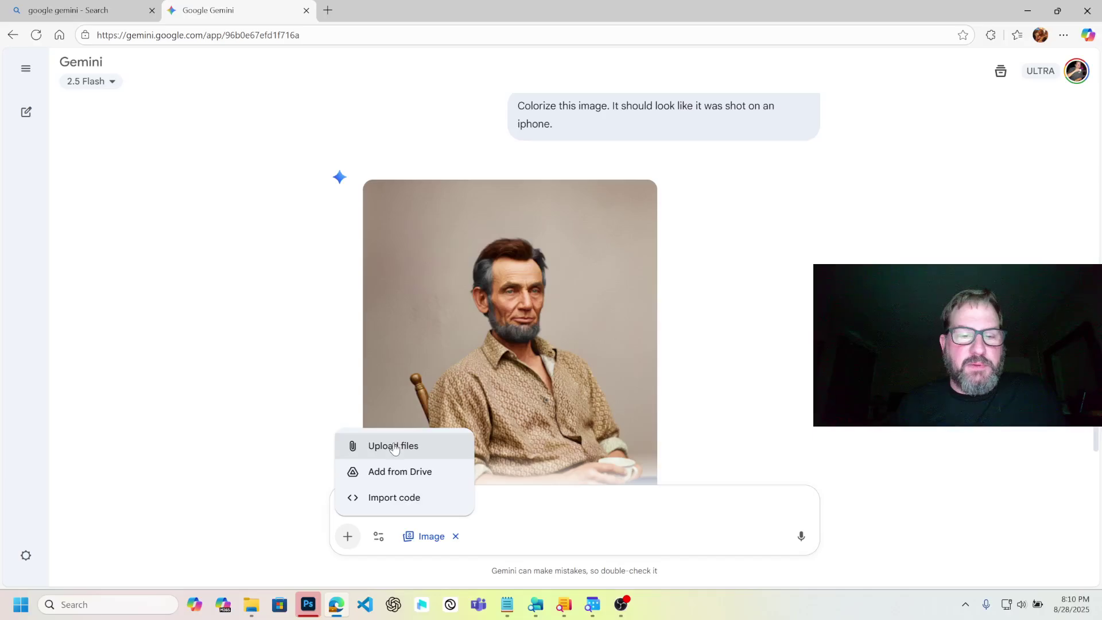
{"action": "left_click", "coordinate": [358, 446]}
{"action": "left_click", "coordinate": [151, 109]}
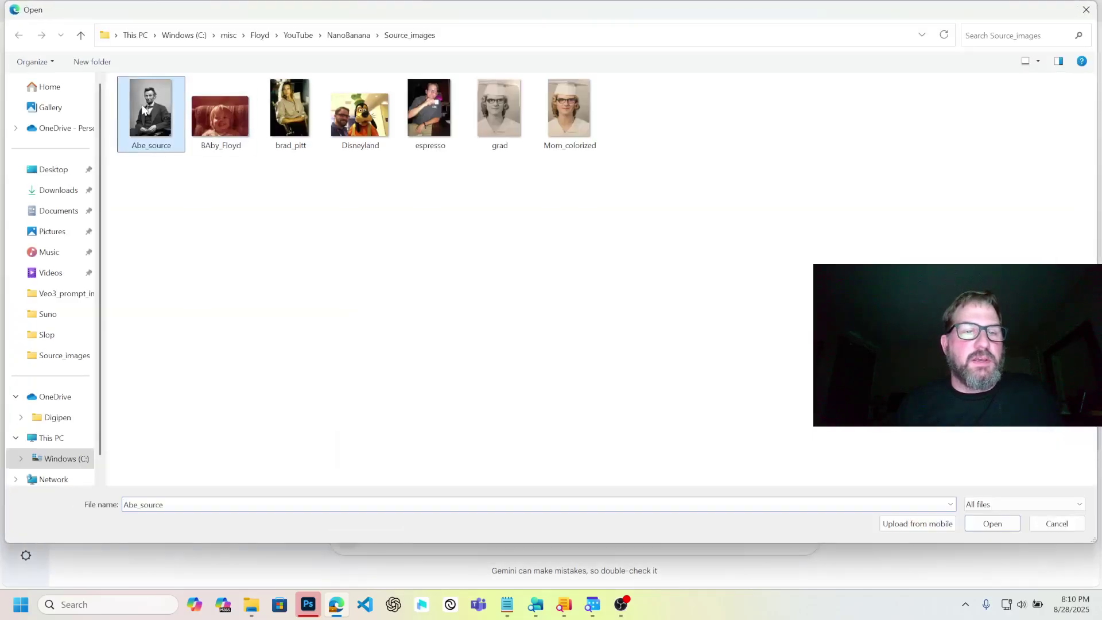
{"action": "left_click", "coordinate": [290, 109], "text": "ctrl"}
{"action": "left_click", "coordinate": [988, 523]}
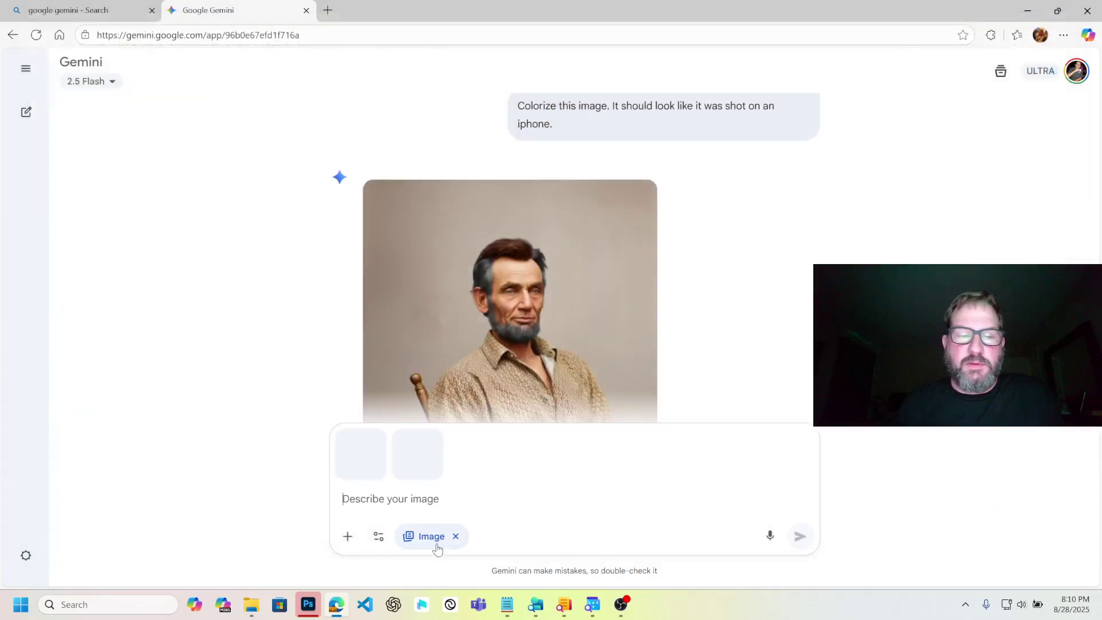
{"action": "type", "text": "Pos"}
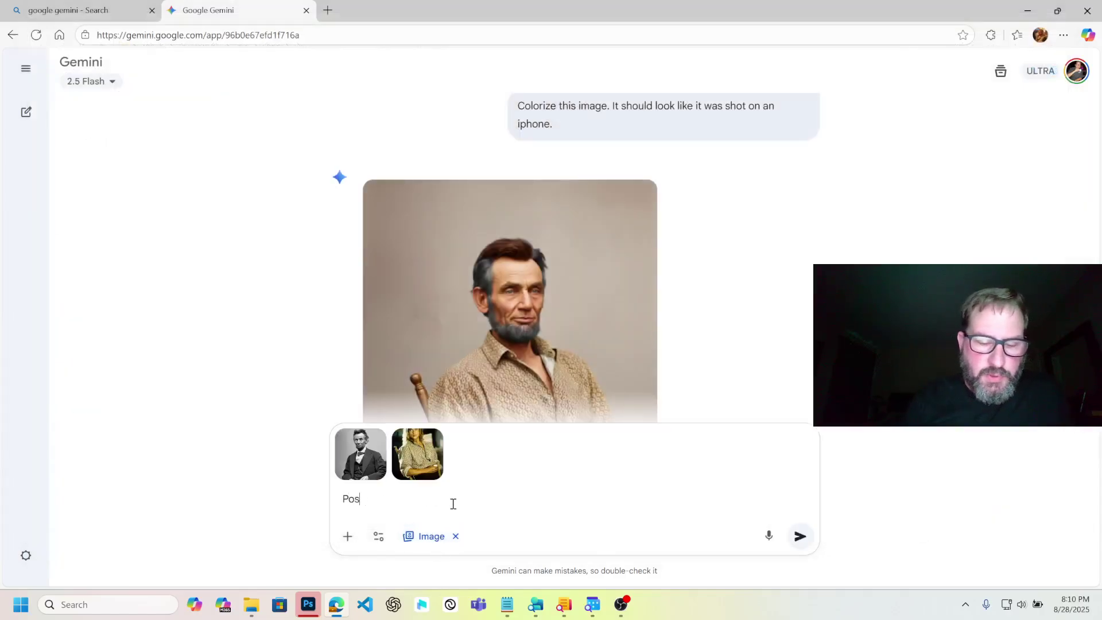
{"action": "type", "text": "e Brad Pitt "}
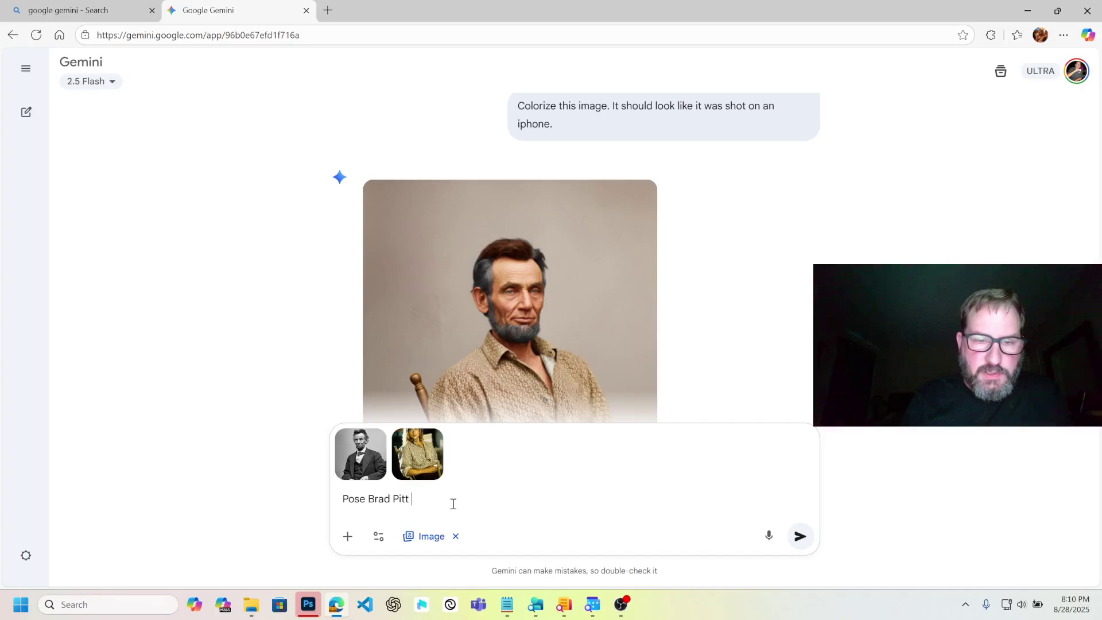
{"action": "type", "text": "like Abe Lincoln"}
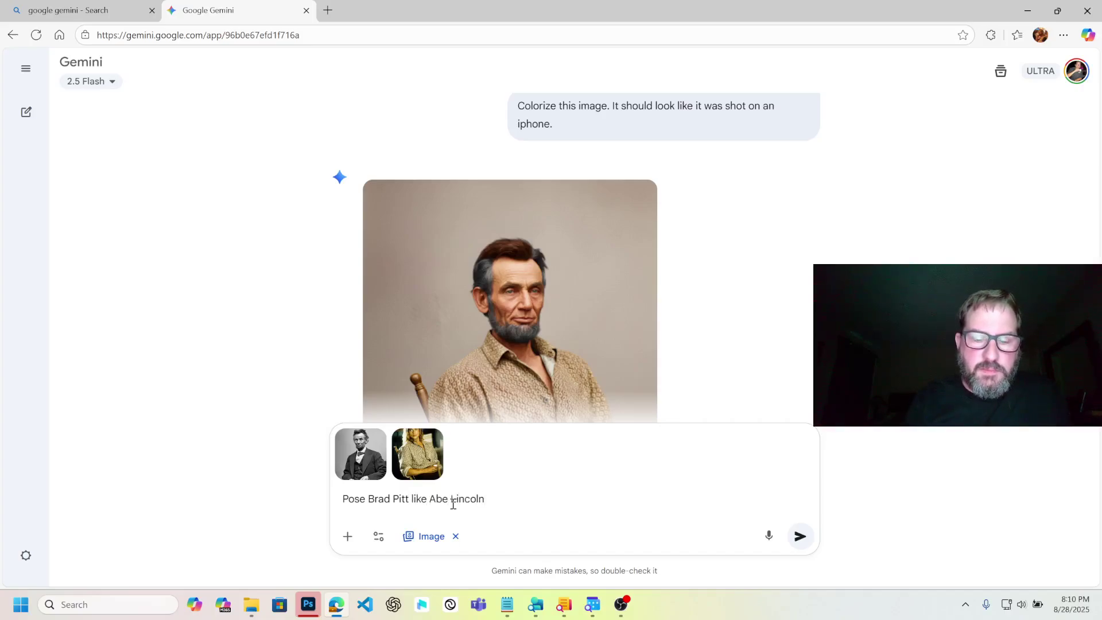
{"action": "key", "text": "Return"}
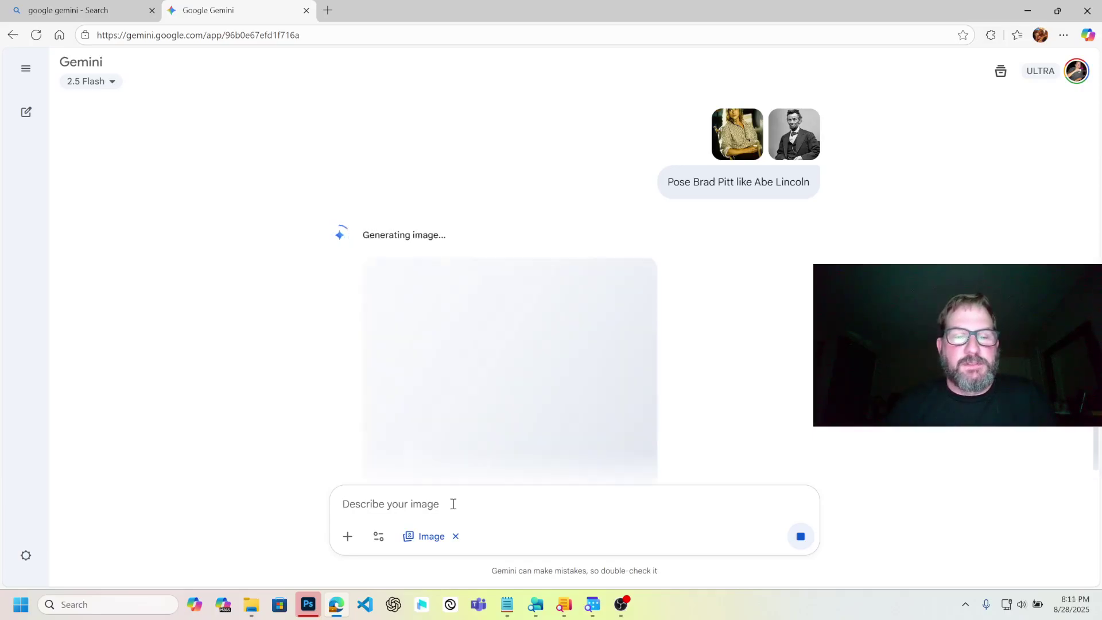
Step: Review the black-and-white seated result and preview the Abe reference image full size
{"action": "scroll", "coordinate": [565, 282], "scroll_direction": "down", "scroll_amount": 3}
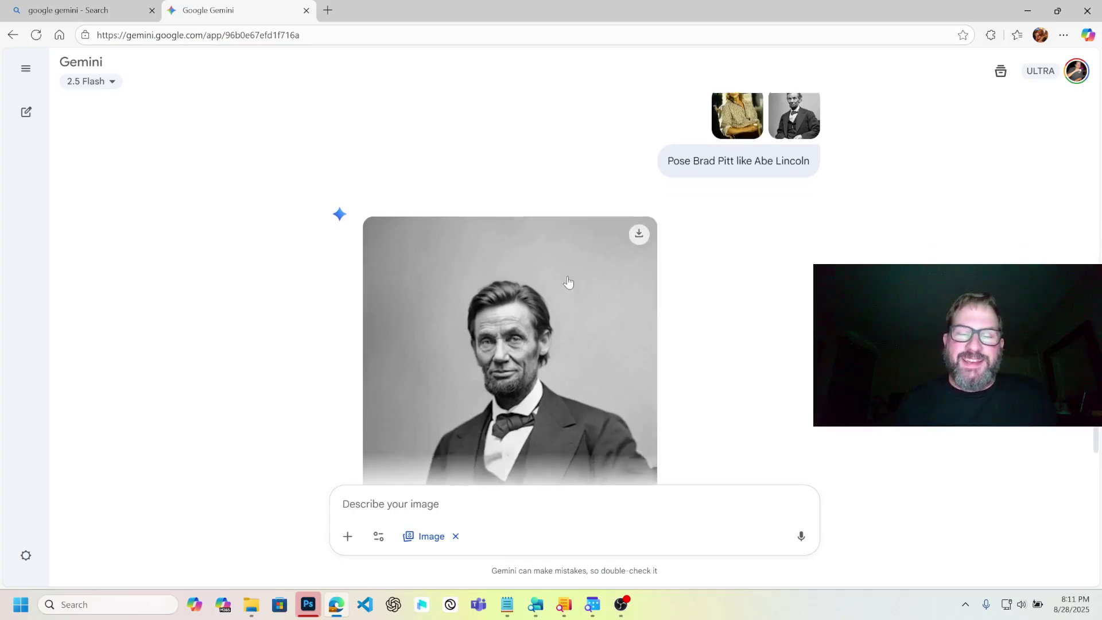
{"action": "scroll", "coordinate": [559, 281], "scroll_direction": "up", "scroll_amount": 4}
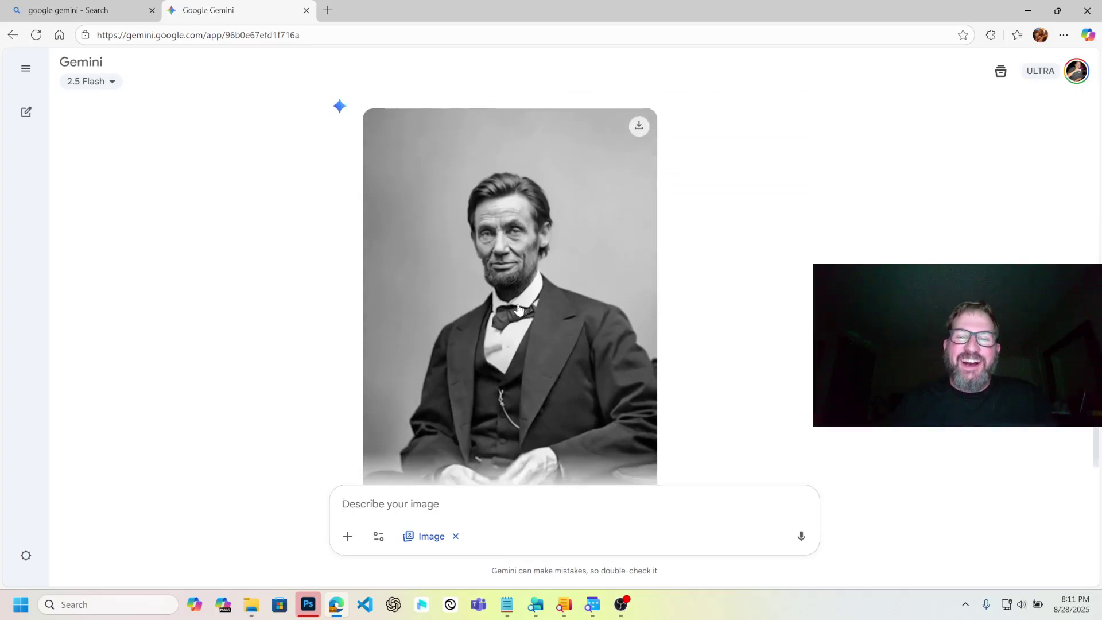
{"action": "scroll", "coordinate": [551, 290], "scroll_direction": "down", "scroll_amount": 1}
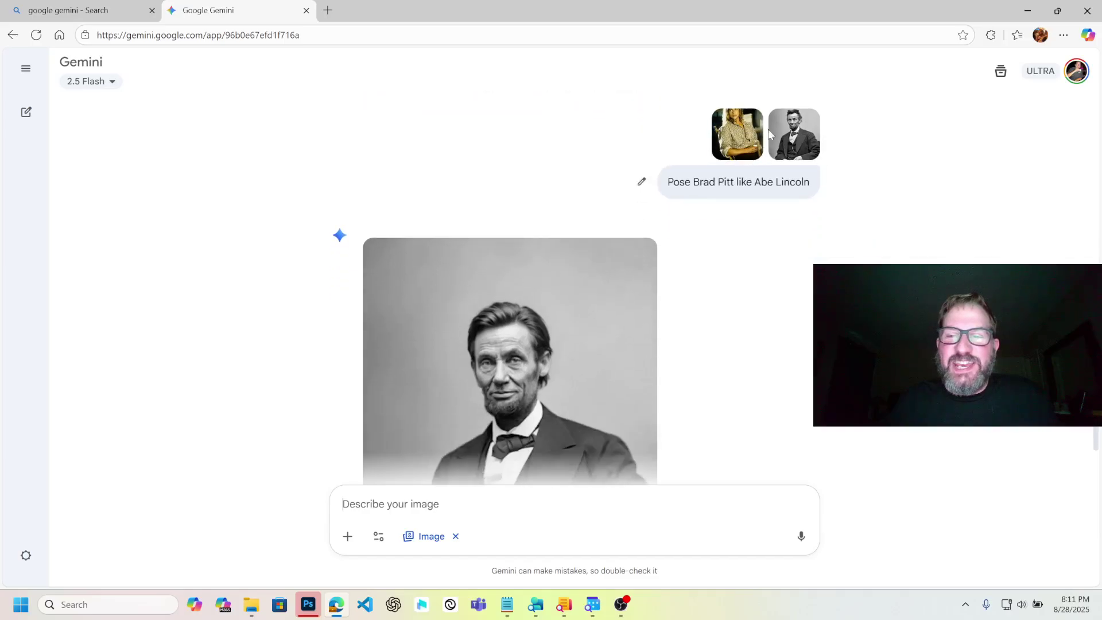
{"action": "left_click", "coordinate": [785, 140]}
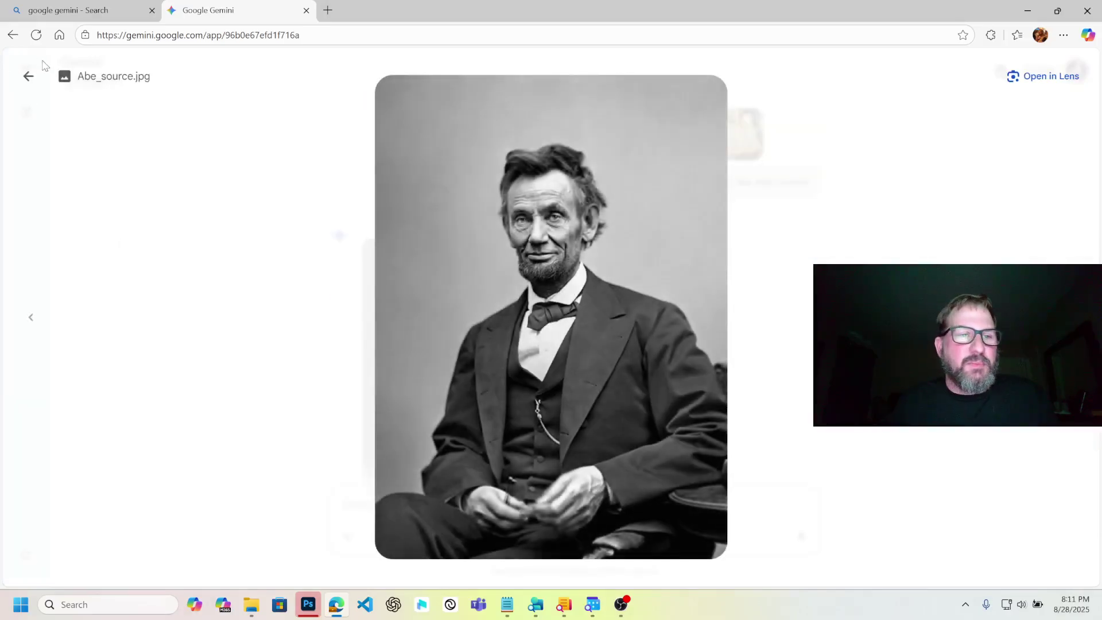
{"action": "left_click", "coordinate": [28, 76]}
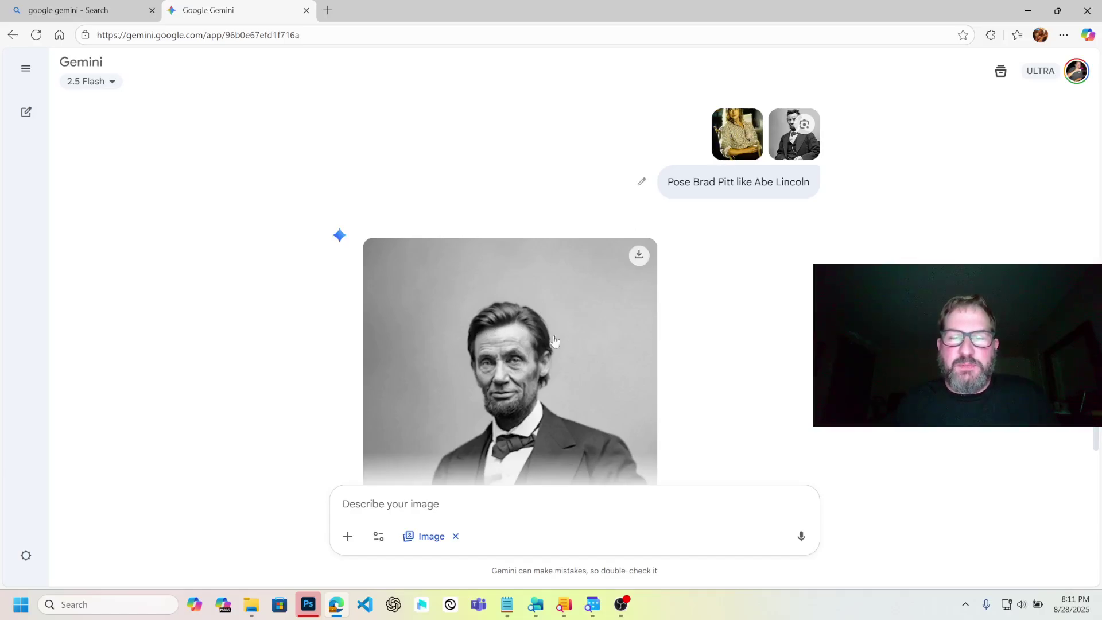
{"action": "scroll", "coordinate": [539, 362], "scroll_direction": "down", "scroll_amount": 5}
{"action": "scroll", "coordinate": [551, 355], "scroll_direction": "up", "scroll_amount": 6}
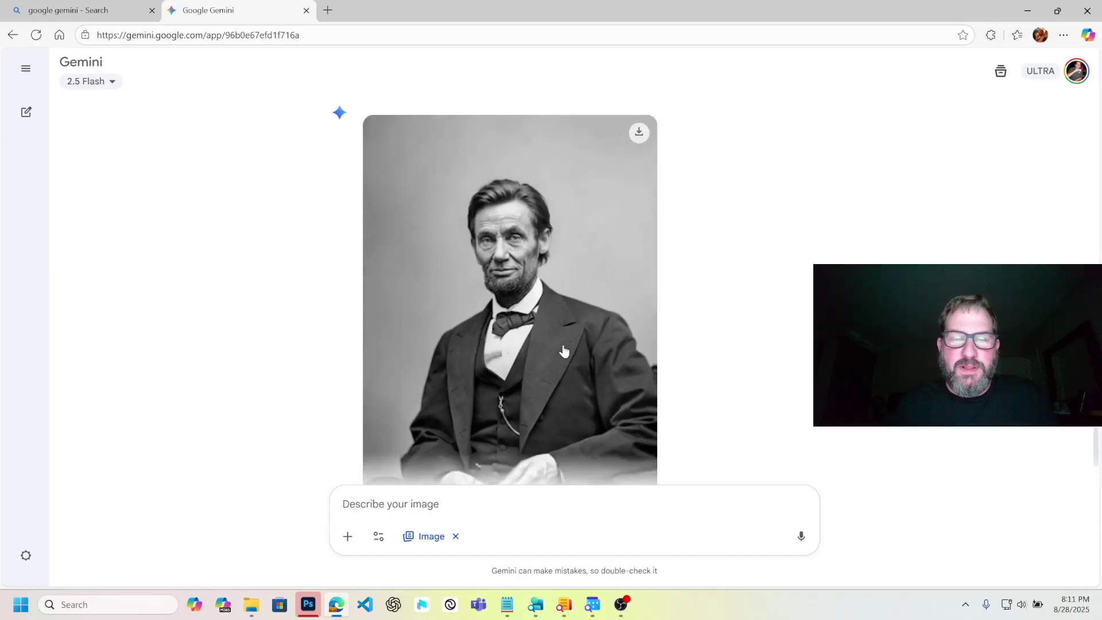
{"action": "scroll", "coordinate": [561, 351], "scroll_direction": "down", "scroll_amount": 3}
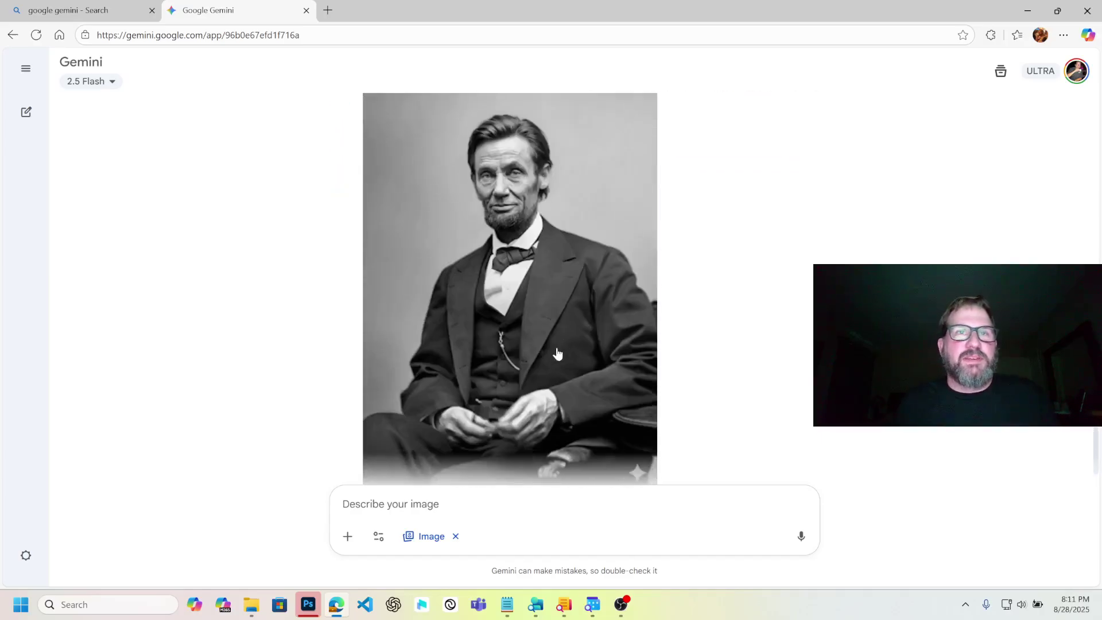
Step: Attach brad_pitt and Abe_source and send a prompt to pose Lincoln like Brad Pitt and colorize him
{"action": "left_click", "coordinate": [347, 535]}
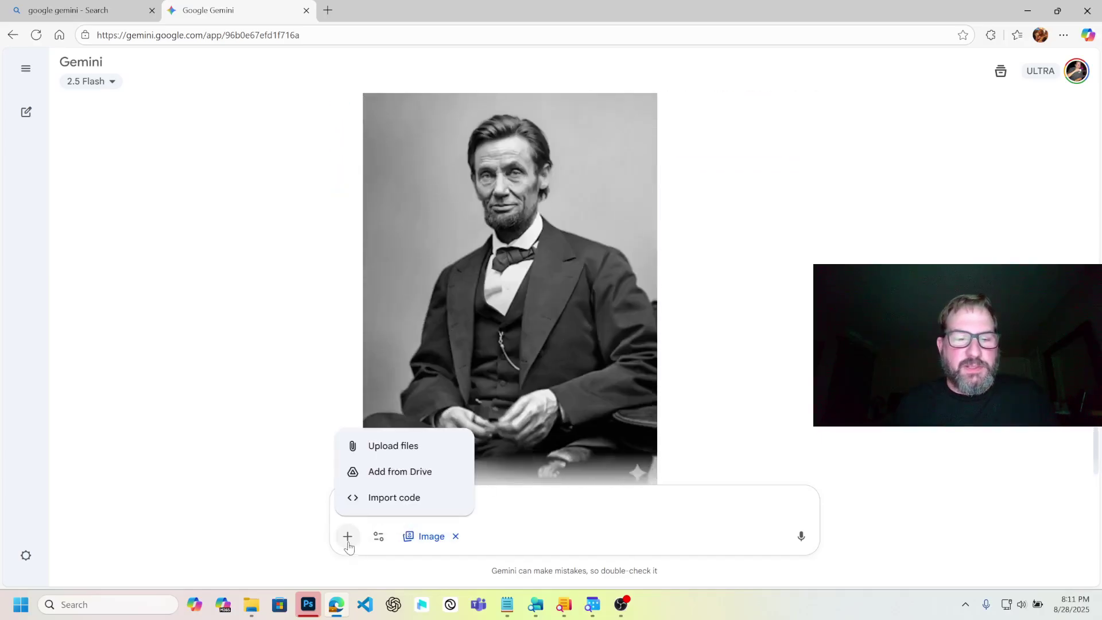
{"action": "left_click", "coordinate": [386, 448]}
{"action": "left_click", "coordinate": [290, 112]}
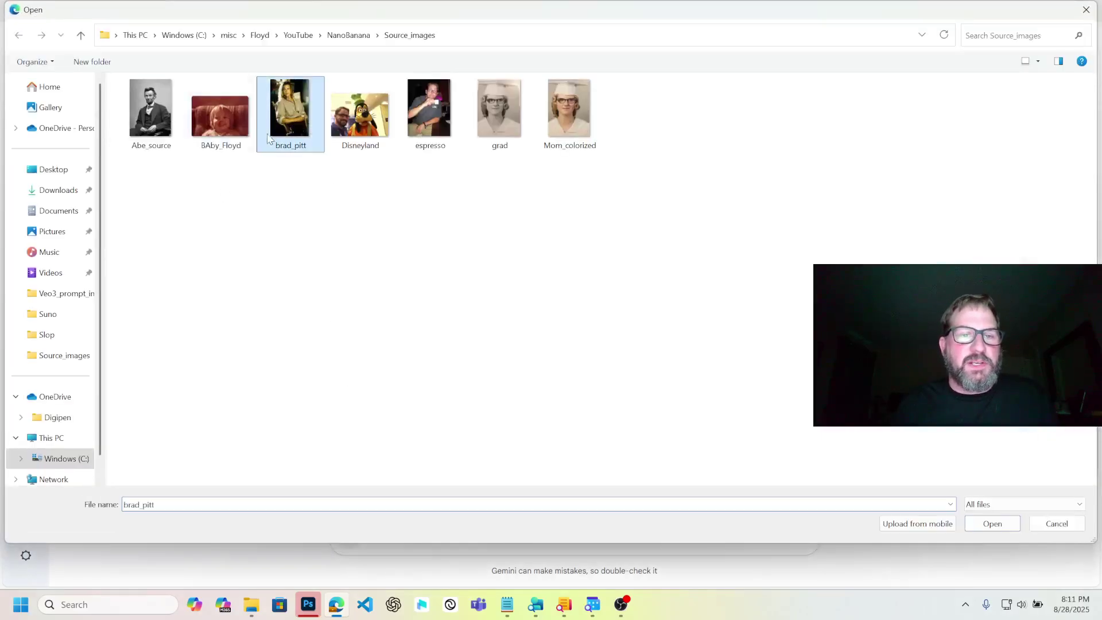
{"action": "left_click", "coordinate": [150, 112], "text": "ctrl"}
{"action": "left_click", "coordinate": [992, 523]}
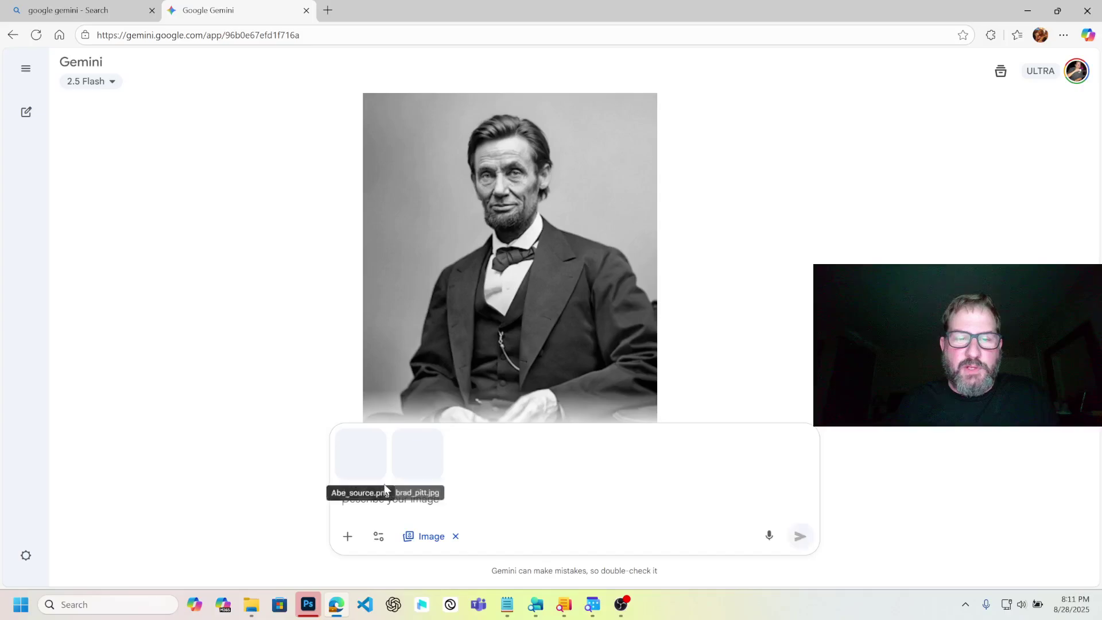
{"action": "type", "text": "Pose Abe Lin"}
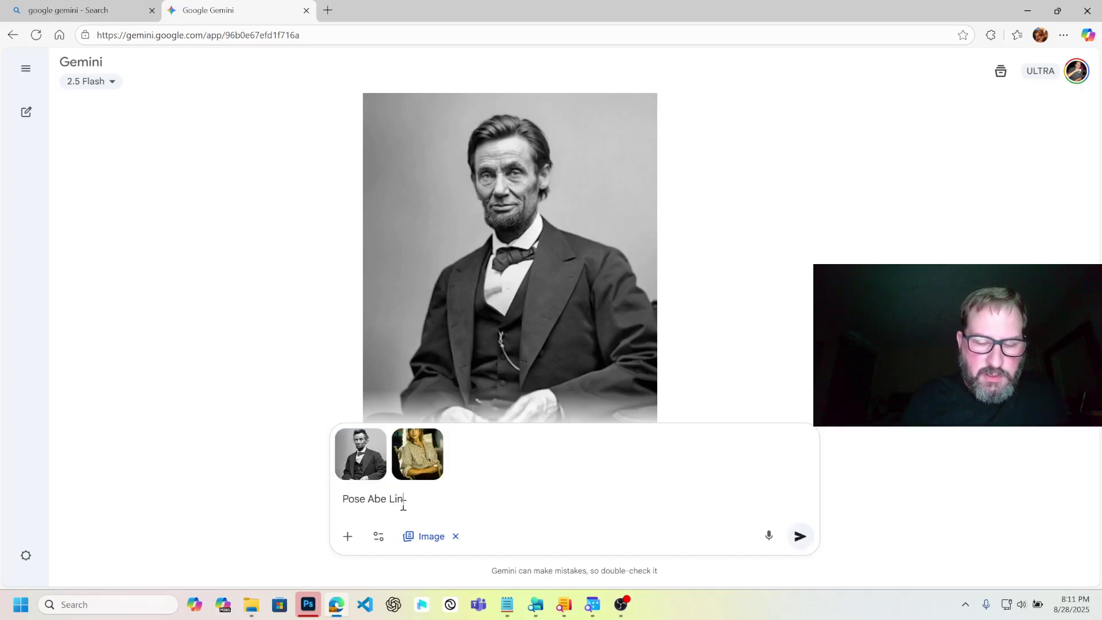
{"action": "type", "text": "coln"}
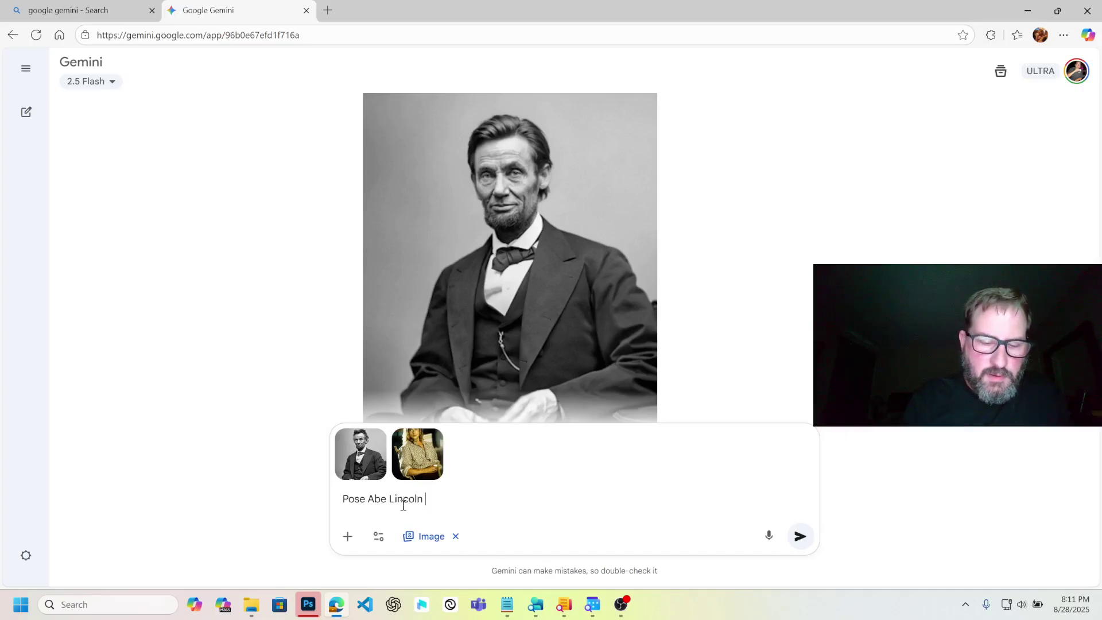
{"action": "type", "text": " exactly like"}
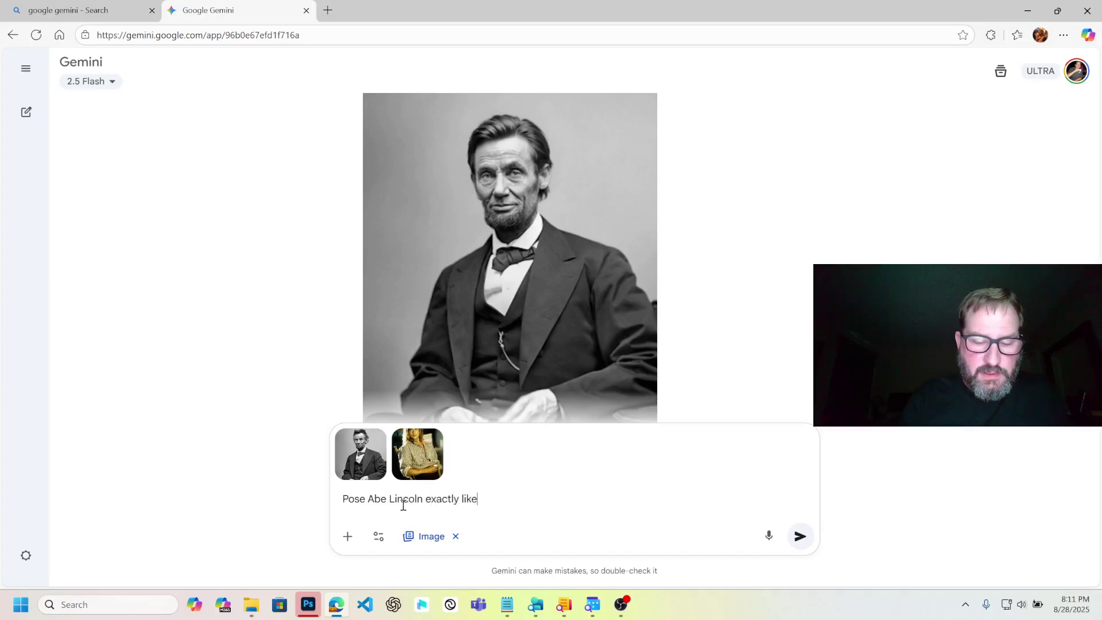
{"action": "type", "text": " Brad P"}
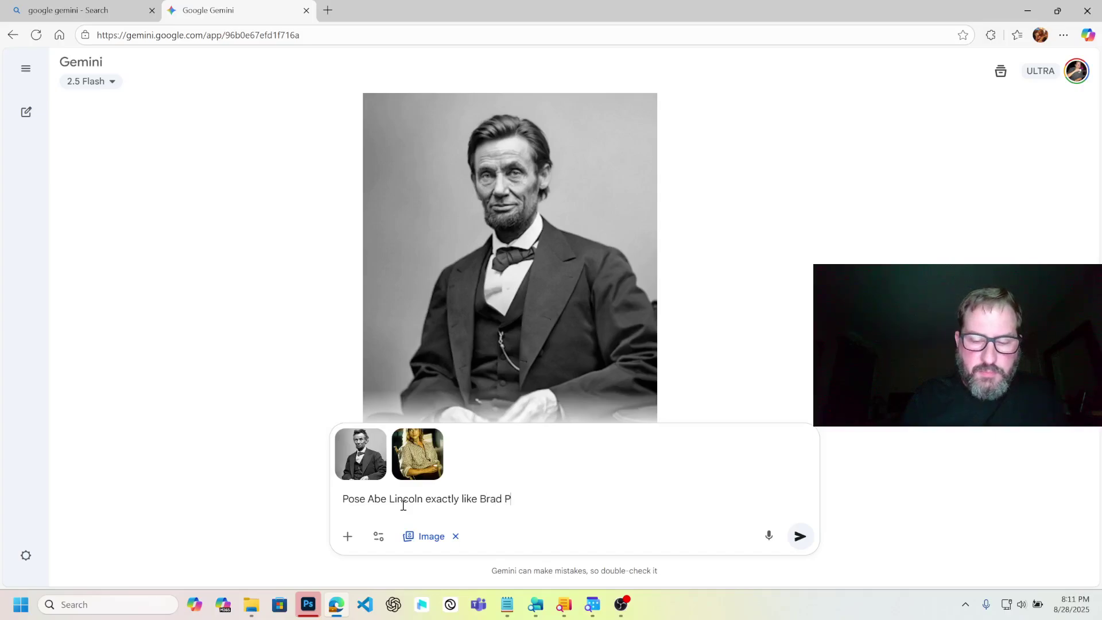
{"action": "type", "text": "itt is pos"}
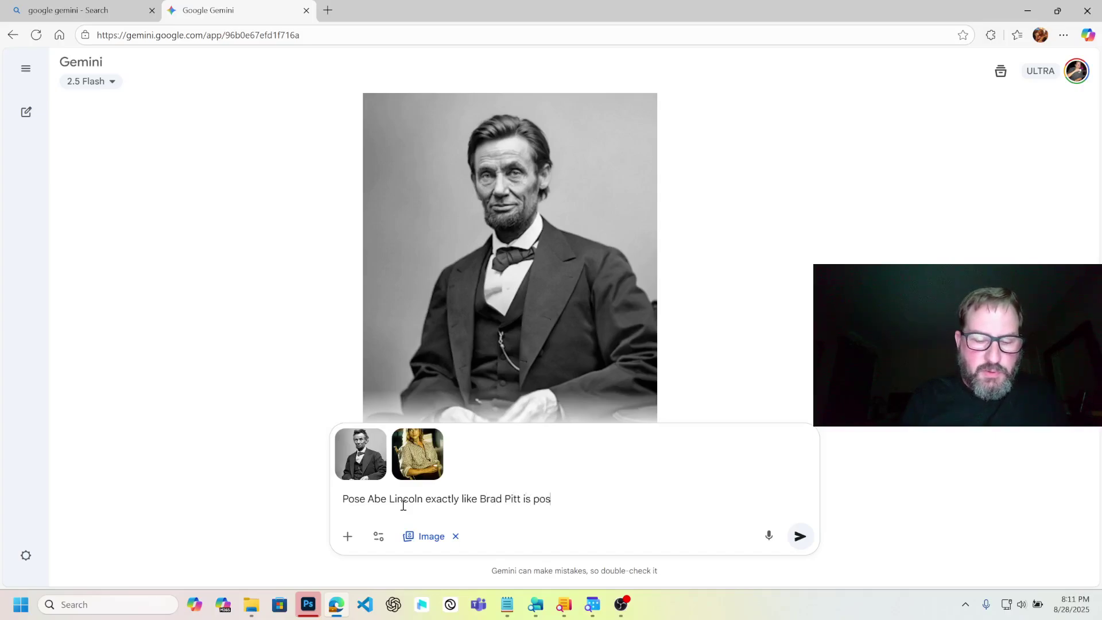
{"action": "type", "text": "ed and color"}
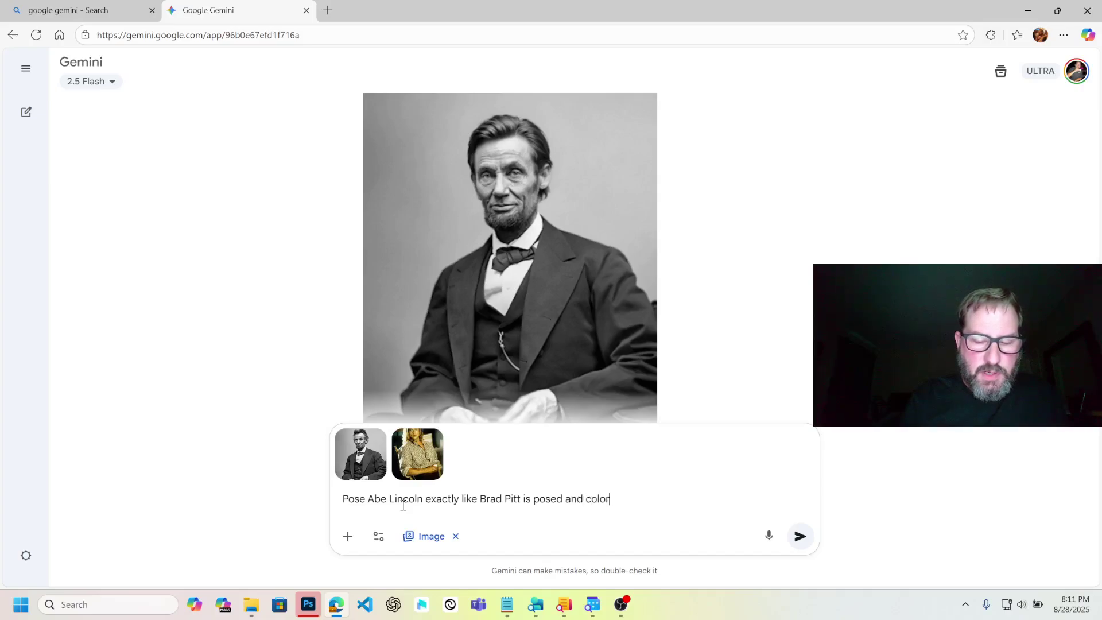
{"action": "type", "text": "ize him "}
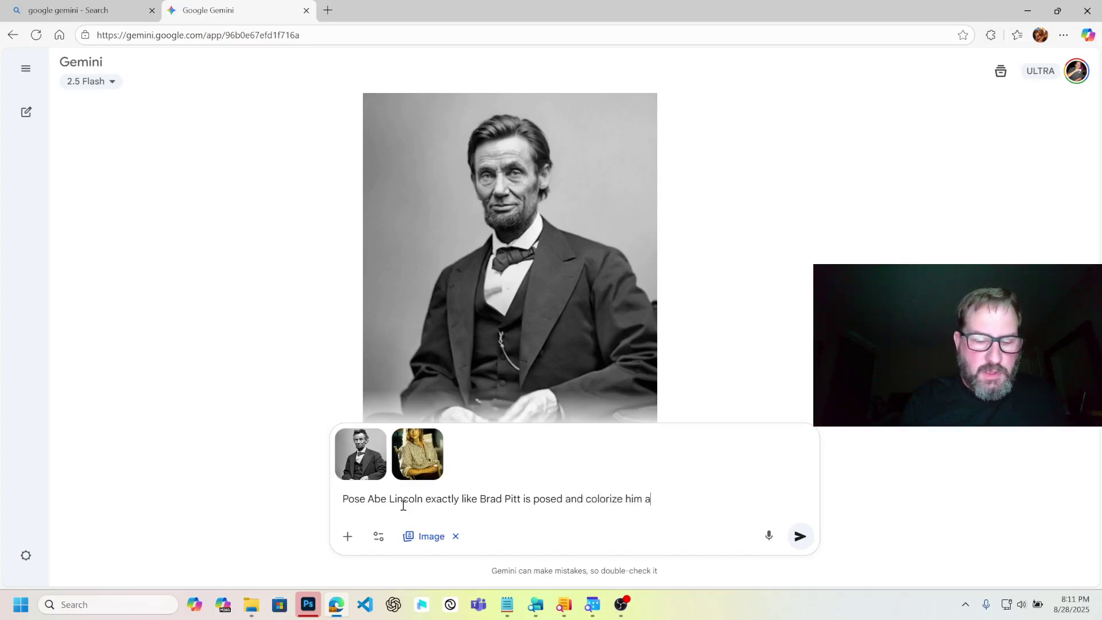
{"action": "type", "text": "as if he"}
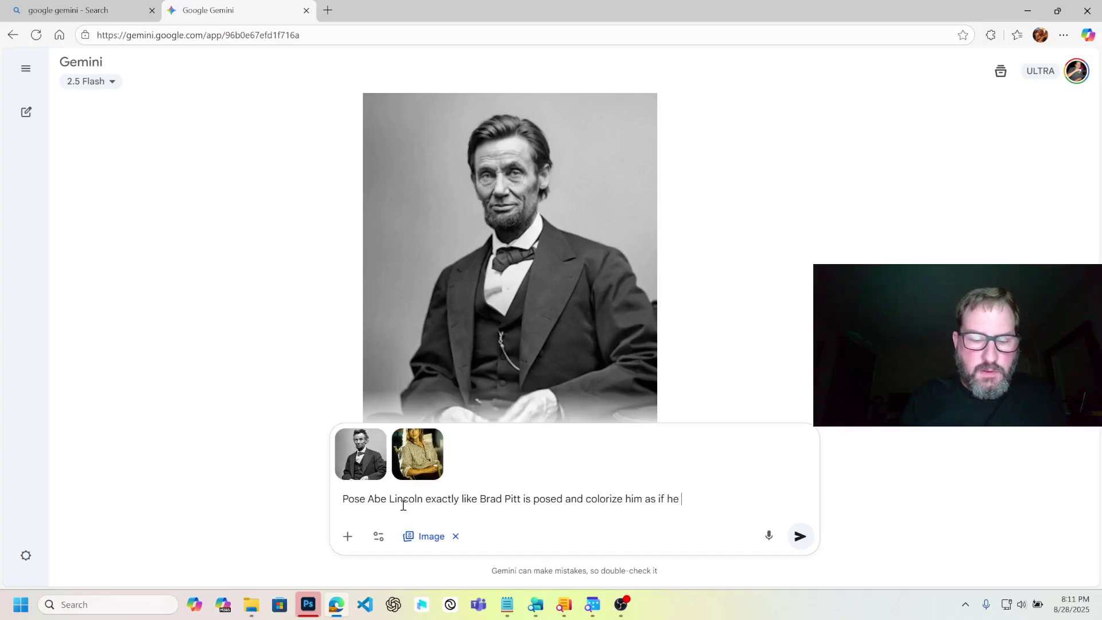
{"action": "type", "text": " were also in th"}
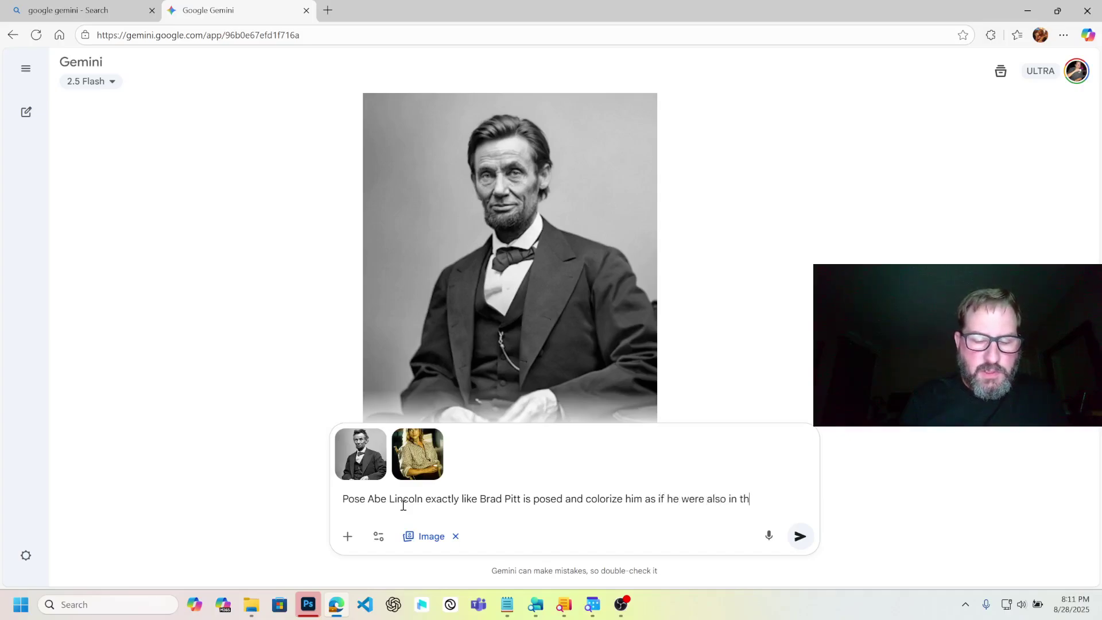
{"action": "type", "text": "at film."}
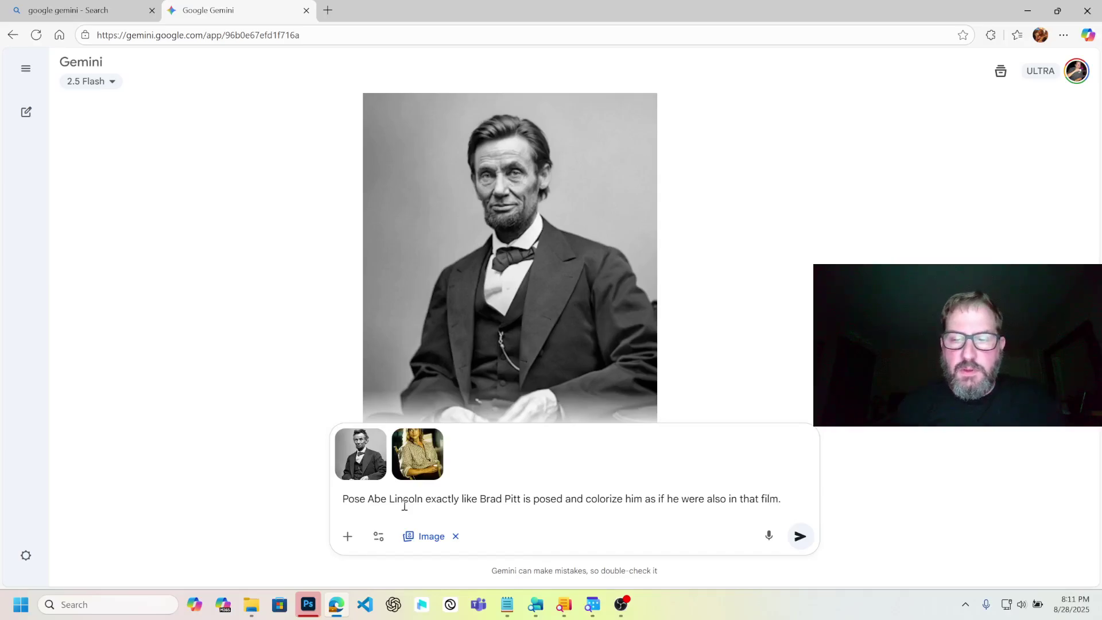
{"action": "left_click", "coordinate": [800, 536]}
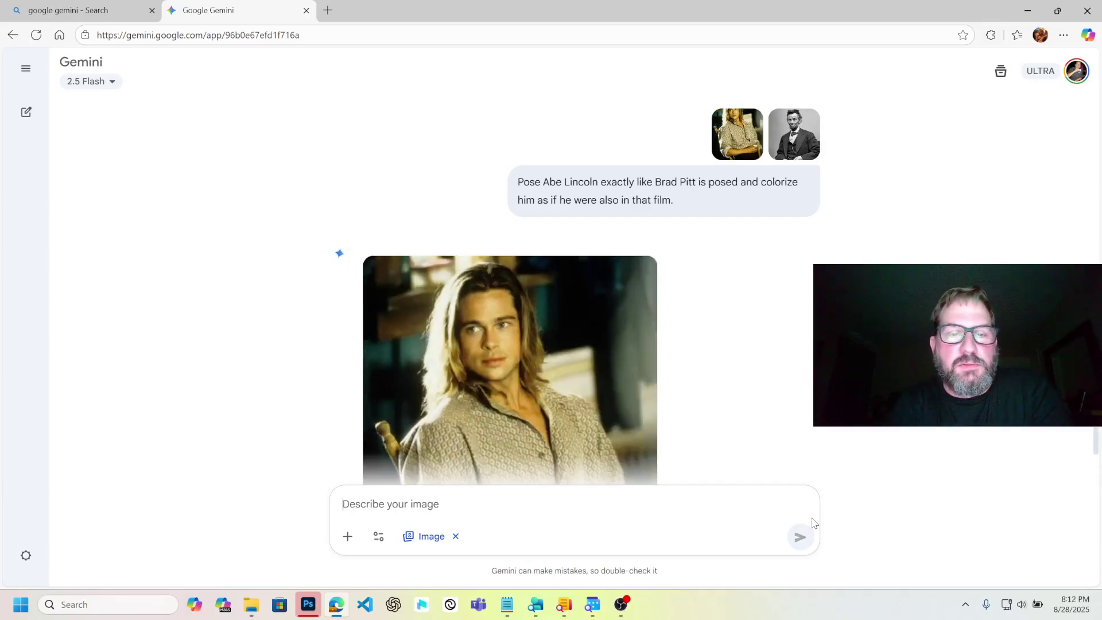
Step: Scroll through the colour result of a long-haired man seated in a chair
{"action": "scroll", "coordinate": [721, 382], "scroll_direction": "down", "scroll_amount": 5}
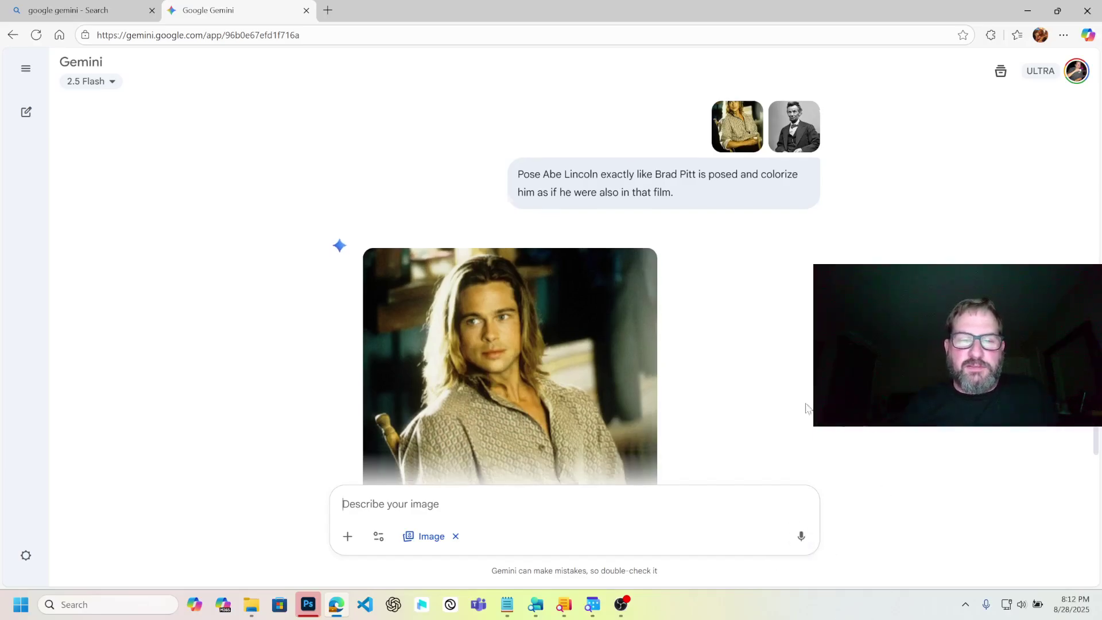
{"action": "scroll", "coordinate": [634, 399], "scroll_direction": "up", "scroll_amount": 5}
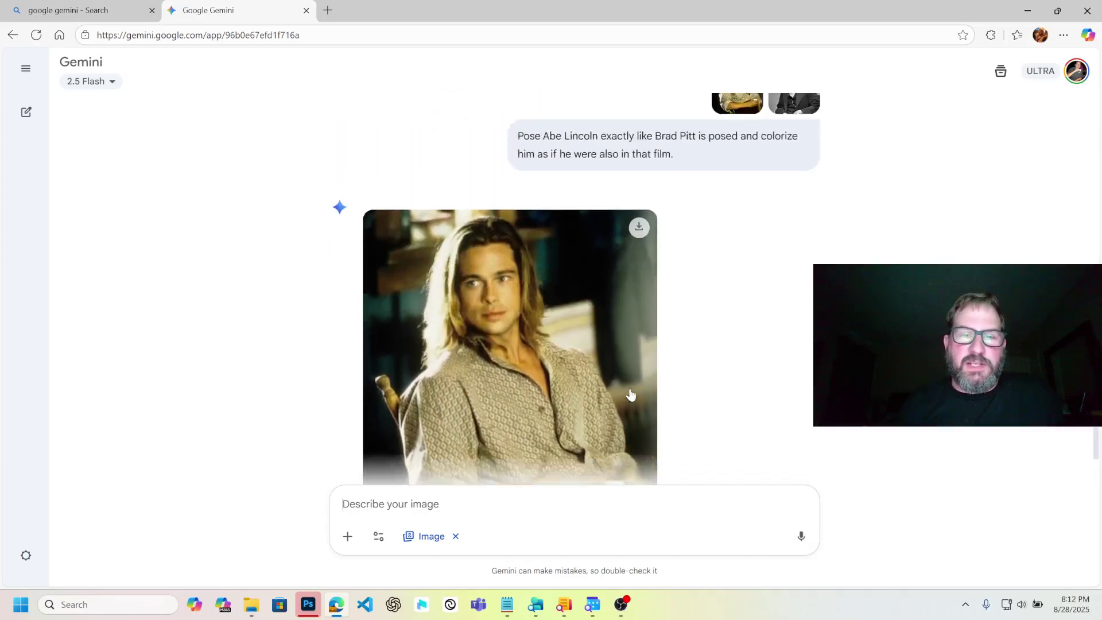
{"action": "scroll", "coordinate": [630, 394], "scroll_direction": "down", "scroll_amount": 2}
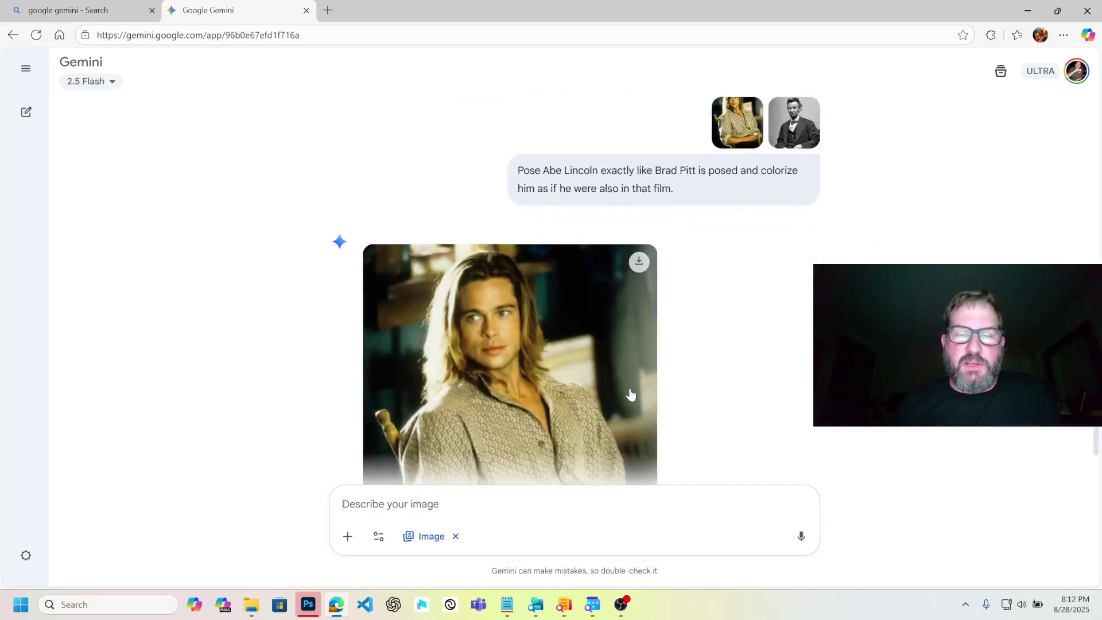
{"action": "scroll", "coordinate": [628, 396], "scroll_direction": "down", "scroll_amount": 4}
{"action": "scroll", "coordinate": [626, 397], "scroll_direction": "up", "scroll_amount": 5}
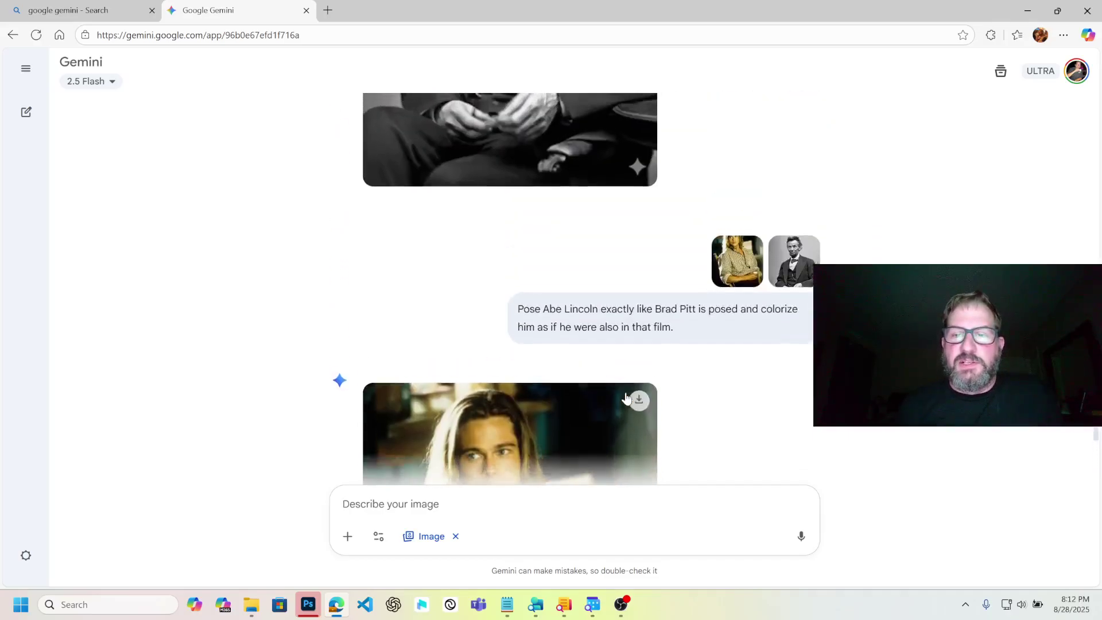
{"action": "scroll", "coordinate": [622, 407], "scroll_direction": "down", "scroll_amount": 3}
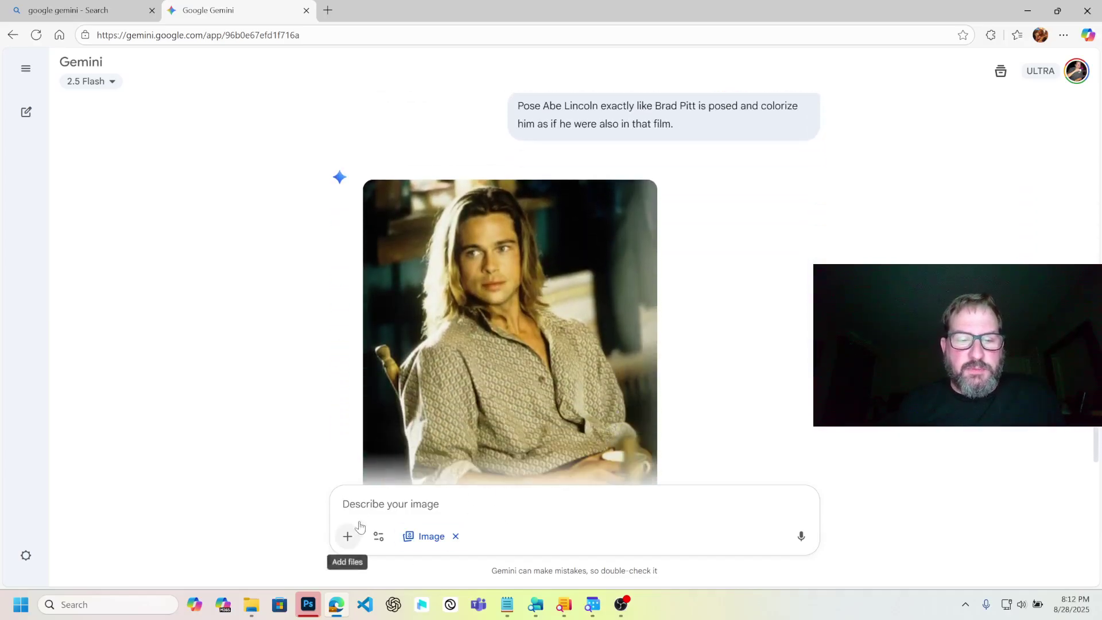
Step: Attach Abe_source and brad_pitt and send 'Pose Abe exactly like Brad Pitt' with colorize instructions
{"action": "left_click", "coordinate": [347, 536]}
{"action": "left_click", "coordinate": [390, 446]}
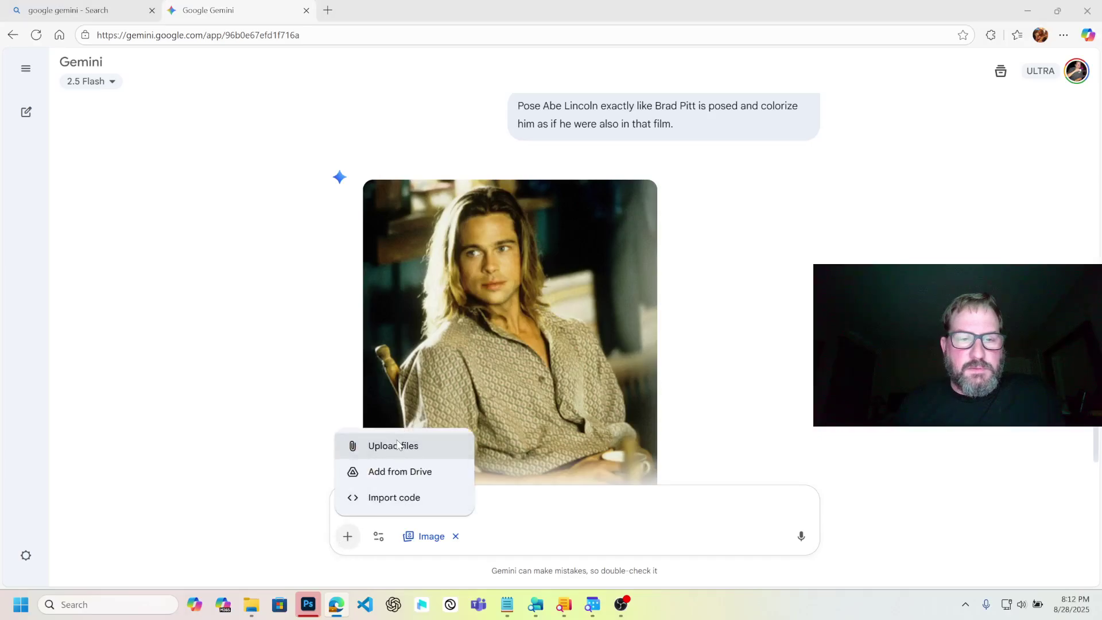
{"action": "left_click", "coordinate": [179, 104]}
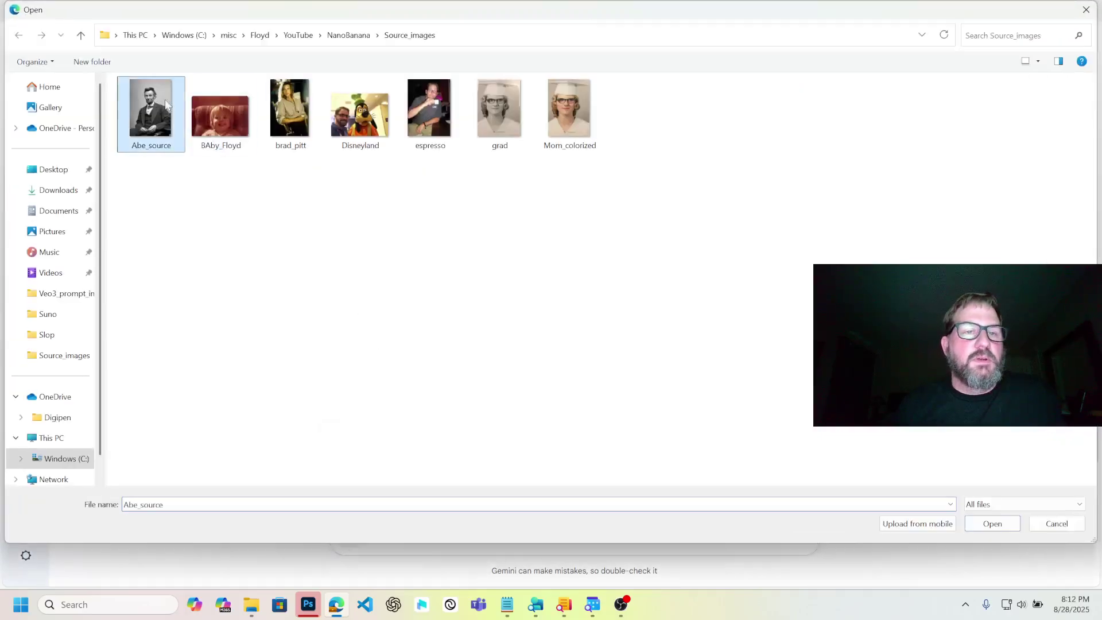
{"action": "left_click", "coordinate": [298, 112], "text": "ctrl"}
{"action": "left_click", "coordinate": [993, 523]}
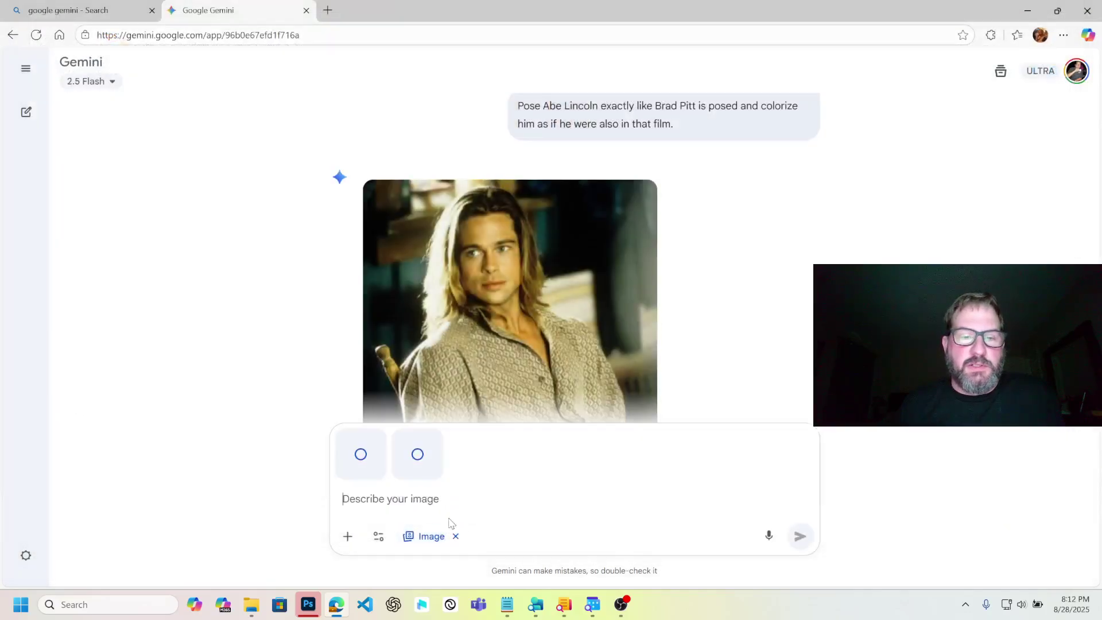
{"action": "type", "text": "Pose Abe exactly like Brad Pi"}
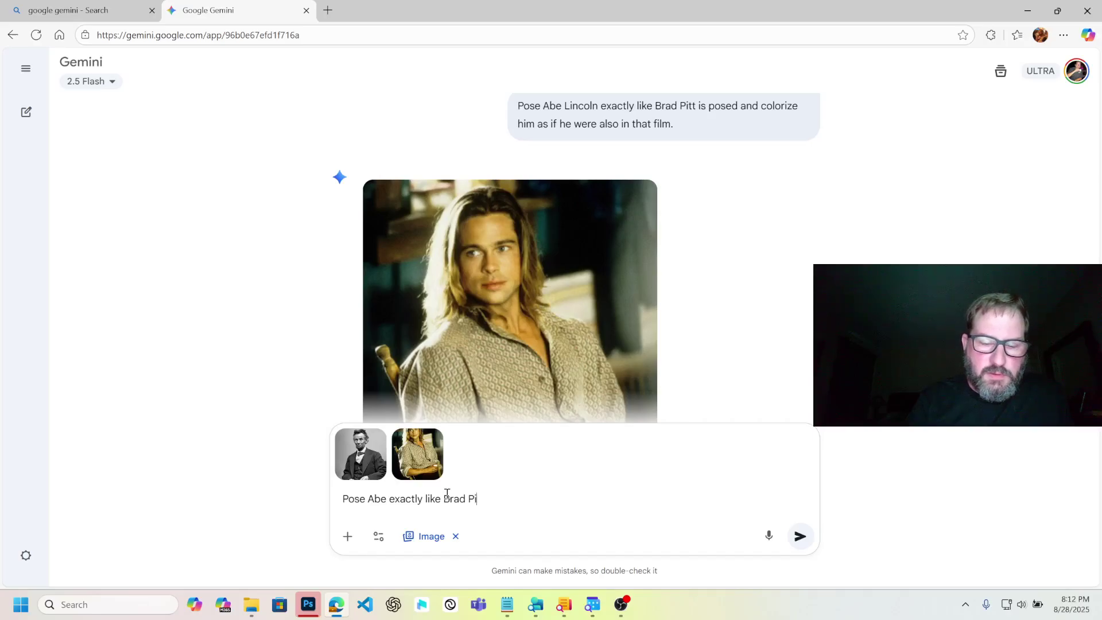
{"action": "type", "text": "tt. Coloriz"}
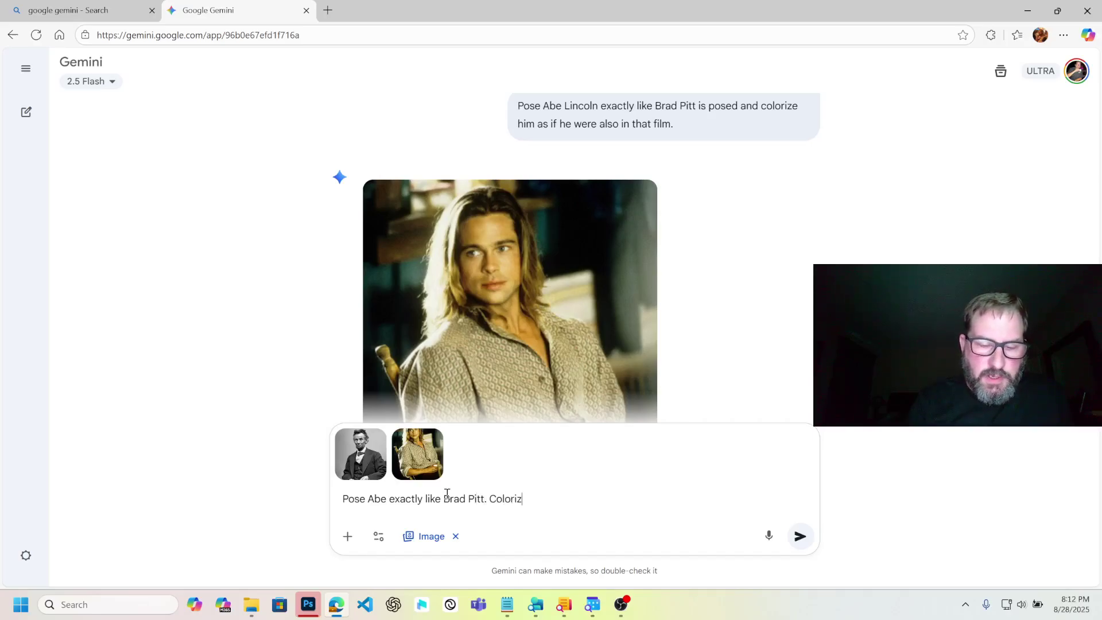
{"action": "type", "text": "e the image."}
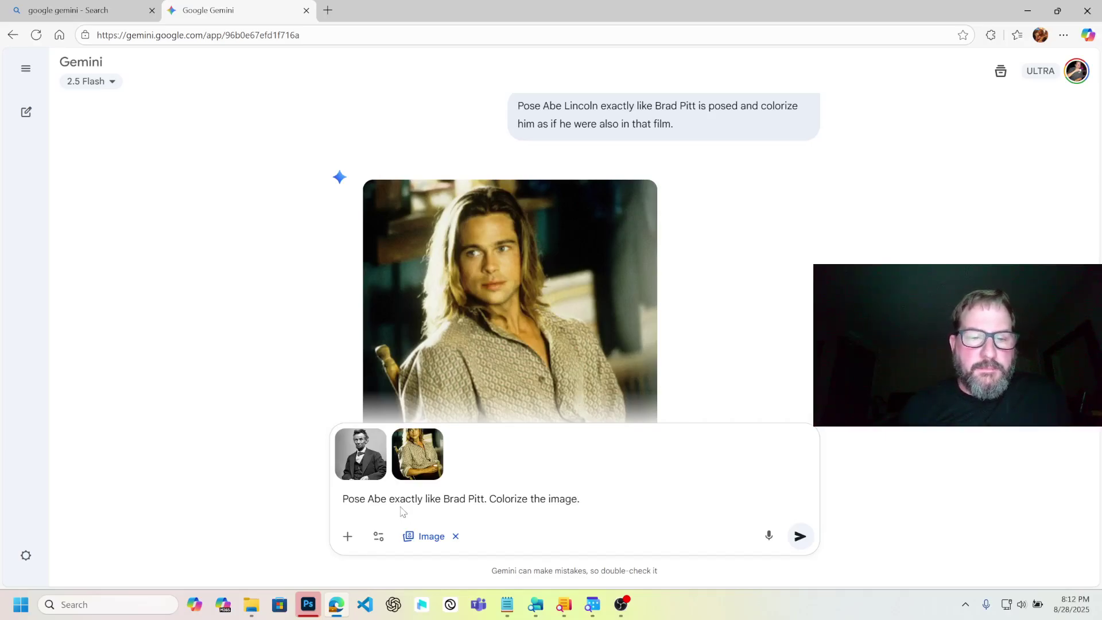
{"action": "type", "text": " is in the se"}
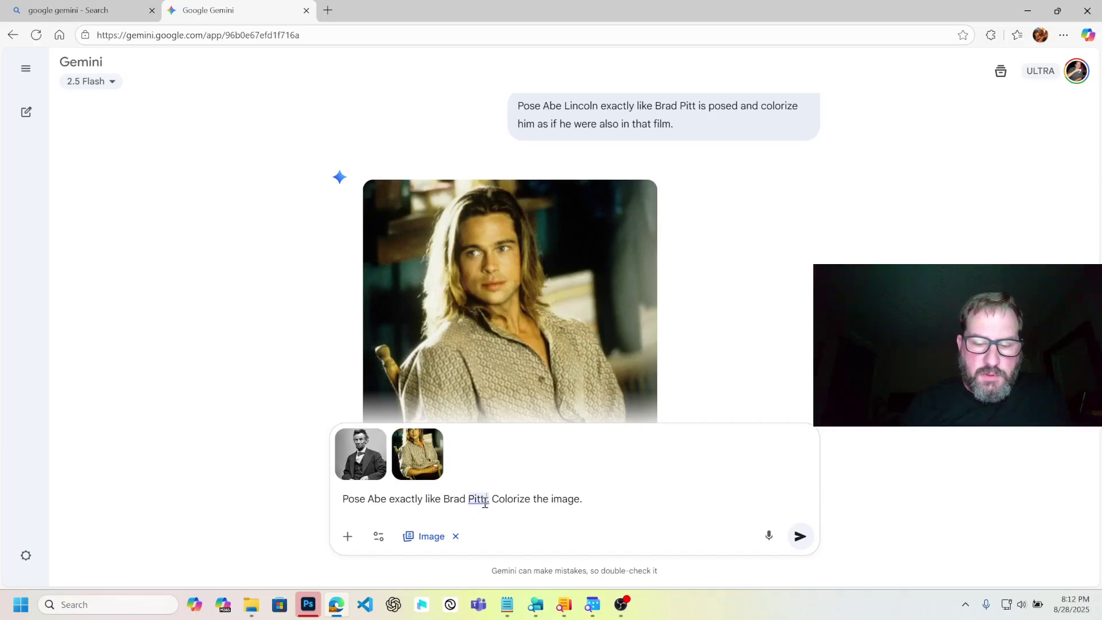
{"action": "type", "text": "cond image"}
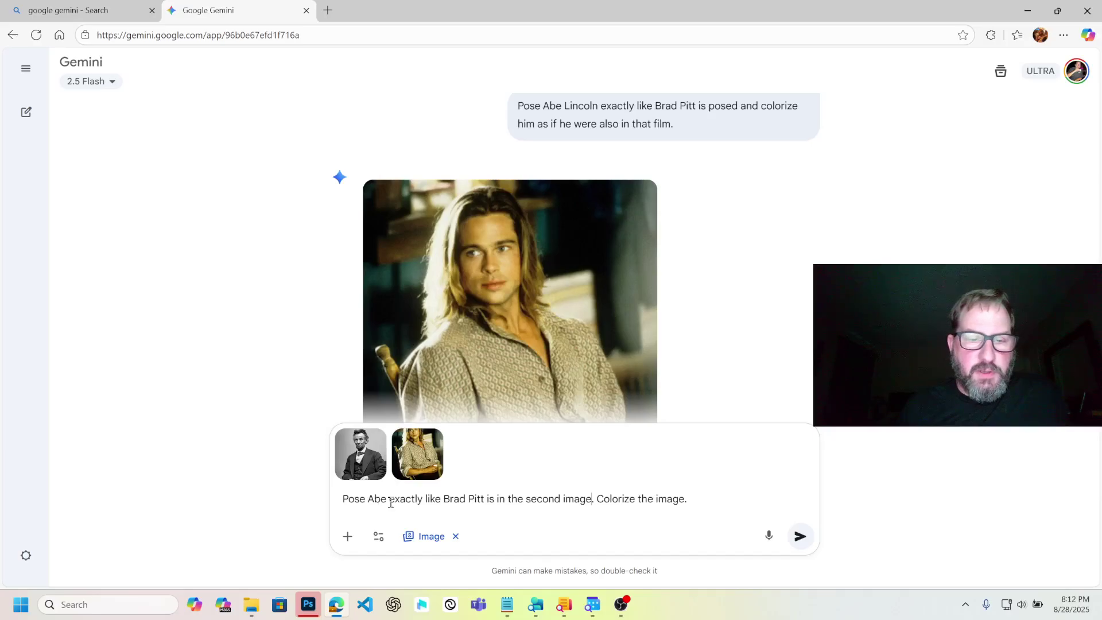
{"action": "type", "text": "fro"}
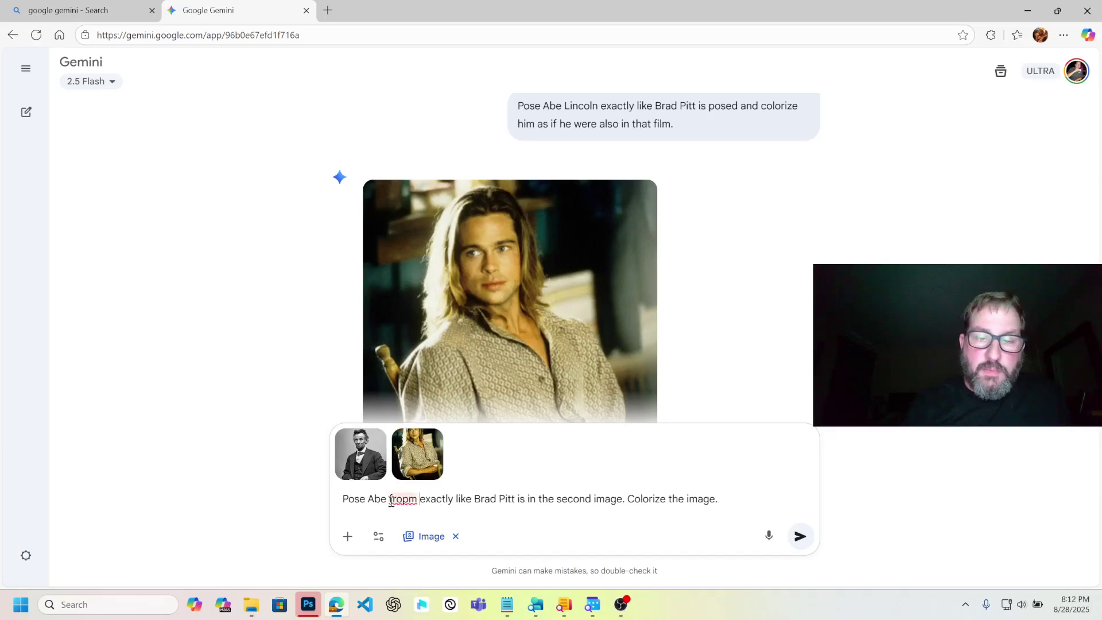
{"action": "type", "text": "m the first ima"}
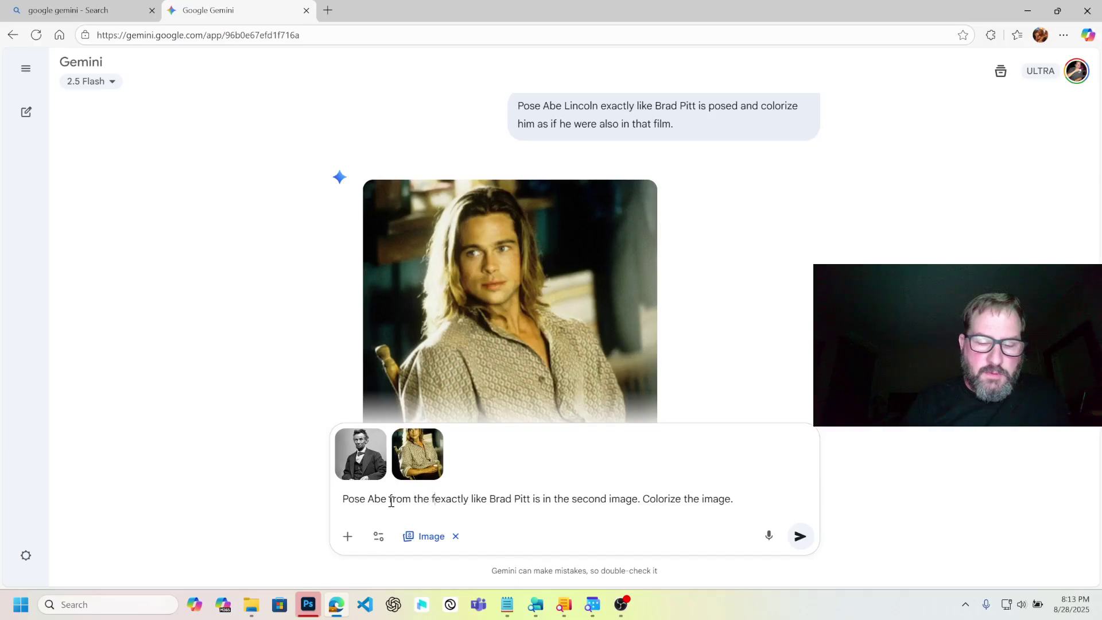
{"action": "type", "text": "ge"}
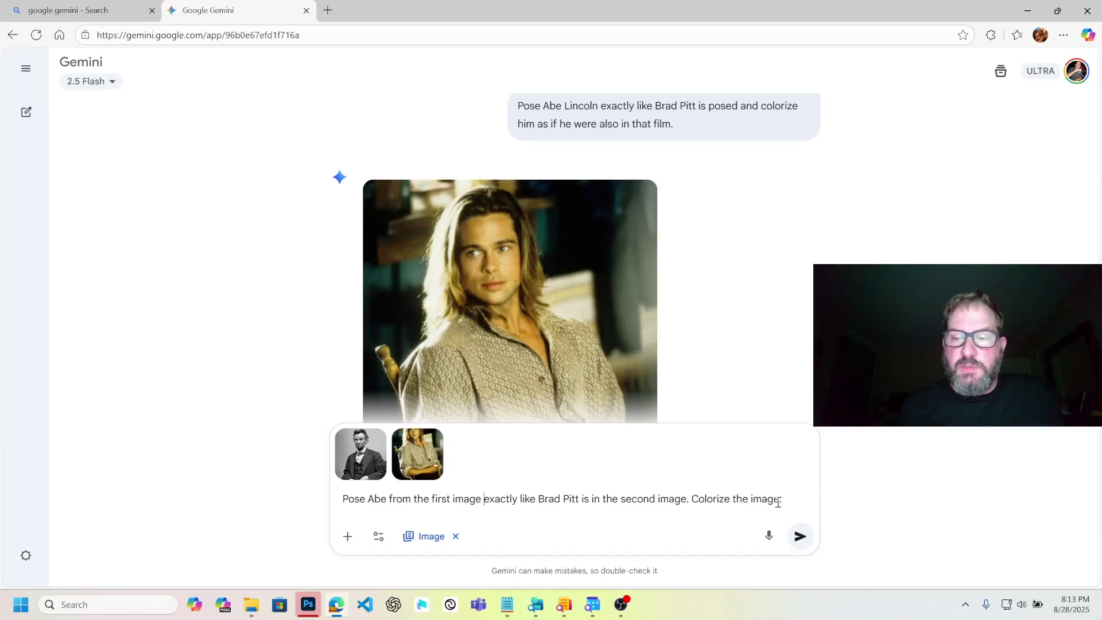
{"action": "left_click", "coordinate": [800, 536]}
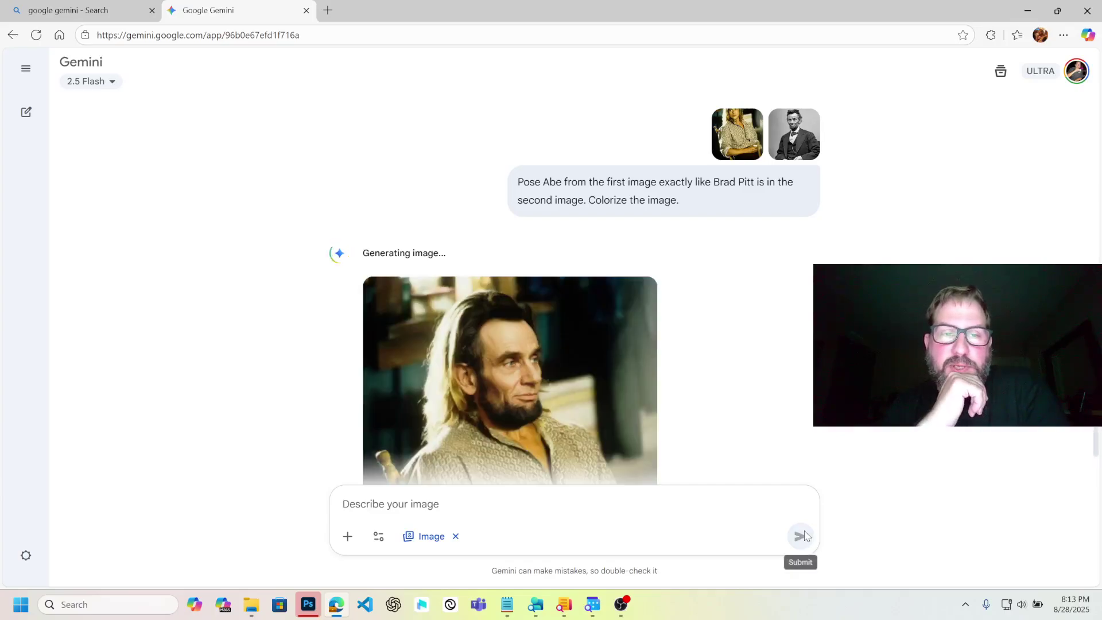
Step: Scroll over the finished image of a long-haired Lincoln seated in a patterned shirt, holding a cup
{"action": "scroll", "coordinate": [713, 335], "scroll_direction": "down", "scroll_amount": 5}
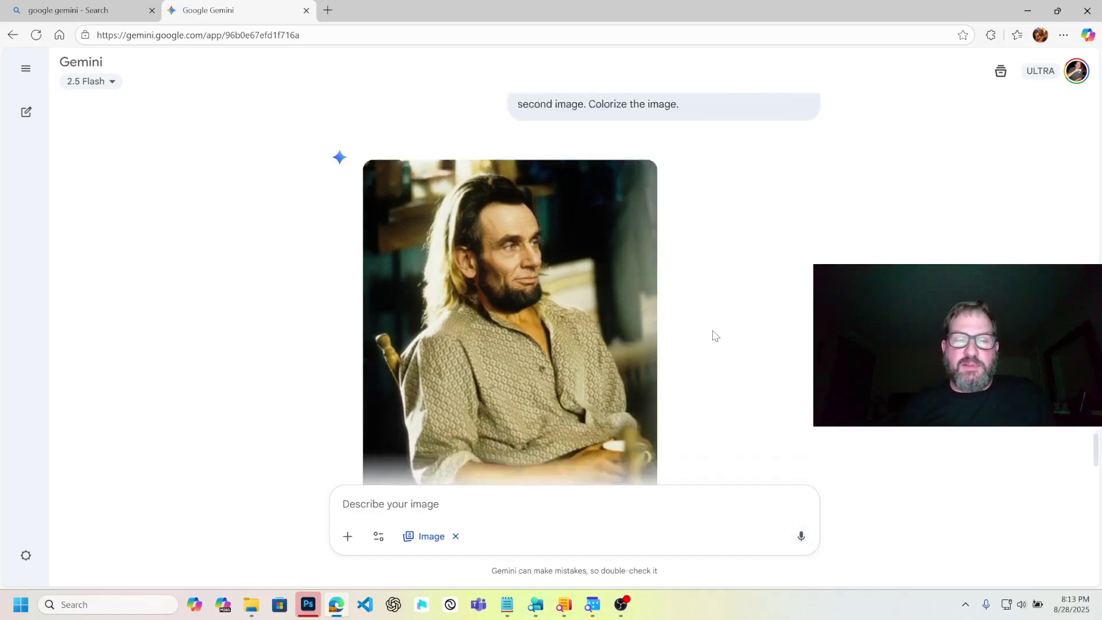
{"action": "scroll", "coordinate": [675, 351], "scroll_direction": "up", "scroll_amount": 3}
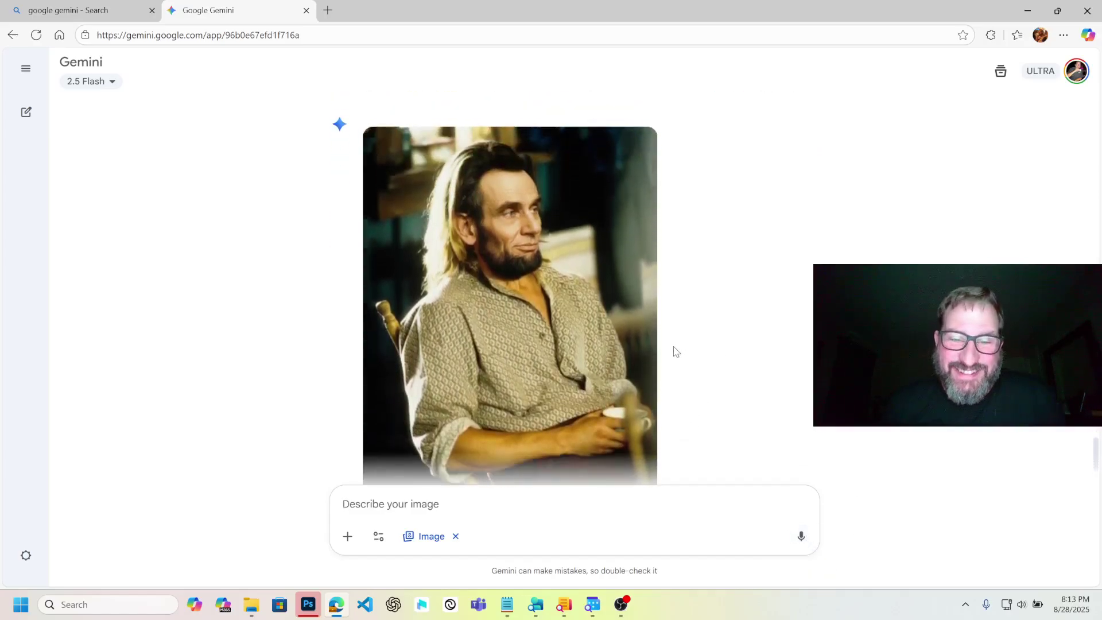
{"action": "scroll", "coordinate": [661, 344], "scroll_direction": "down", "scroll_amount": 2}
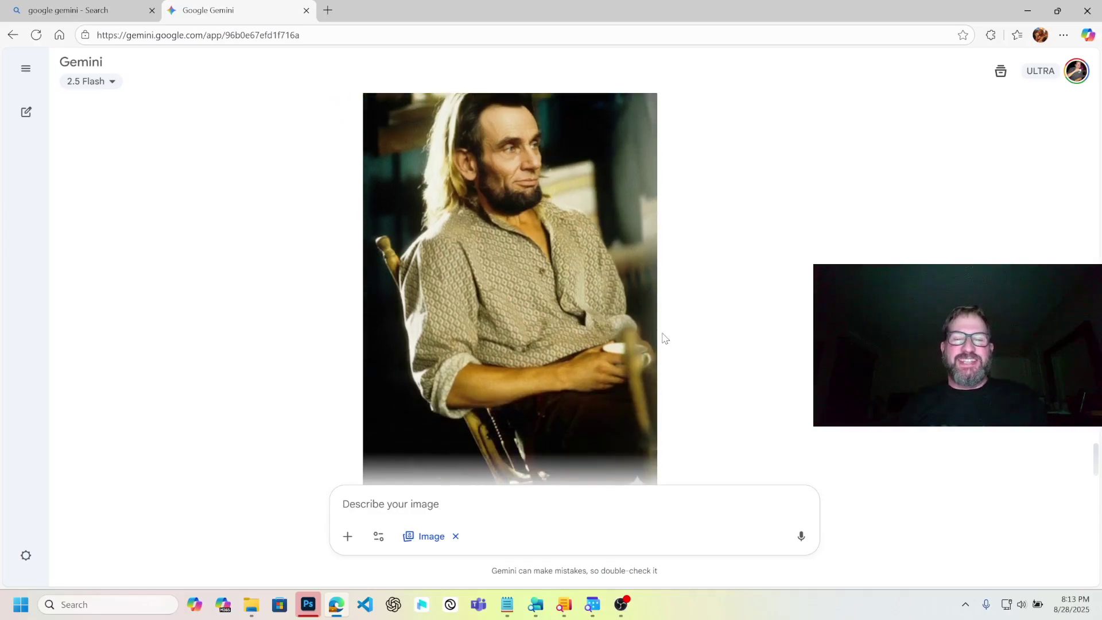
{"action": "scroll", "coordinate": [662, 342], "scroll_direction": "up", "scroll_amount": 1}
{"action": "scroll", "coordinate": [664, 342], "scroll_direction": "up", "scroll_amount": 2}
{"action": "scroll", "coordinate": [664, 343], "scroll_direction": "down", "scroll_amount": 2}
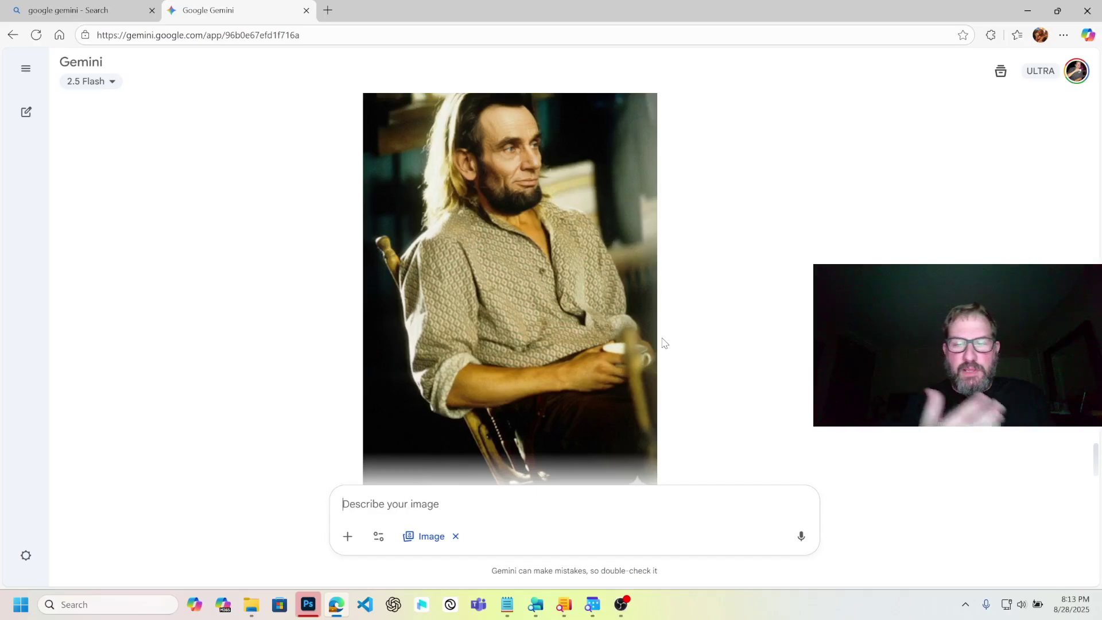
{"action": "scroll", "coordinate": [669, 329], "scroll_direction": "down", "scroll_amount": 2}
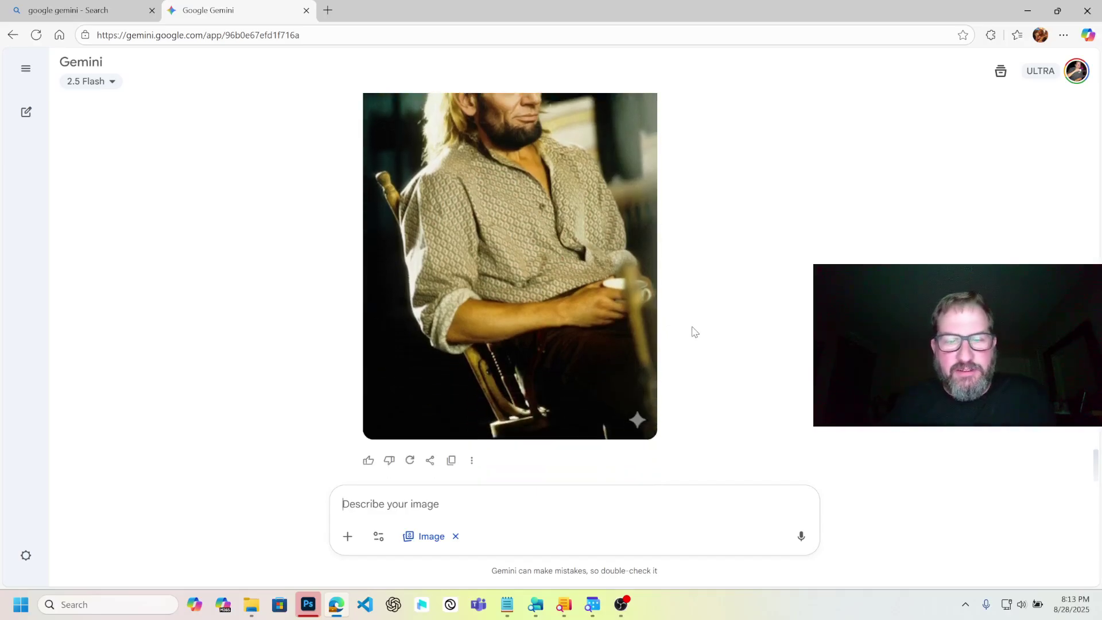
{"action": "scroll", "coordinate": [693, 330], "scroll_direction": "up", "scroll_amount": 3}
{"action": "scroll", "coordinate": [672, 327], "scroll_direction": "down", "scroll_amount": 1}
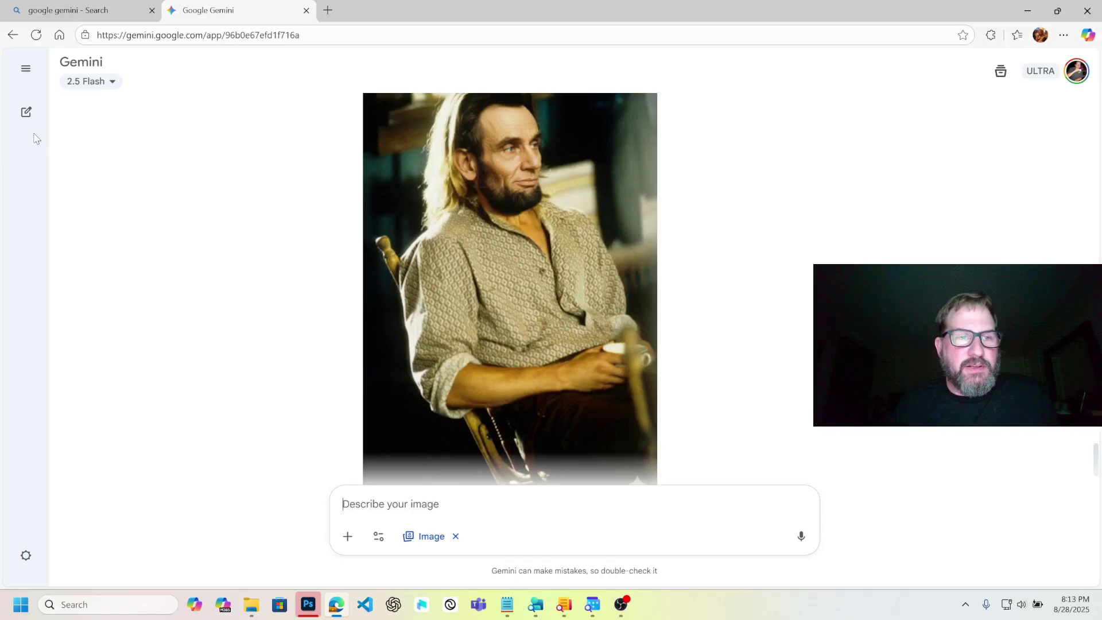
Step: Start a new chat, dismiss the Canvas promotion, and collapse the side menu
{"action": "left_click", "coordinate": [25, 112]}
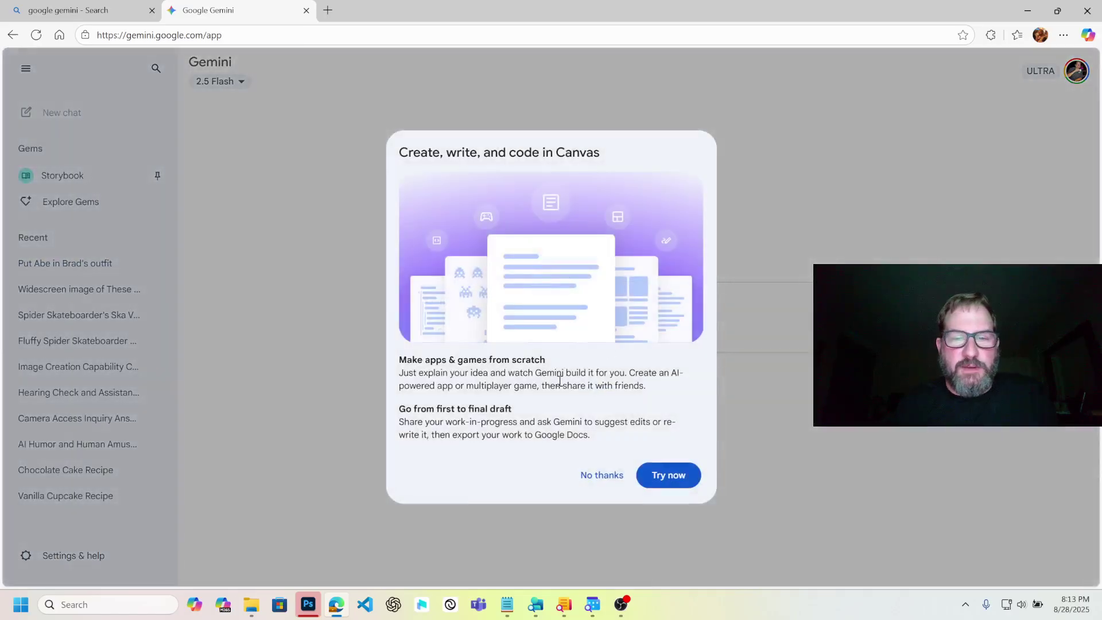
{"action": "left_click", "coordinate": [601, 475]}
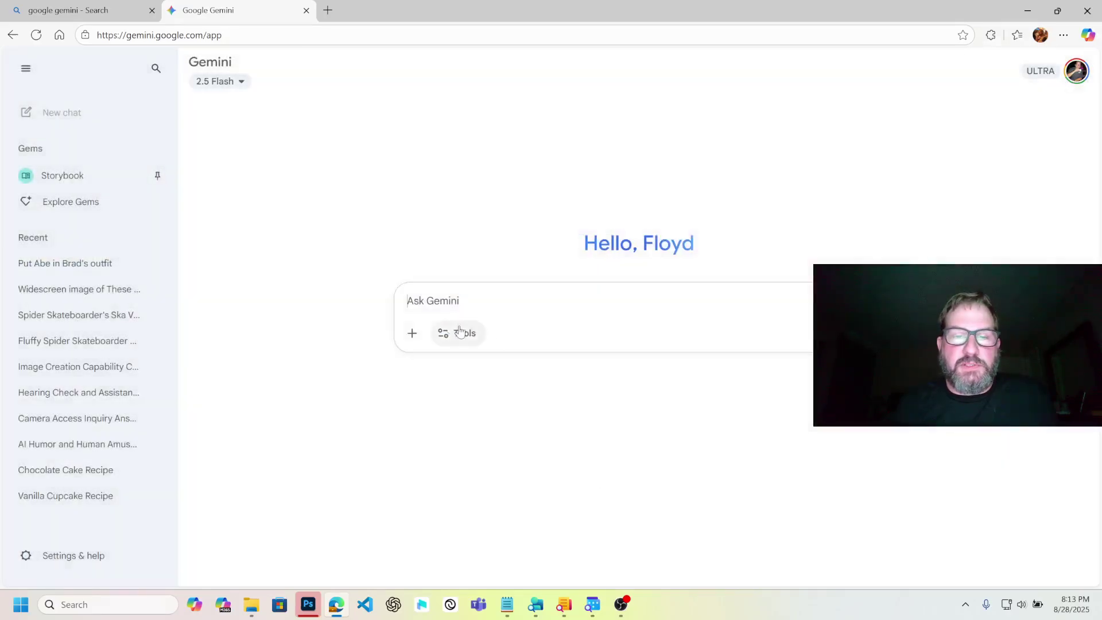
{"action": "left_click", "coordinate": [26, 68]}
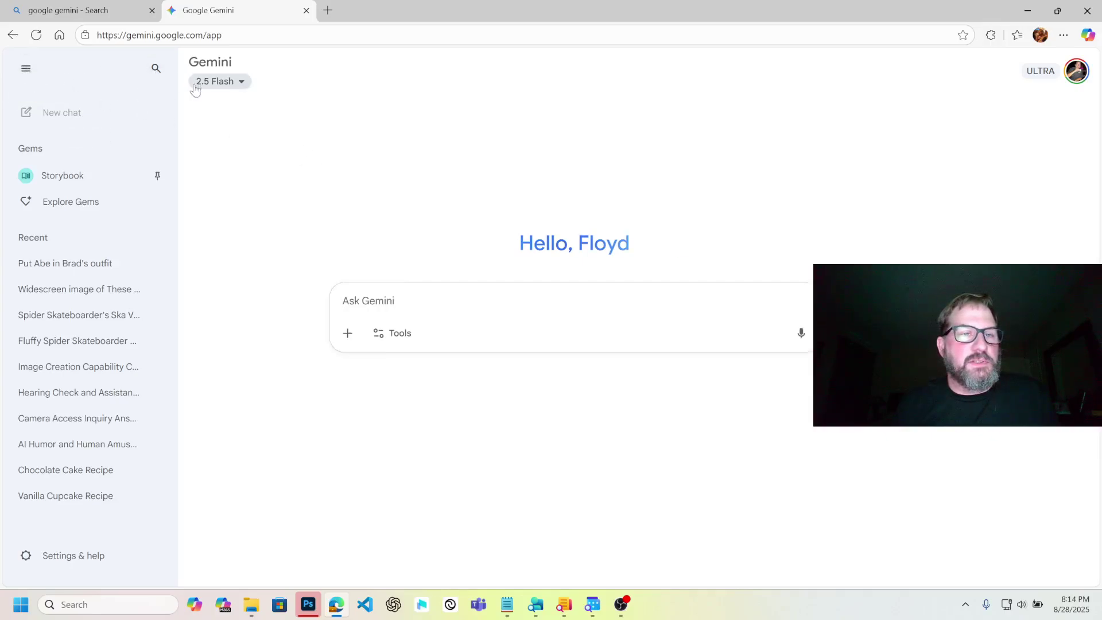
{"action": "left_click", "coordinate": [25, 69]}
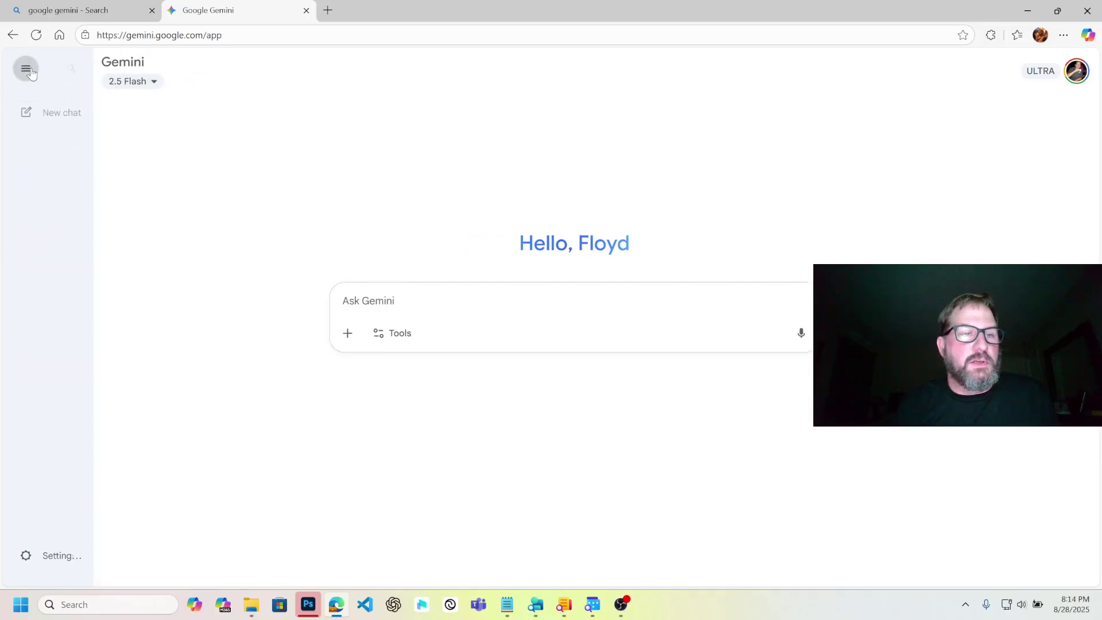
Step: Set the prompt to Create images on 2.5 Flash and bring up the upload file picker
{"action": "left_click", "coordinate": [381, 332]}
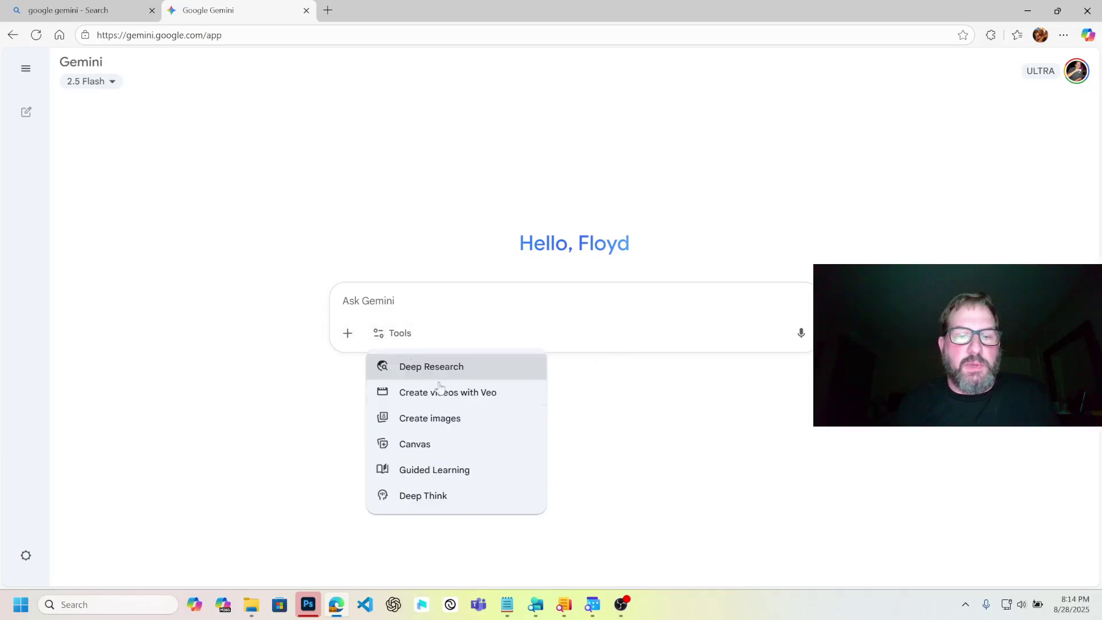
{"action": "left_click", "coordinate": [437, 429]}
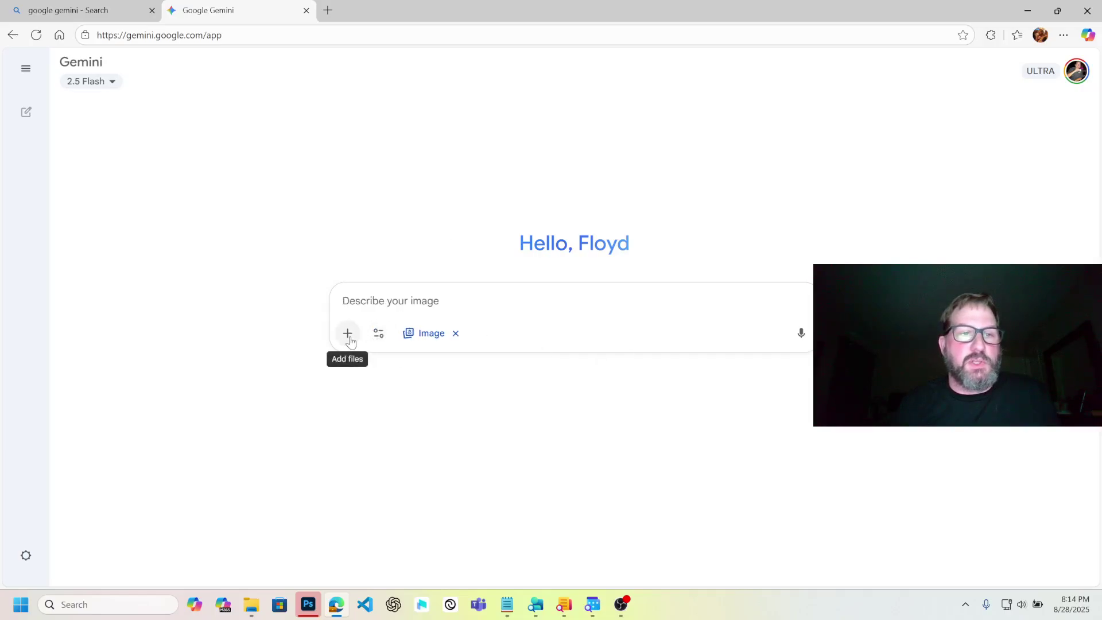
{"action": "left_click", "coordinate": [88, 89]}
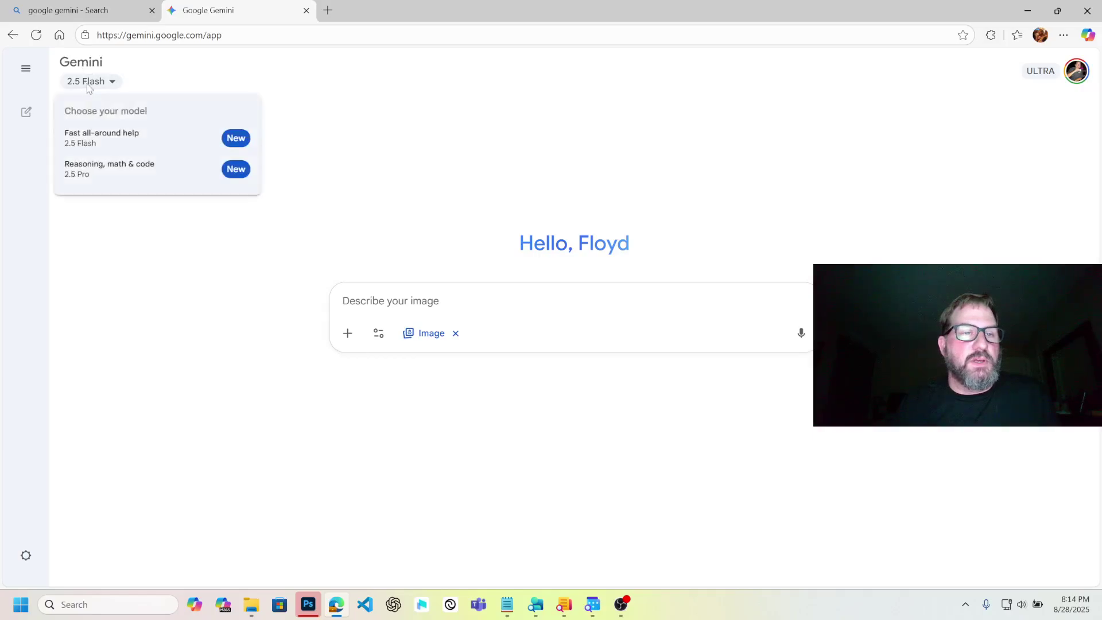
{"action": "left_click", "coordinate": [122, 136]}
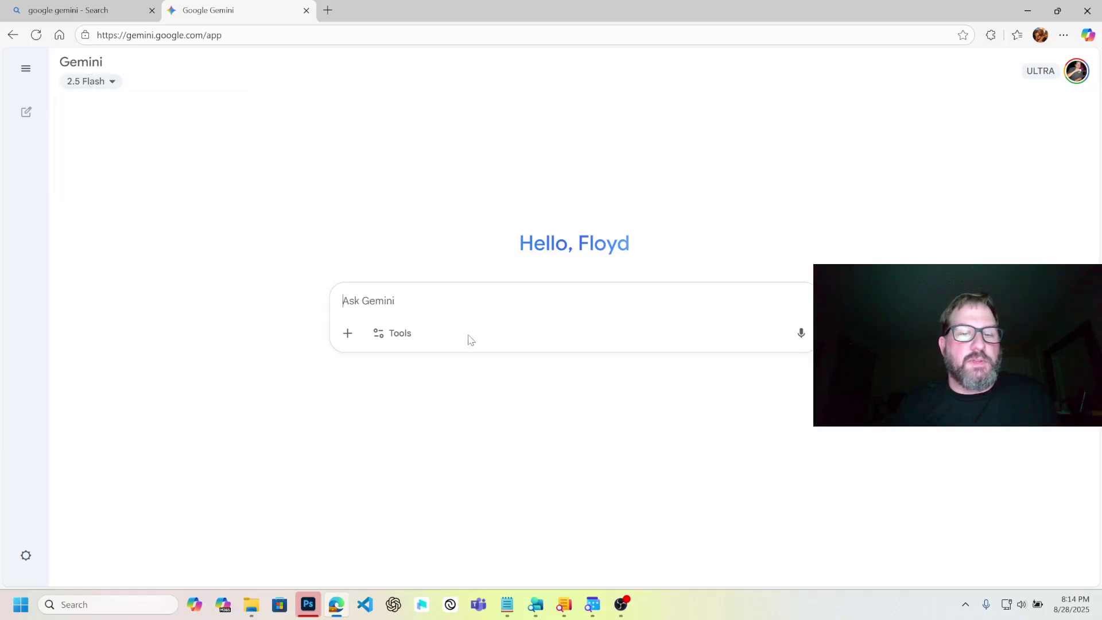
{"action": "left_click", "coordinate": [390, 339]}
{"action": "left_click", "coordinate": [445, 419]}
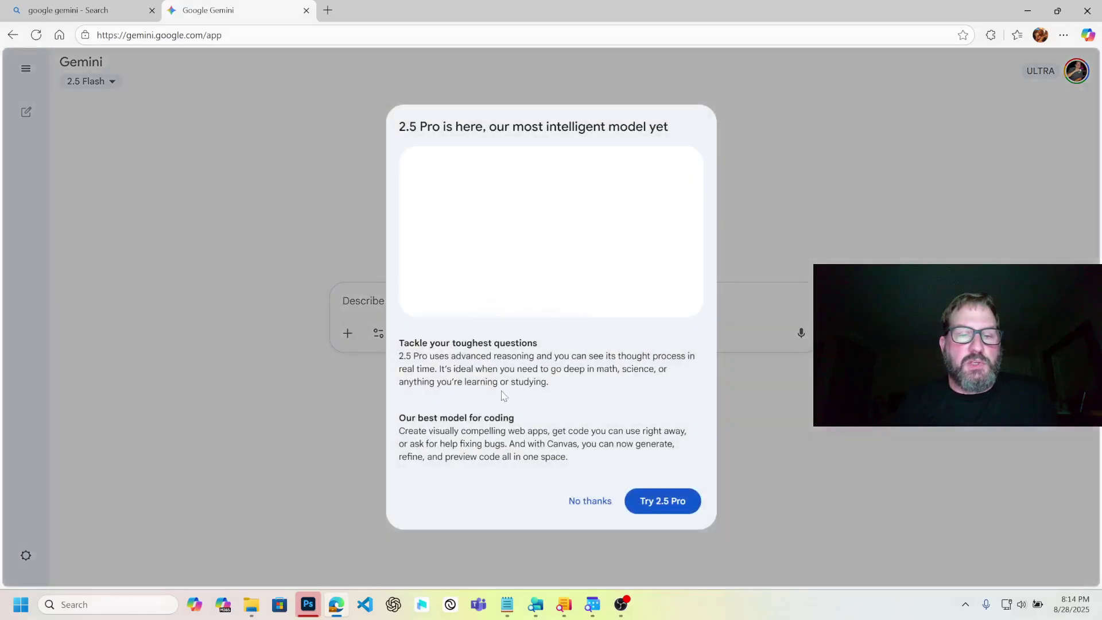
{"action": "left_click", "coordinate": [590, 501]}
{"action": "left_click", "coordinate": [347, 333]}
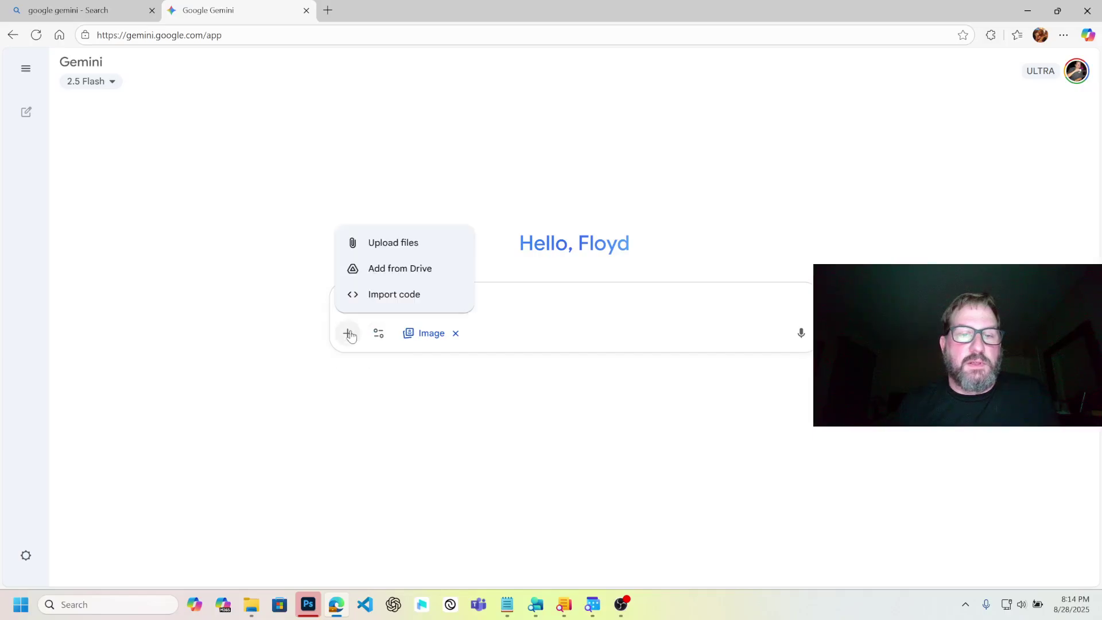
{"action": "left_click", "coordinate": [386, 247]}
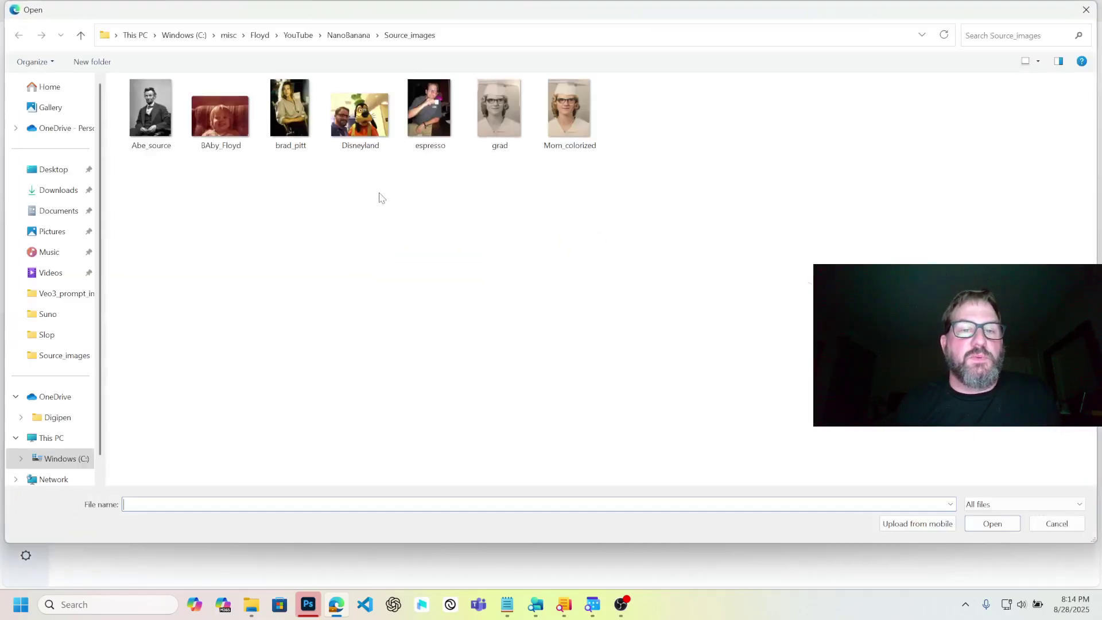
Step: Attach Disneyland.jpg to the prompt and close its Photos preview
{"action": "left_click", "coordinate": [359, 115]}
{"action": "left_click", "coordinate": [992, 523]}
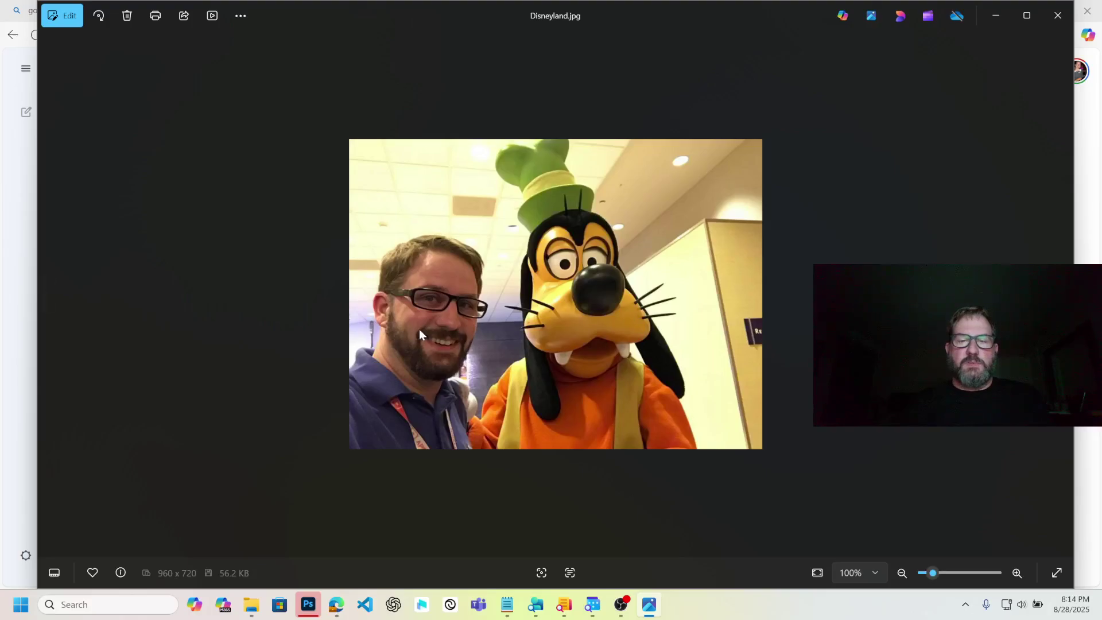
{"action": "left_click", "coordinate": [1058, 17]}
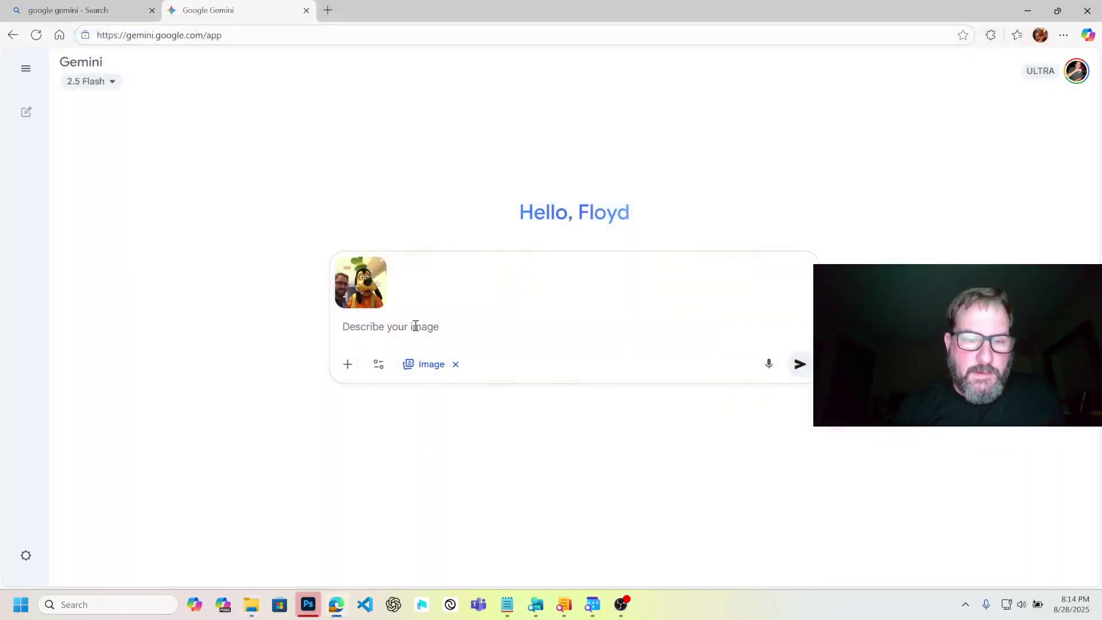
Step: Send 'Replace Goofy with Mickey.' with the Disneyland selfie attached
{"action": "type", "text": "Replace G"}
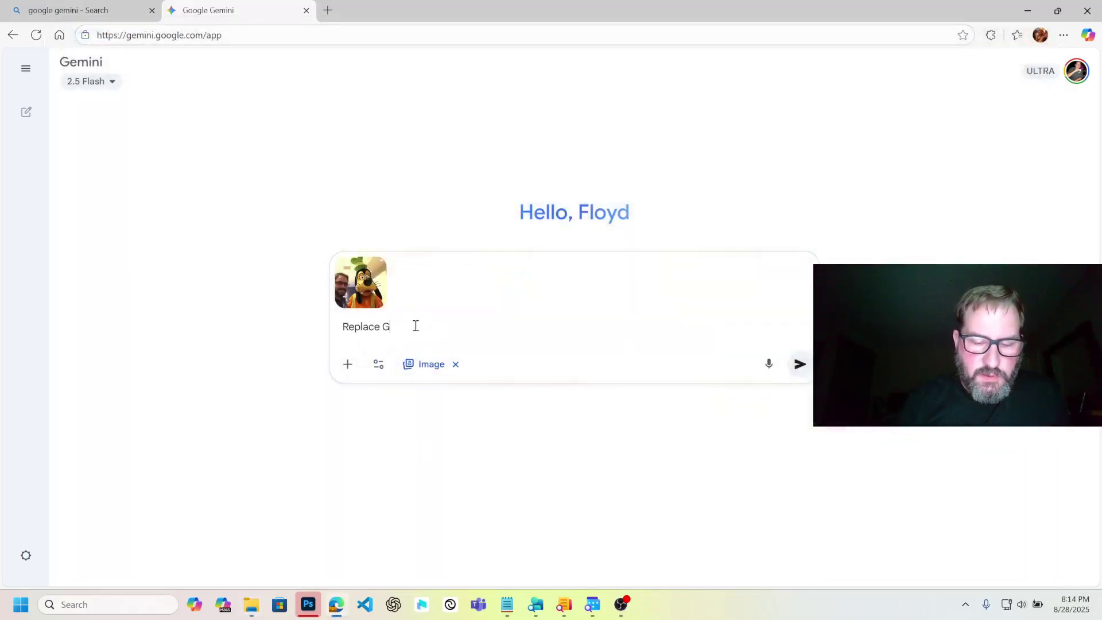
{"action": "type", "text": "oofy with"}
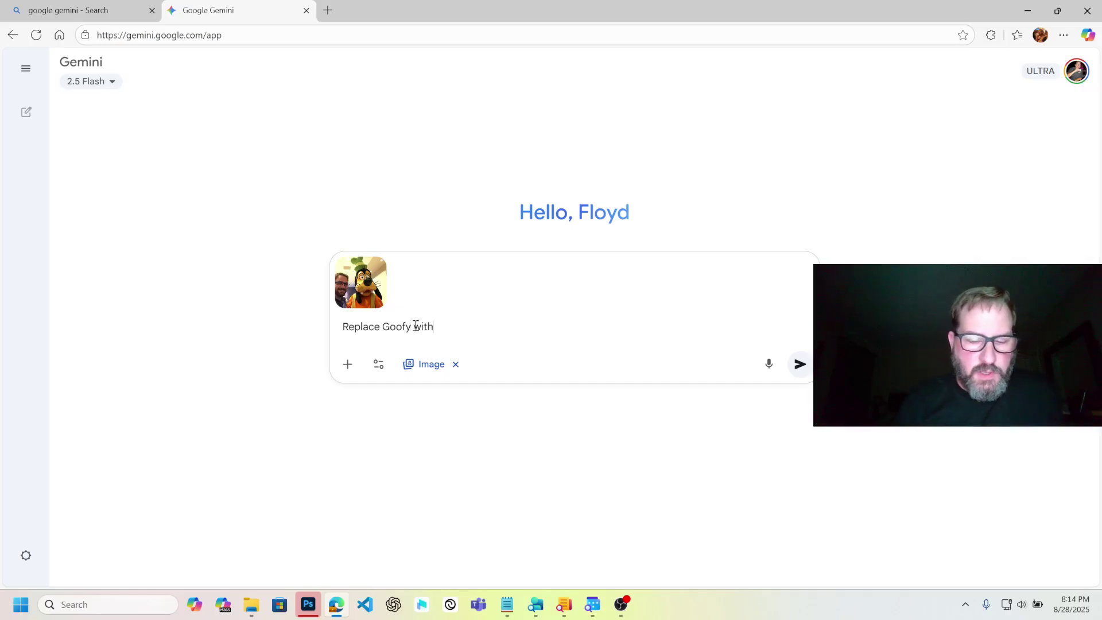
{"action": "type", "text": " Mickey."}
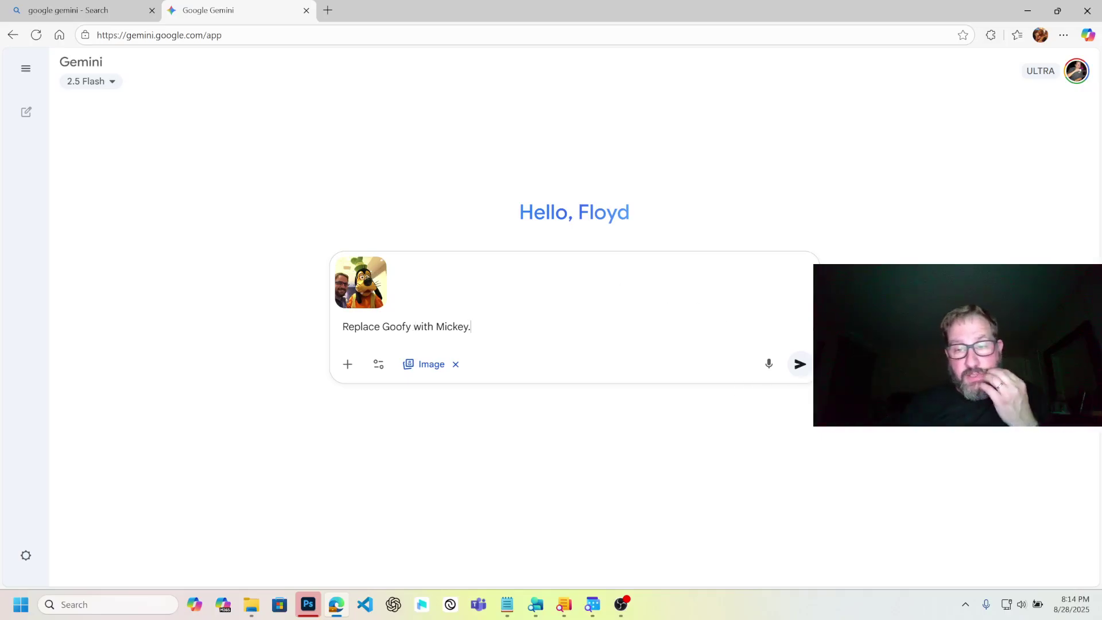
{"action": "left_click", "coordinate": [804, 369]}
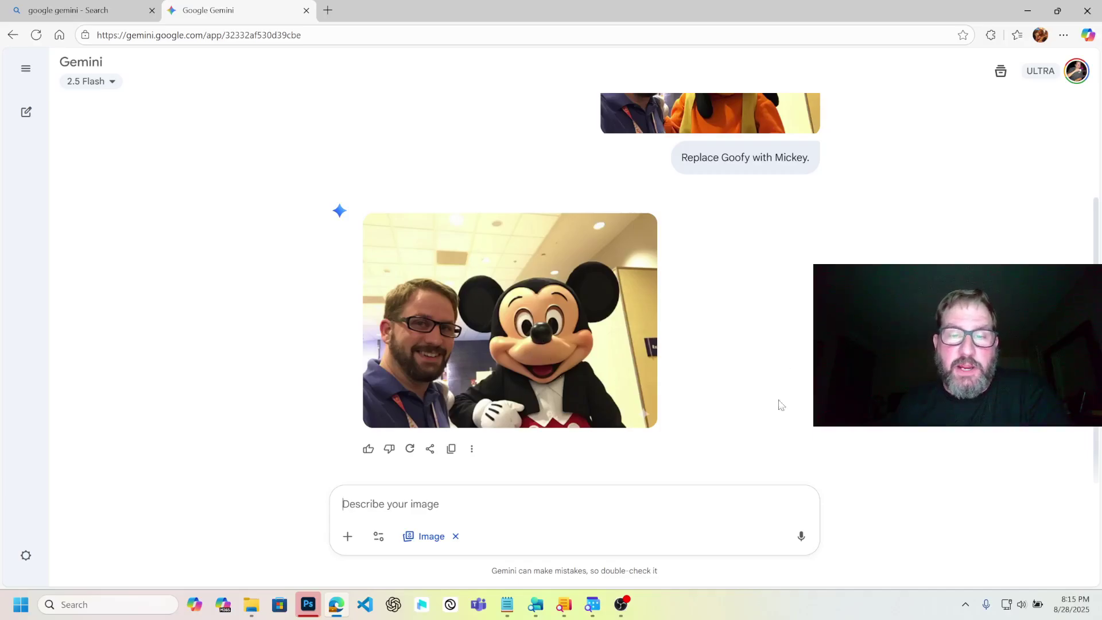
{"action": "scroll", "coordinate": [649, 386], "scroll_direction": "up", "scroll_amount": 1}
{"action": "scroll", "coordinate": [643, 385], "scroll_direction": "down", "scroll_amount": 1}
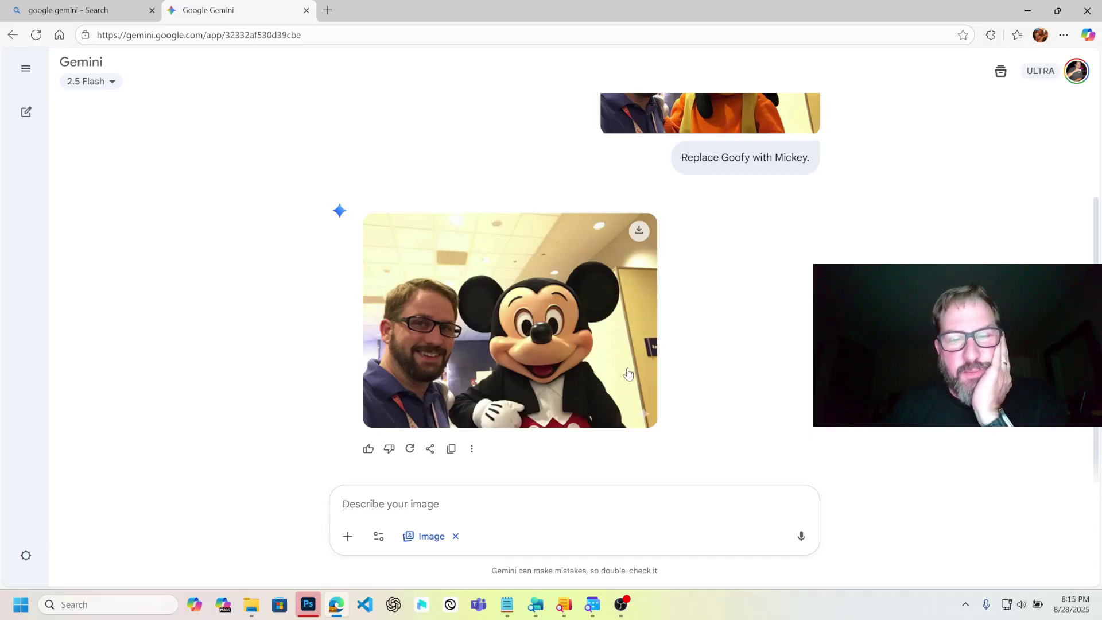
{"action": "scroll", "coordinate": [627, 374], "scroll_direction": "up", "scroll_amount": 2}
{"action": "scroll", "coordinate": [741, 264], "scroll_direction": "down", "scroll_amount": 2}
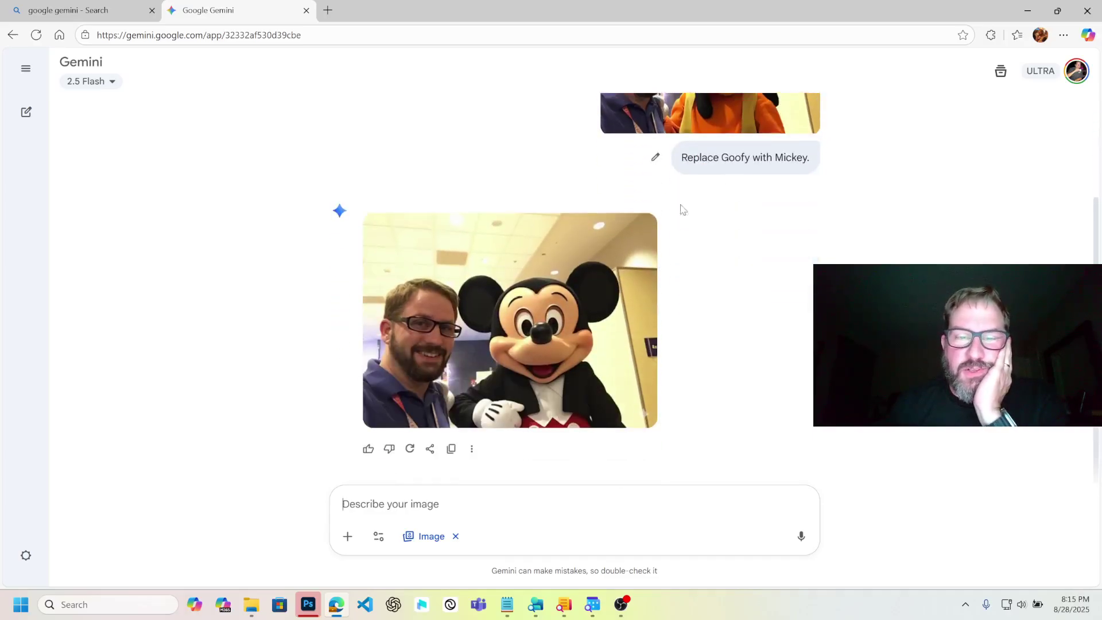
{"action": "scroll", "coordinate": [608, 327], "scroll_direction": "up", "scroll_amount": 1}
{"action": "scroll", "coordinate": [610, 334], "scroll_direction": "down", "scroll_amount": 1}
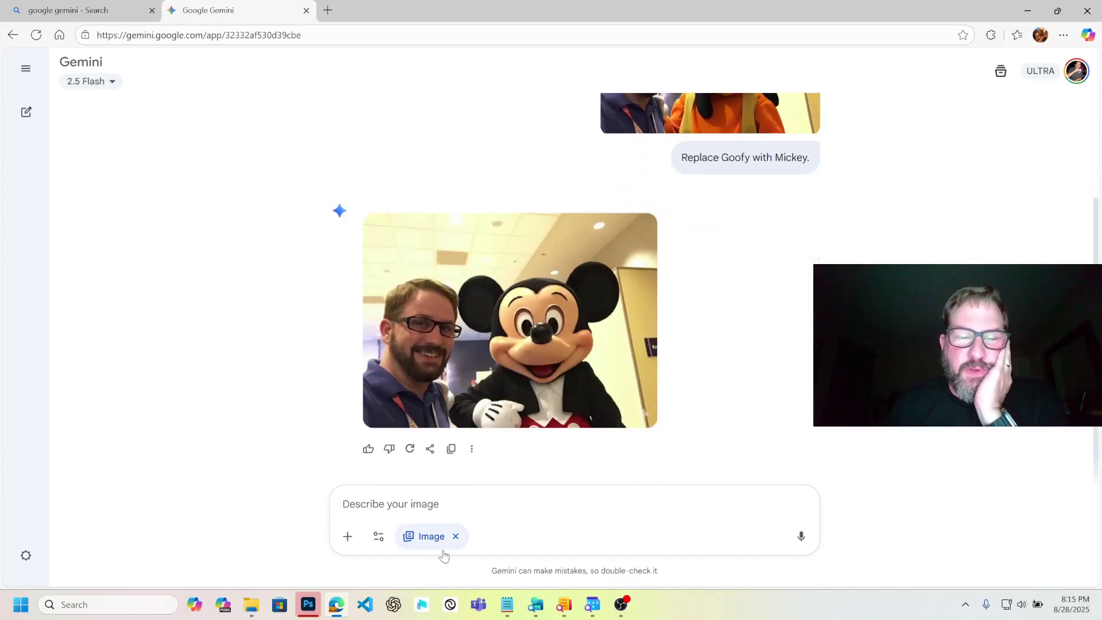
Step: Ask to put Goofy back in looking over Mickey, then view the result full size
{"action": "type", "text": "Put "}
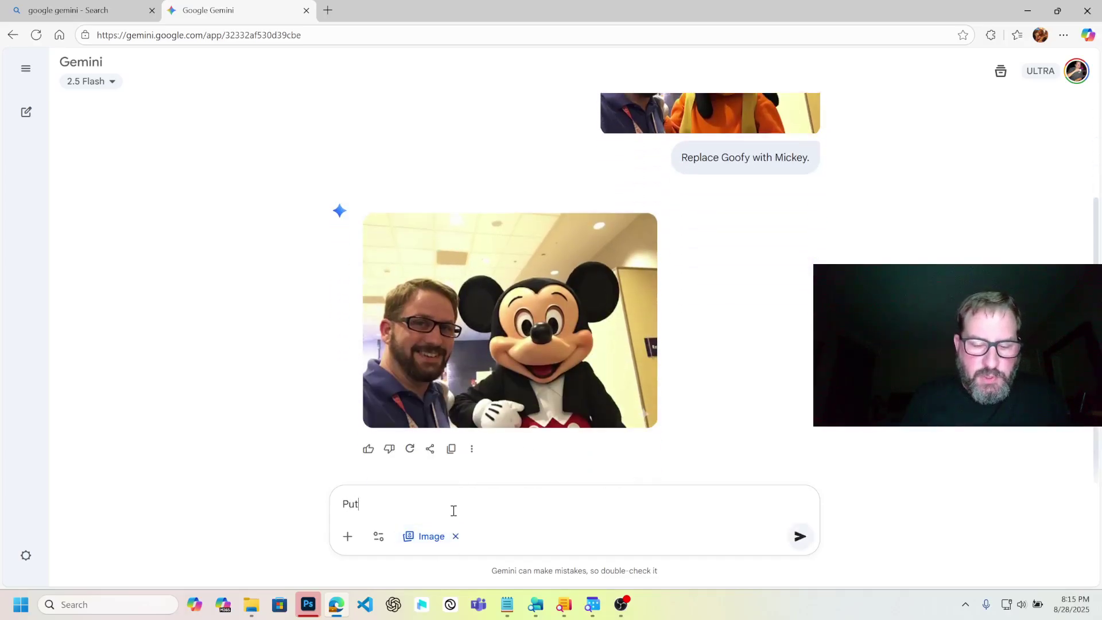
{"action": "type", "text": "Goofy bac"}
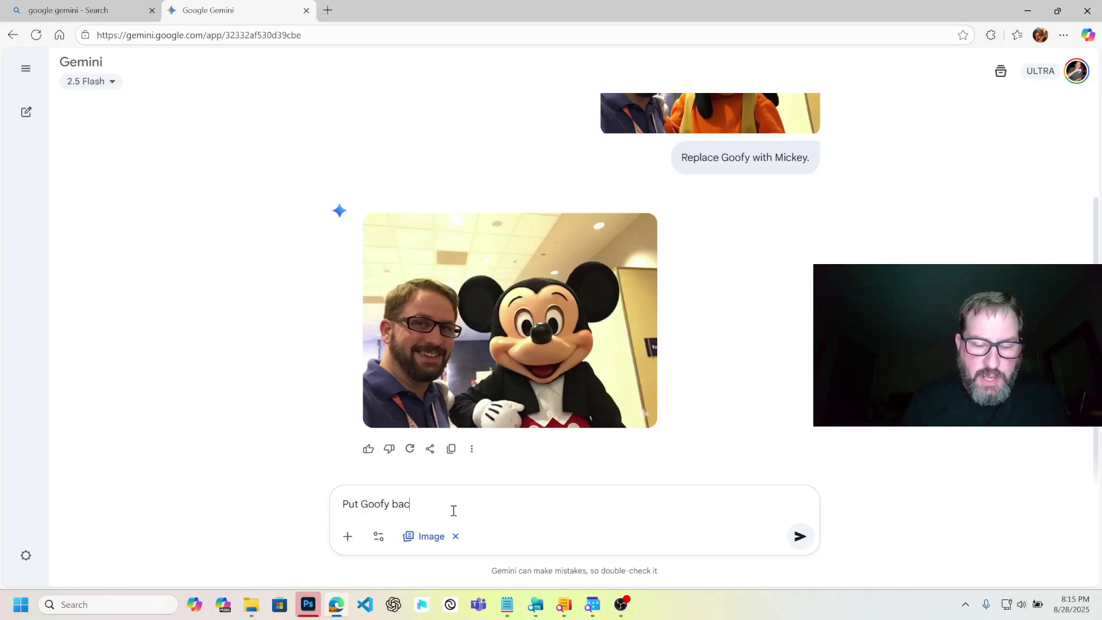
{"action": "type", "text": "k in, looking over the top of Micky"}
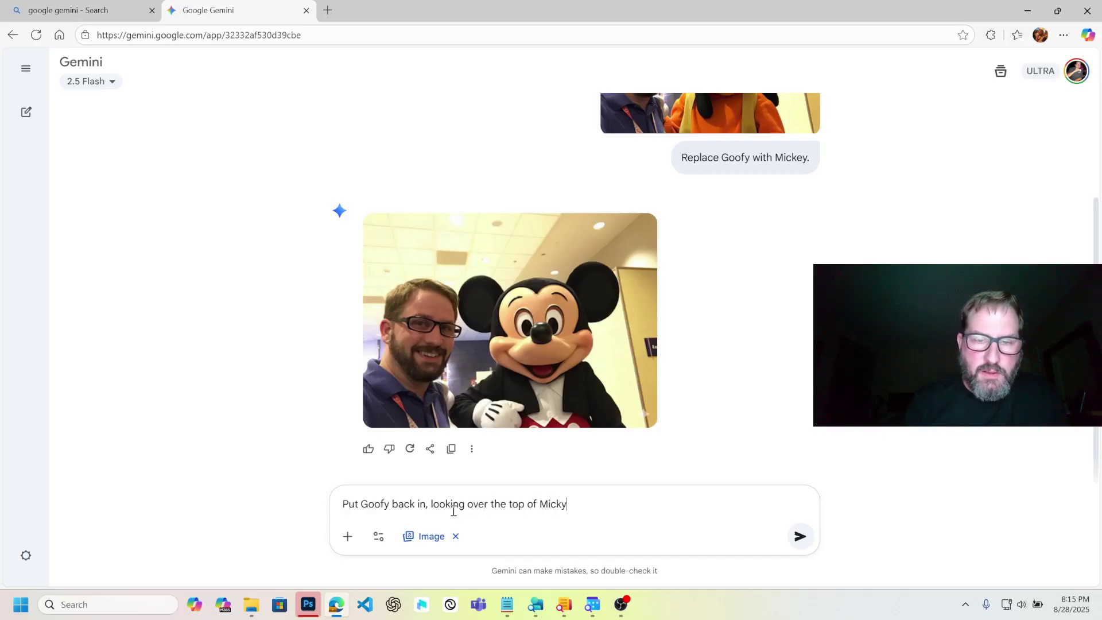
{"action": "key", "text": "Return"}
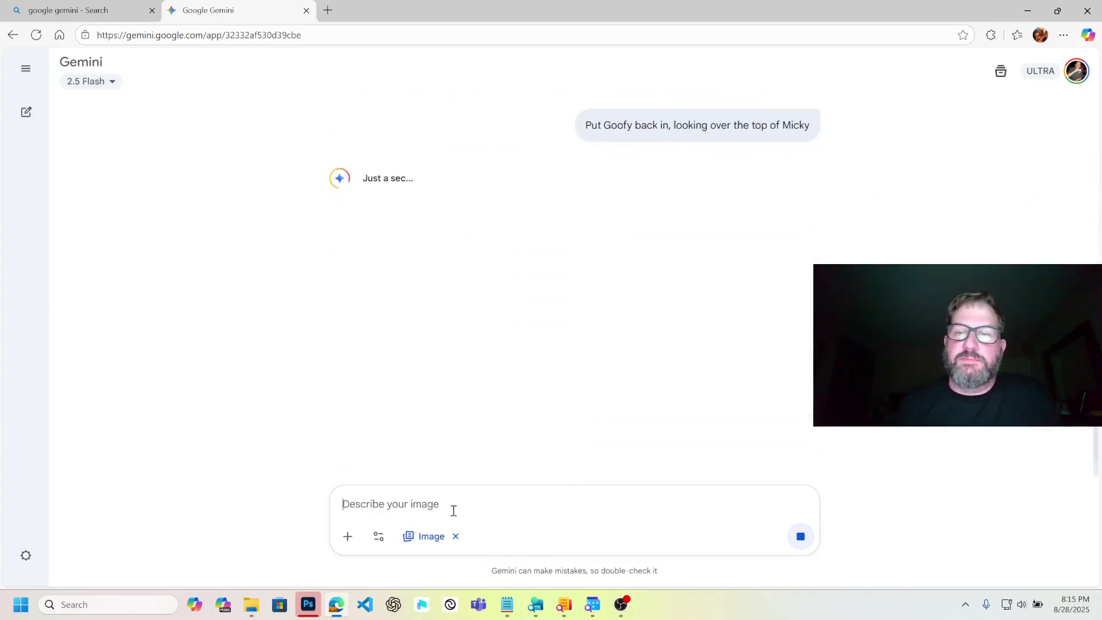
{"action": "scroll", "coordinate": [782, 167], "scroll_direction": "up", "scroll_amount": 3}
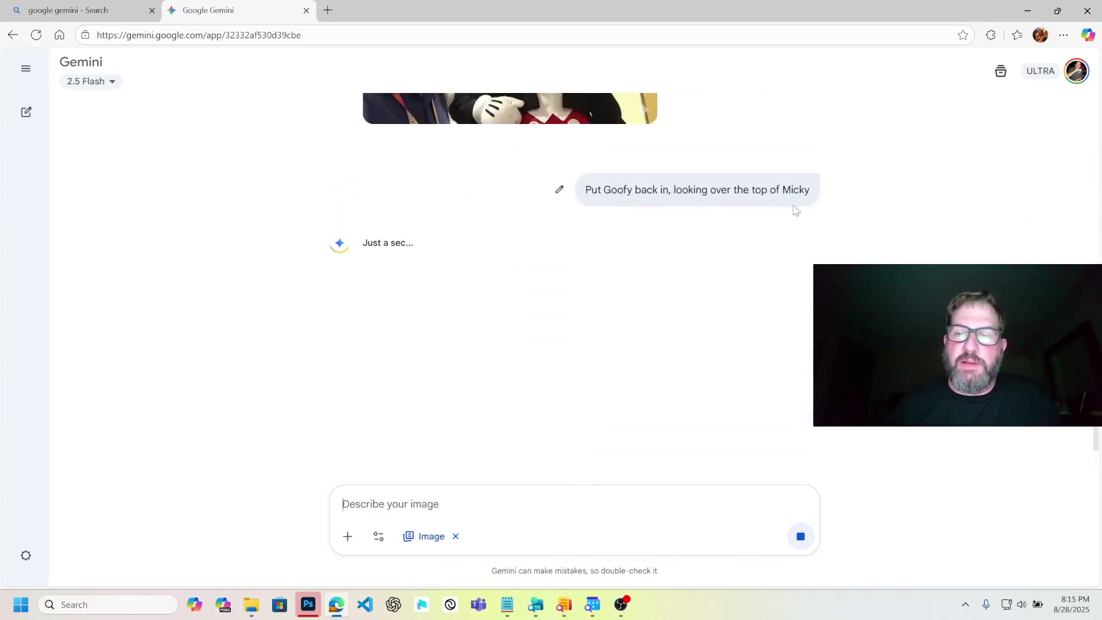
{"action": "scroll", "coordinate": [716, 253], "scroll_direction": "up", "scroll_amount": 1}
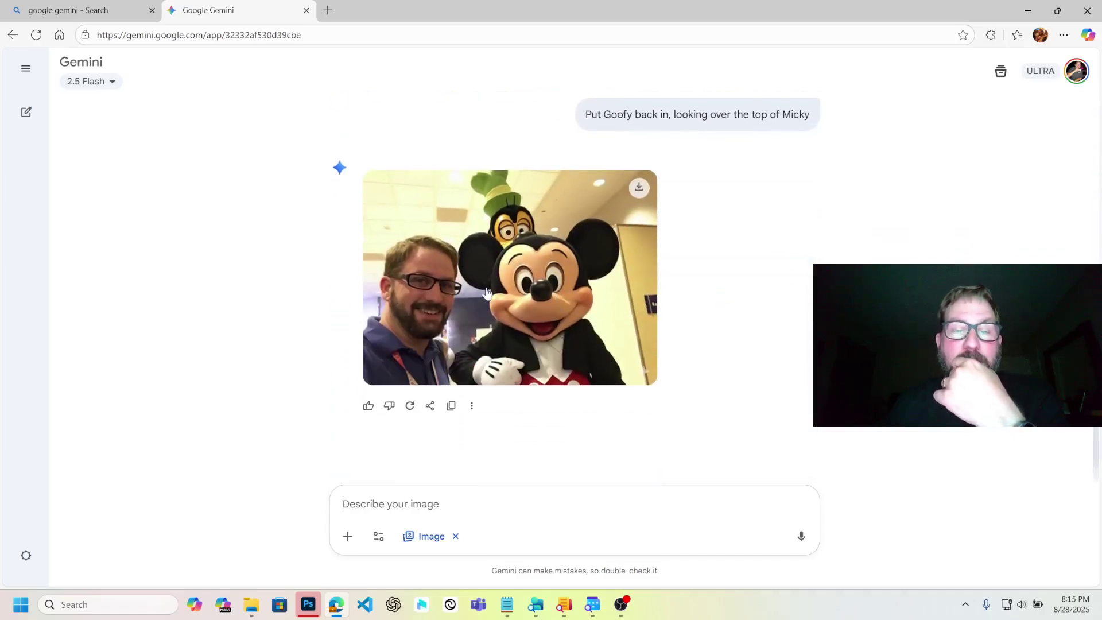
{"action": "left_click", "coordinate": [487, 293]}
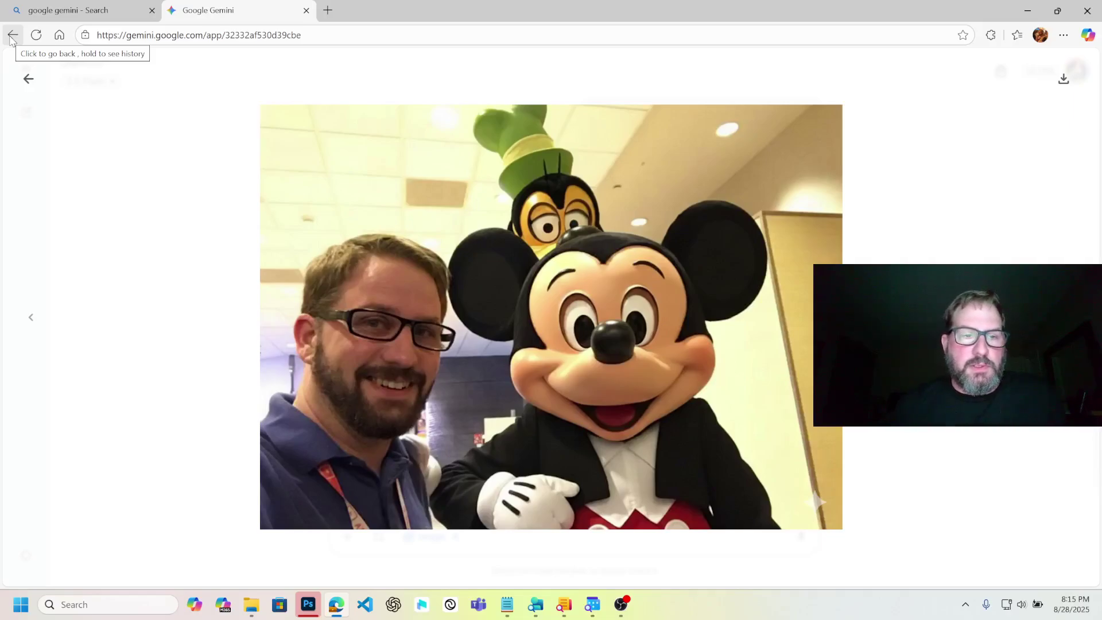
{"action": "left_click", "coordinate": [11, 36]}
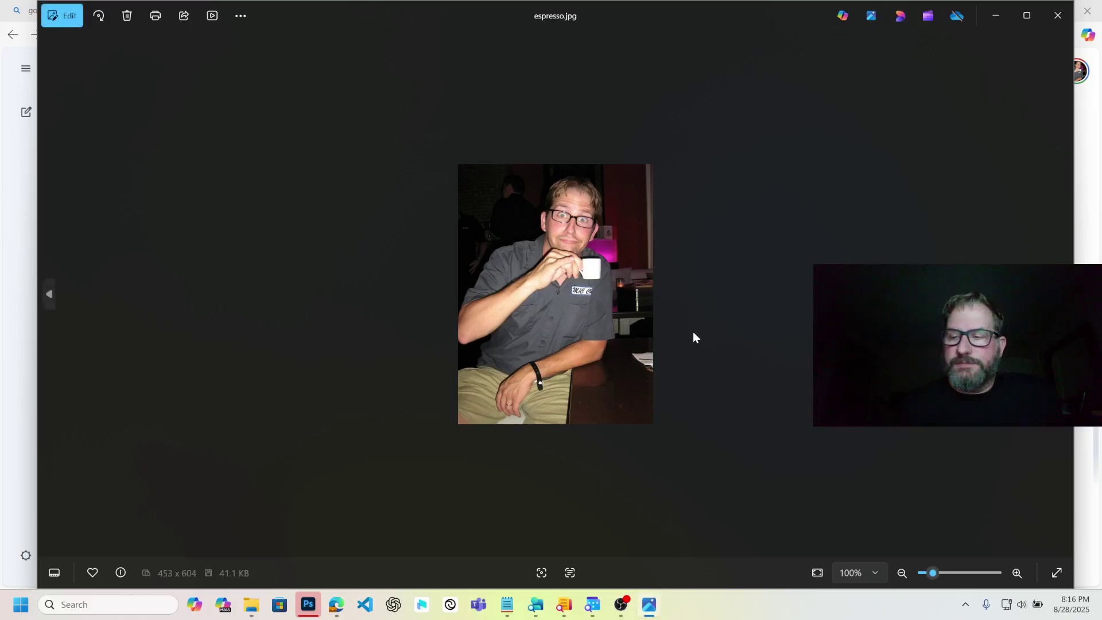
Step: Zoom into espresso.jpg in Photos, then close the viewer
{"action": "scroll", "coordinate": [587, 335], "scroll_direction": "up", "scroll_amount": 3}
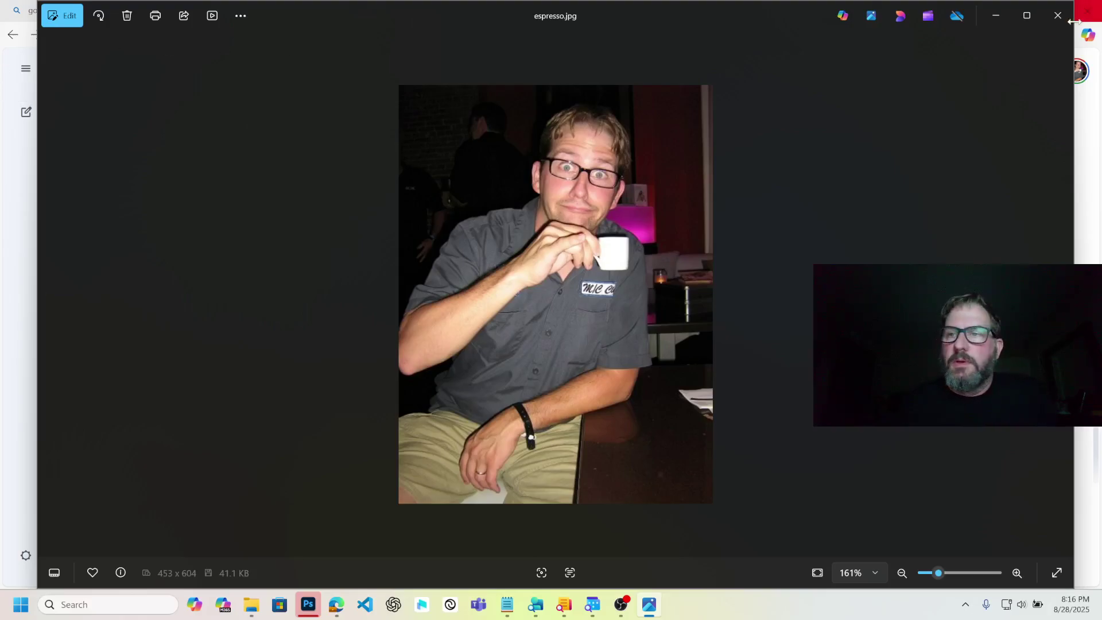
{"action": "left_click", "coordinate": [1057, 15]}
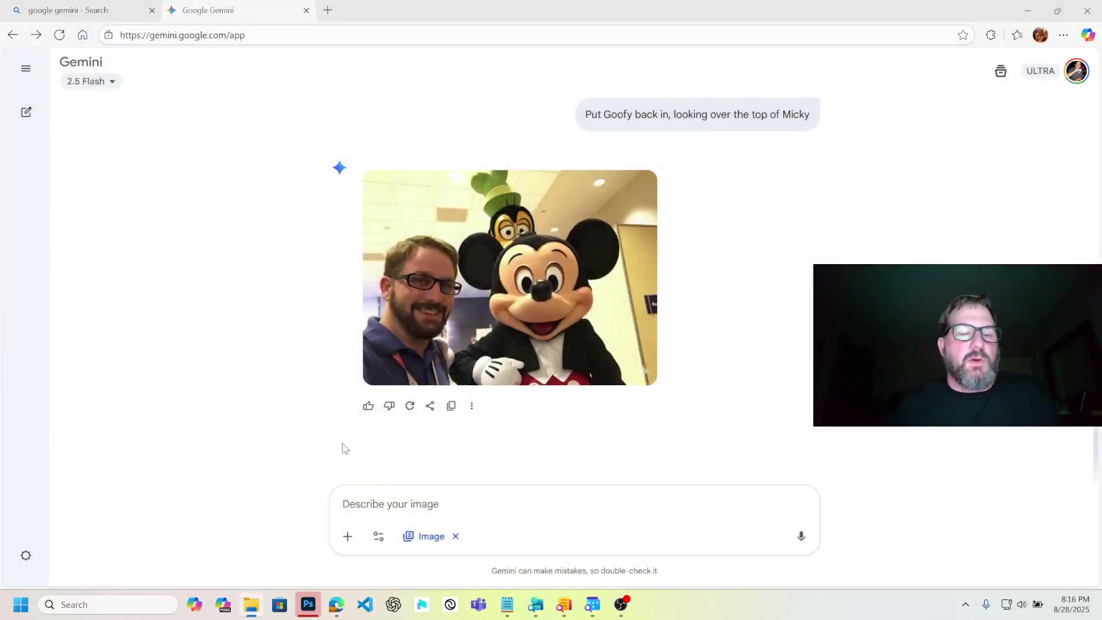
Step: Attach the espresso photo and request a 90s CD cover for ska group Happy Sunshine
{"action": "left_click", "coordinate": [346, 535]}
{"action": "left_click", "coordinate": [384, 447]}
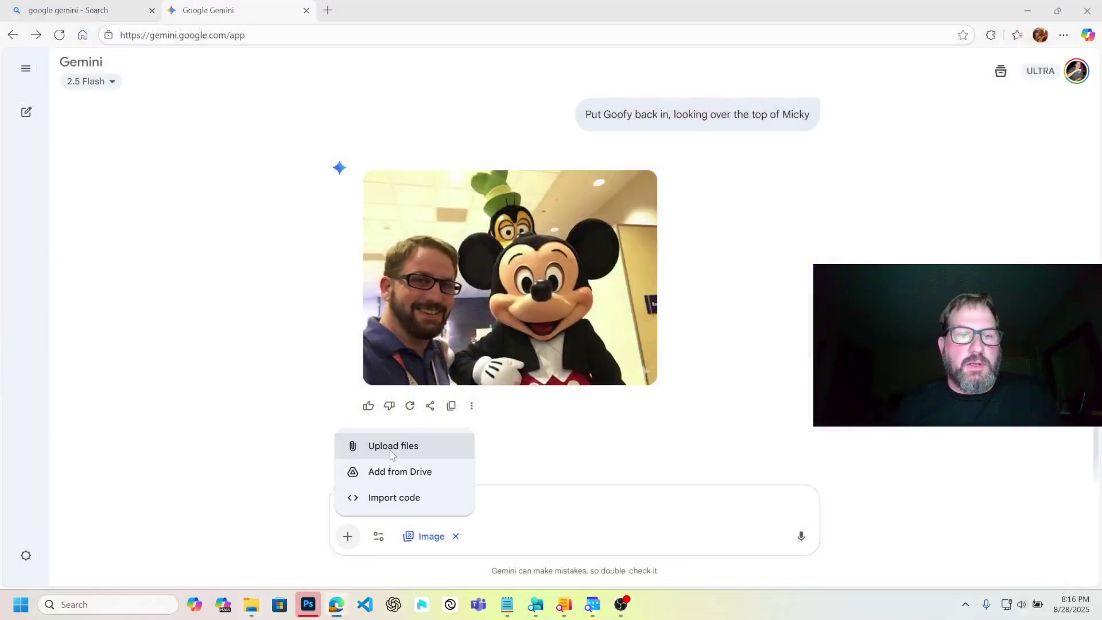
{"action": "left_click", "coordinate": [444, 127]}
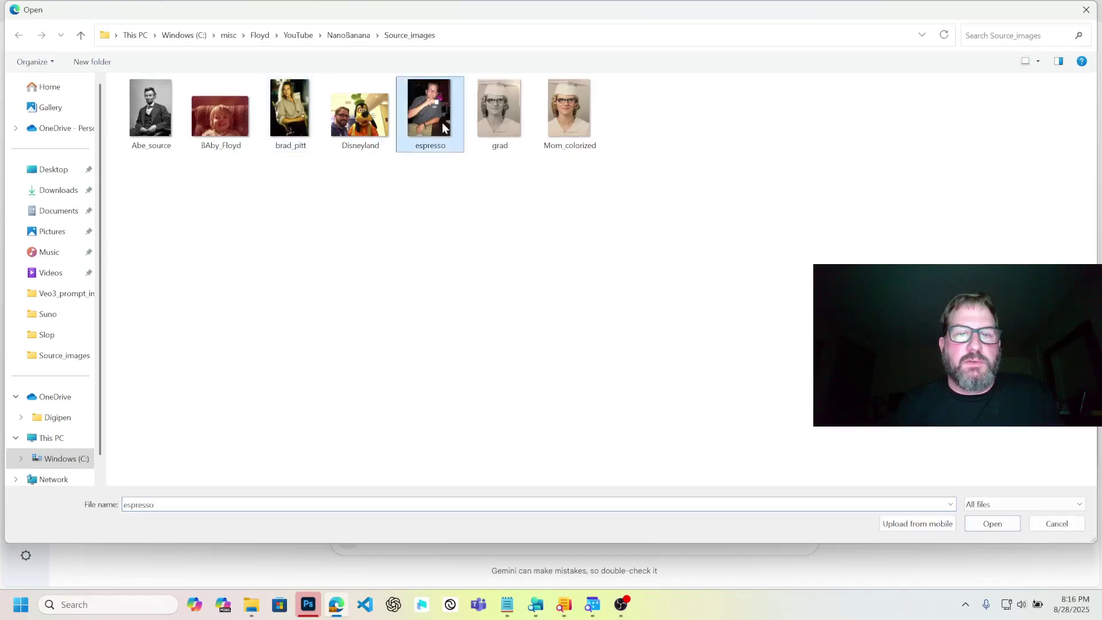
{"action": "left_click", "coordinate": [992, 523]}
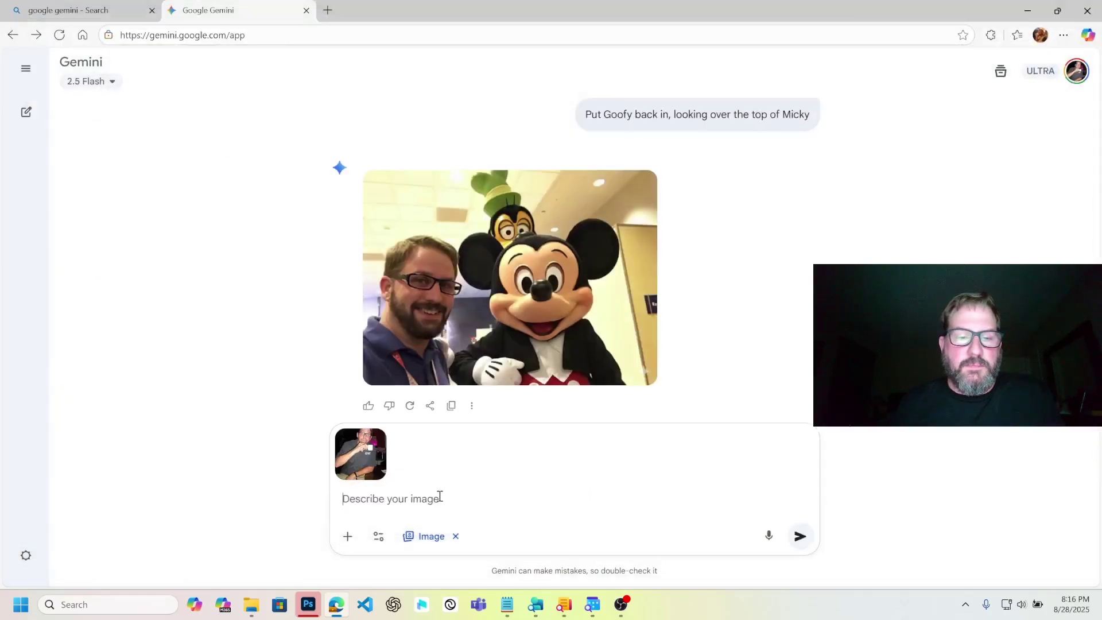
{"action": "type", "text": "Turn thi"}
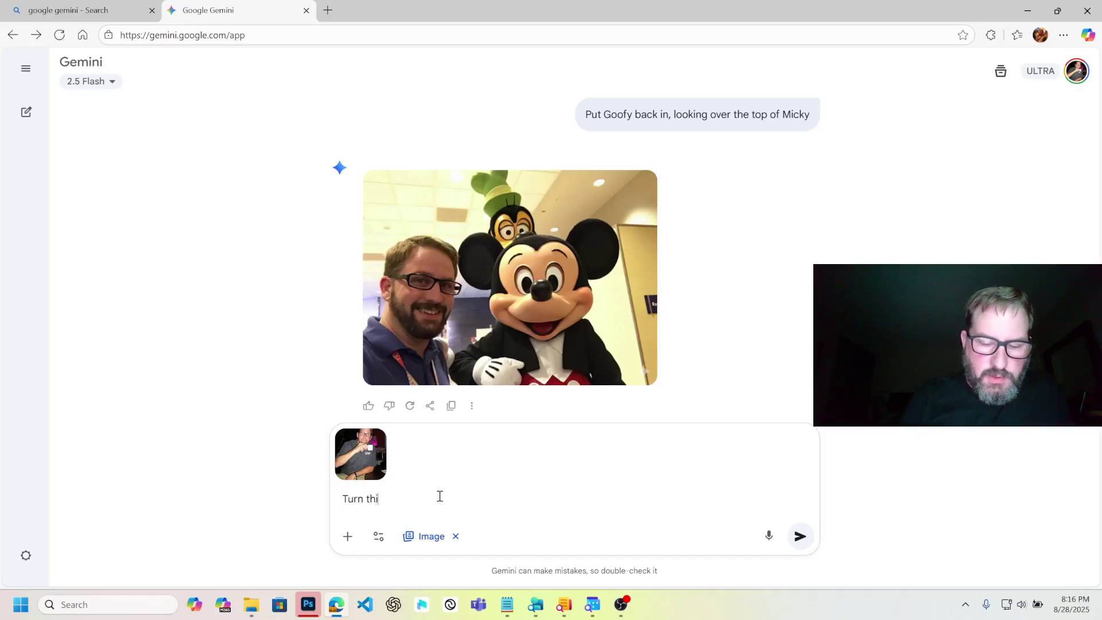
{"action": "type", "text": "s image into a"}
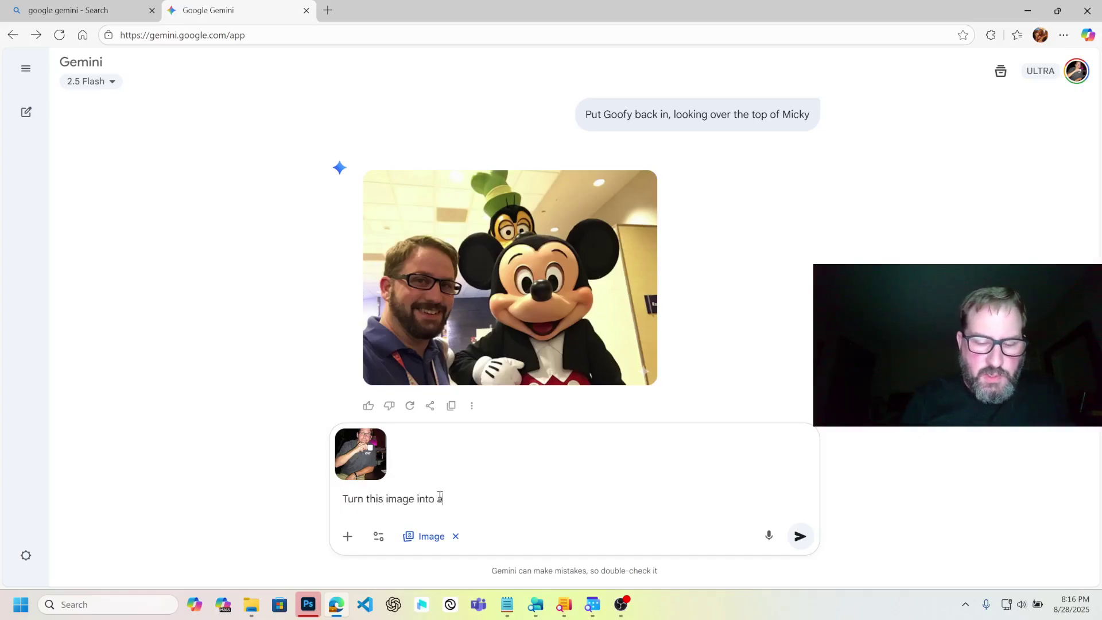
{"action": "type", "text": " CD cover "}
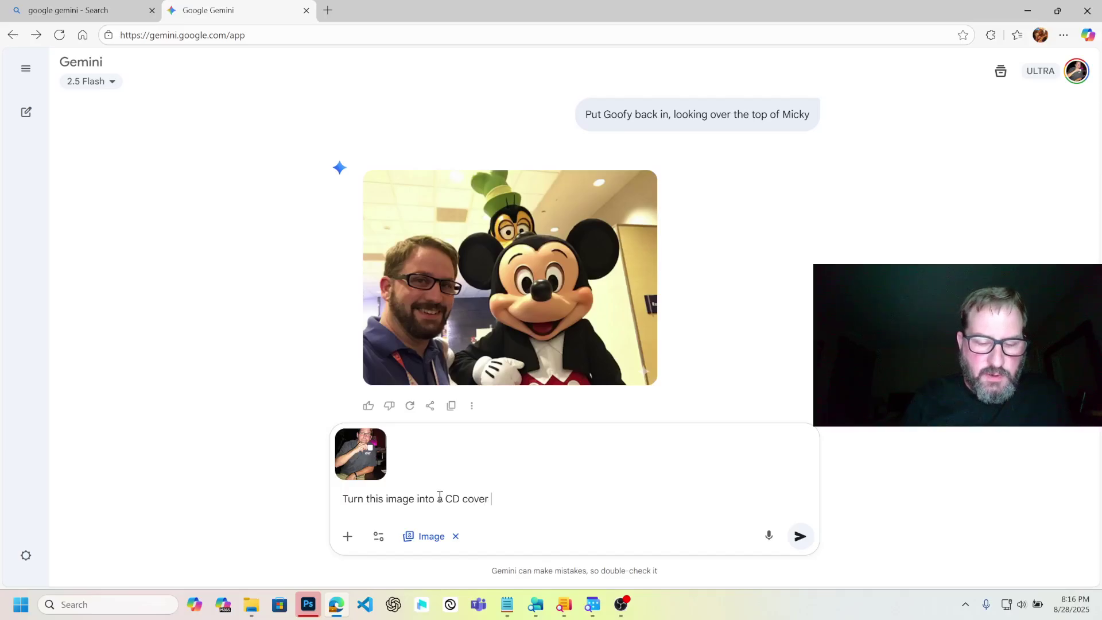
{"action": "type", "text": "from the 90"}
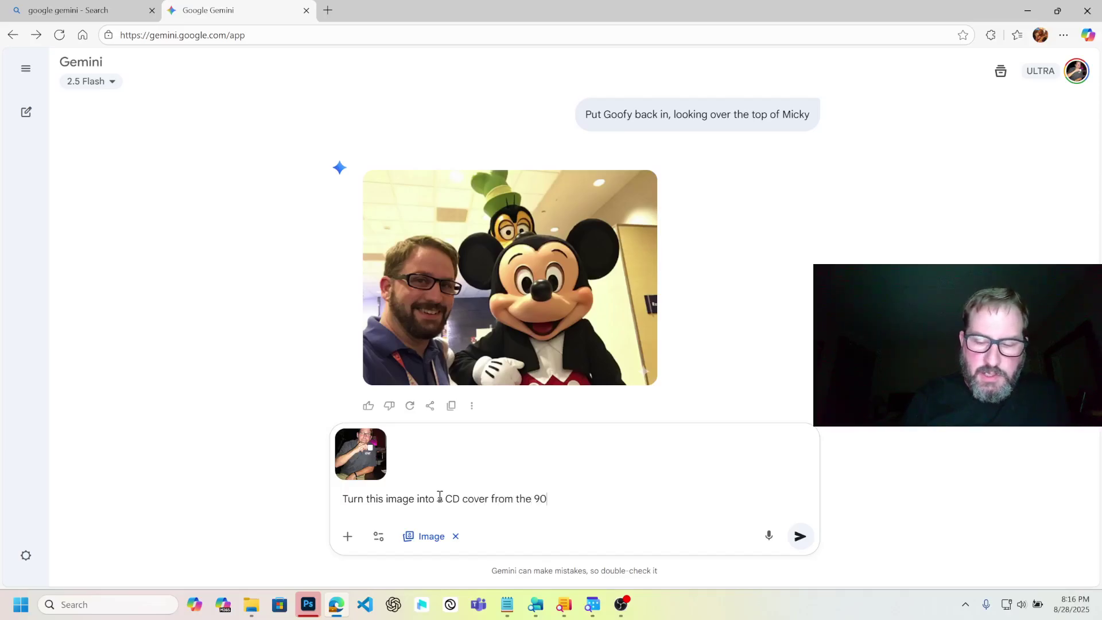
{"action": "type", "text": "s fo"}
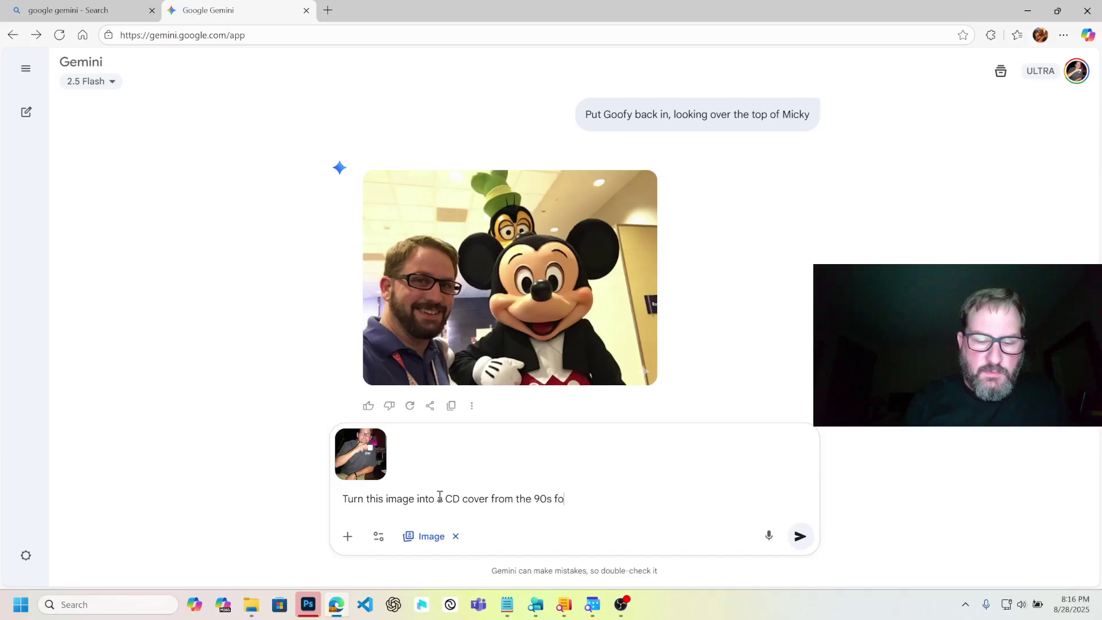
{"action": "type", "text": "r a Ska group called"}
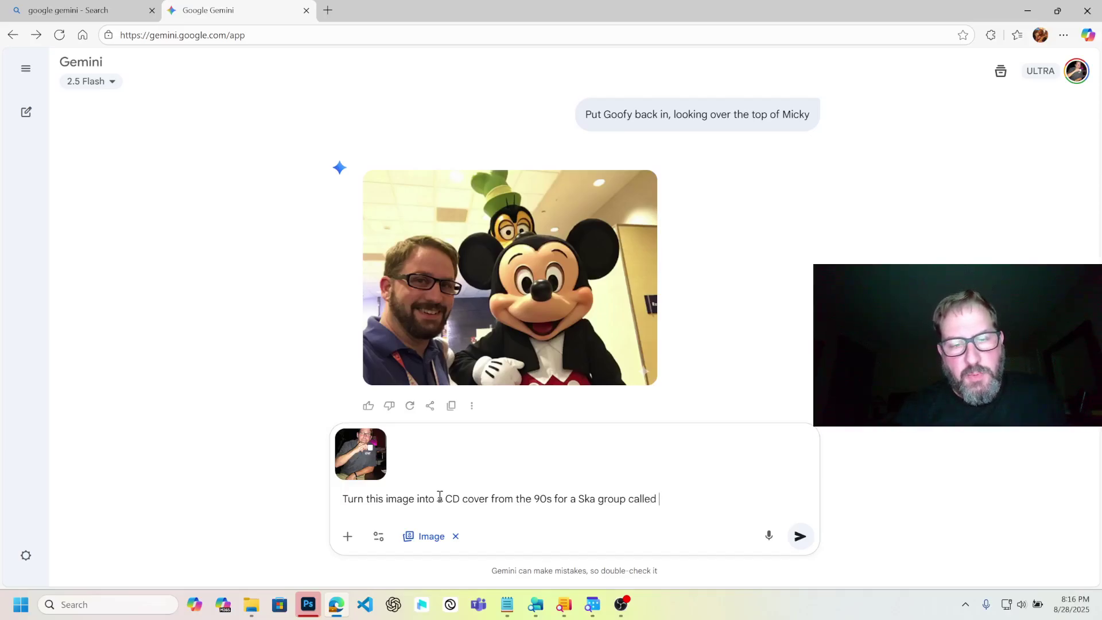
{"action": "type", "text": "H"}
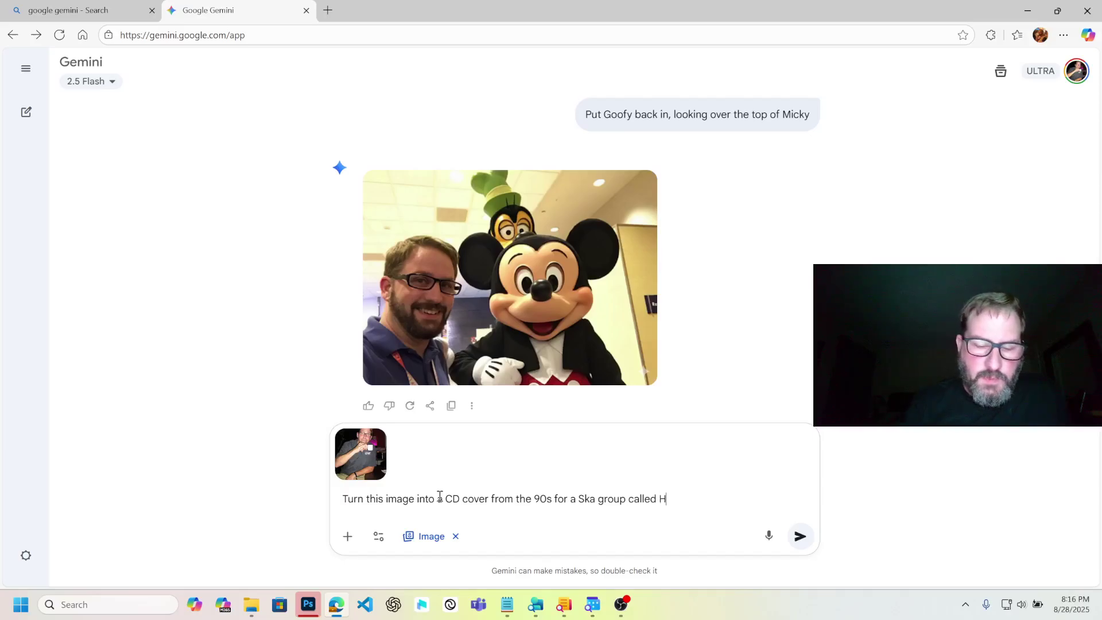
{"action": "type", "text": "appy Sunshi"}
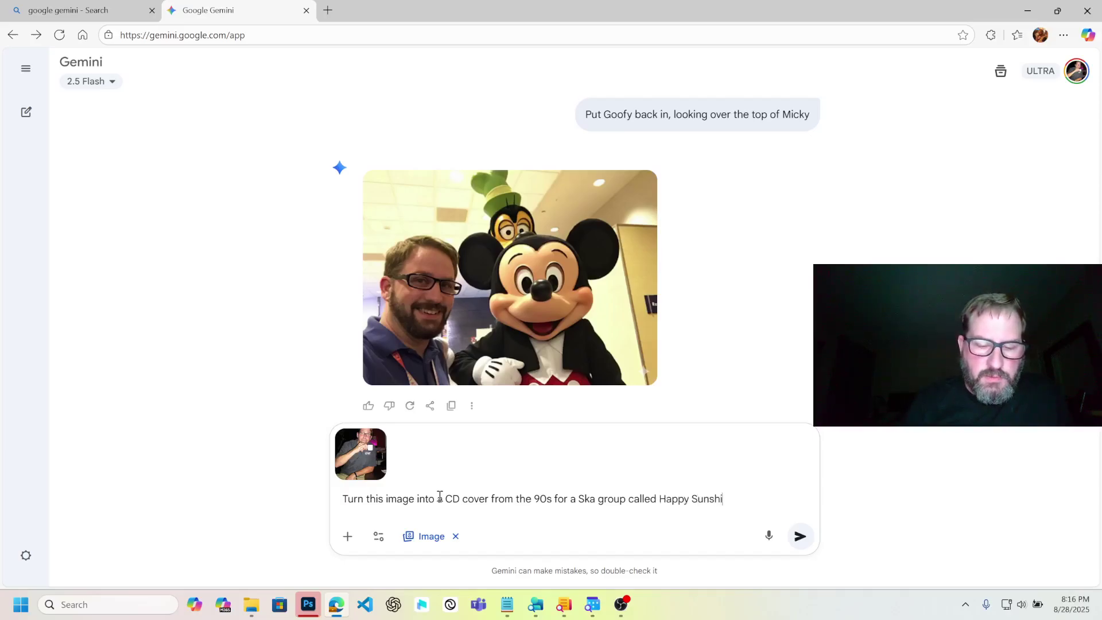
{"action": "type", "text": "ne"}
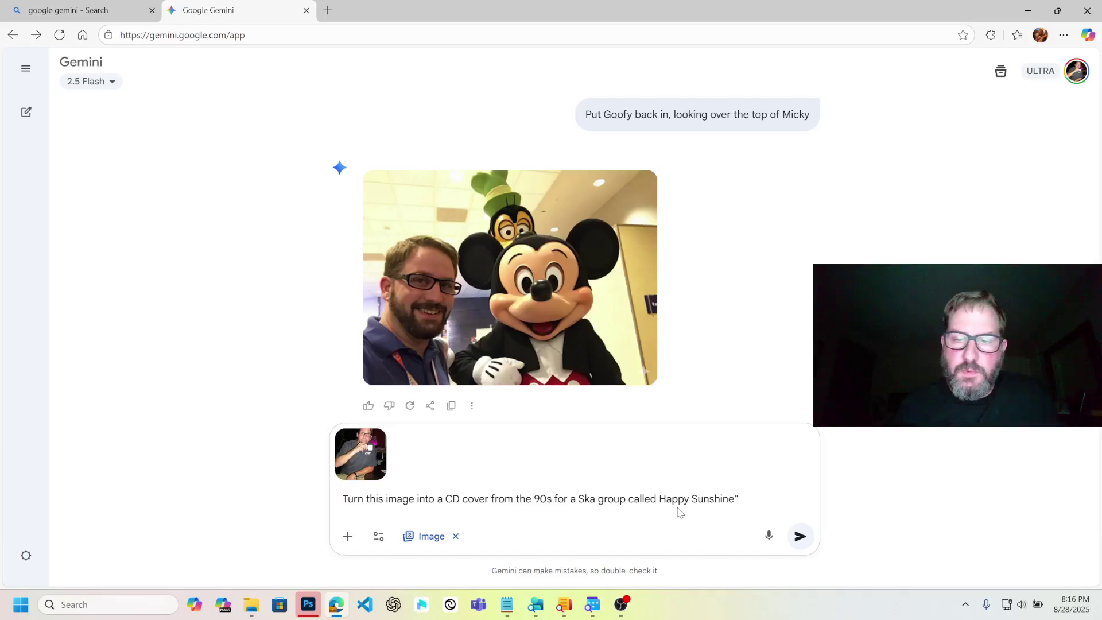
Step: Quote the band name and describe a worn CD case with parental advisory sticker at golden hour
{"action": "left_click", "coordinate": [661, 498]}
{"action": "type", "text": "\""}
{"action": "left_click", "coordinate": [751, 494]}
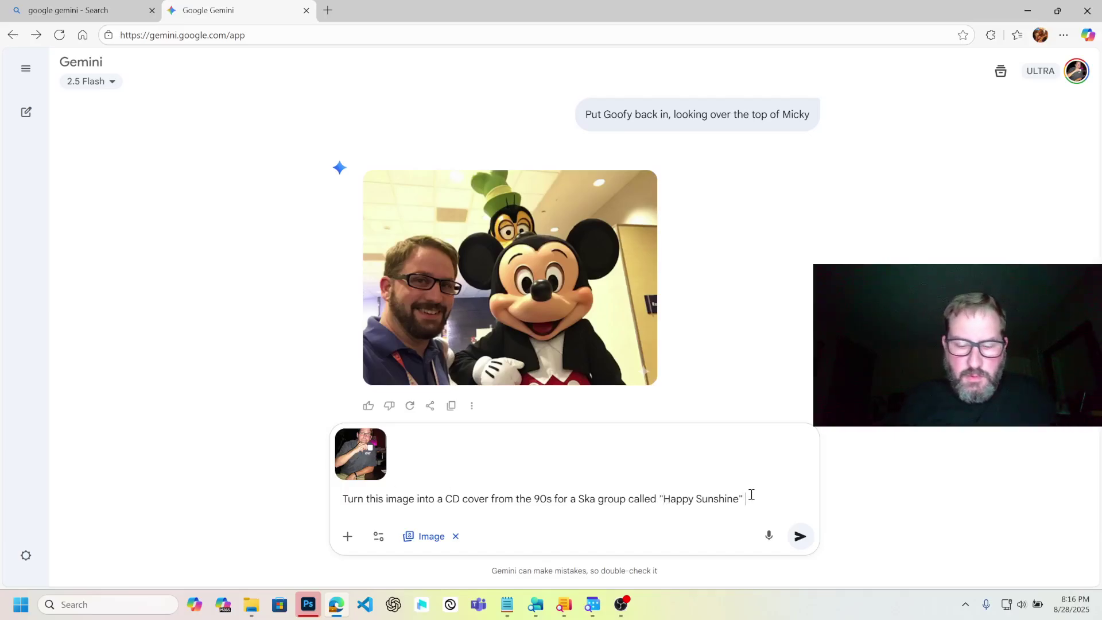
{"action": "type", "text": "Make ssu"}
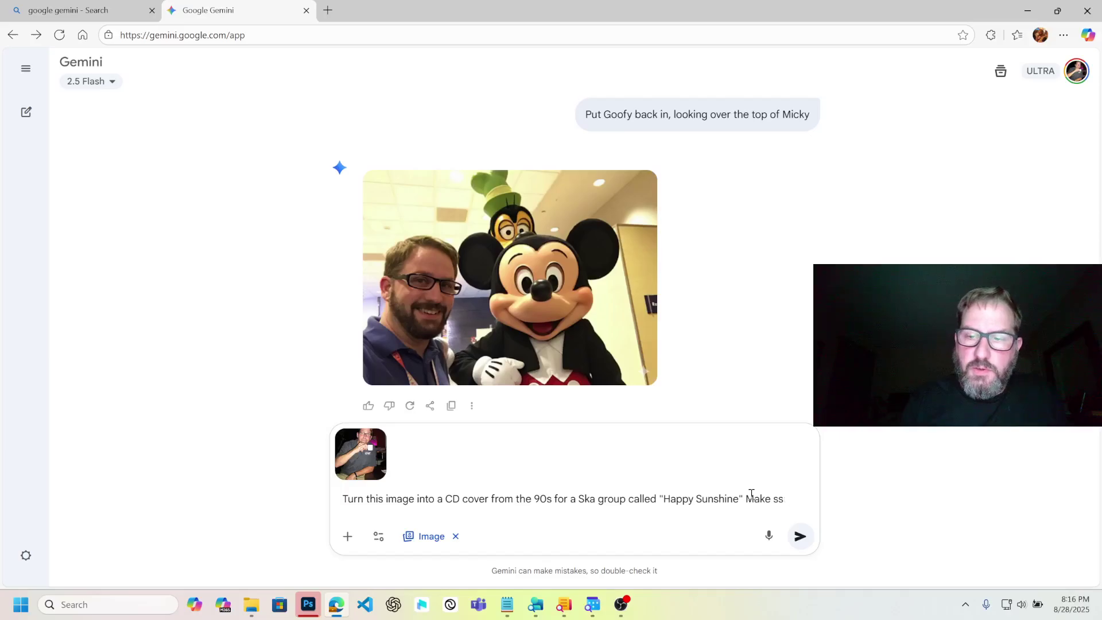
{"action": "key", "text": "BackSpace"}
{"action": "key", "text": "BackSpace"}
{"action": "key", "text": "BackSpace"}
{"action": "key", "text": "BackSpace"}
{"action": "key", "text": "BackSpace"}
{"action": "key", "text": "BackSpace"}
{"action": "key", "text": "BackSpace"}
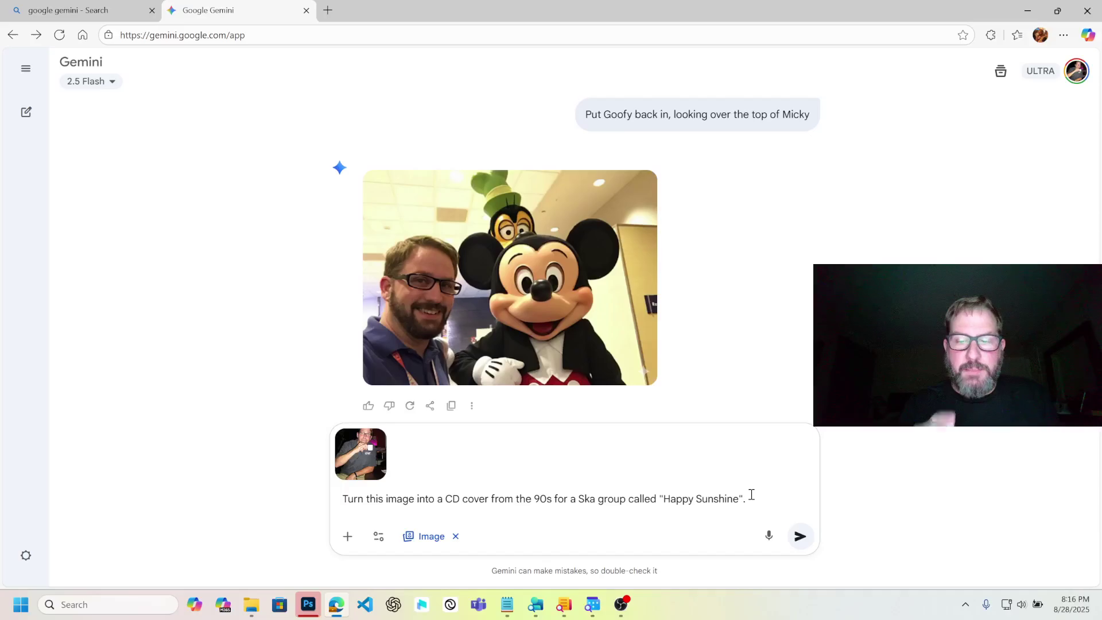
{"action": "type", "text": "P"}
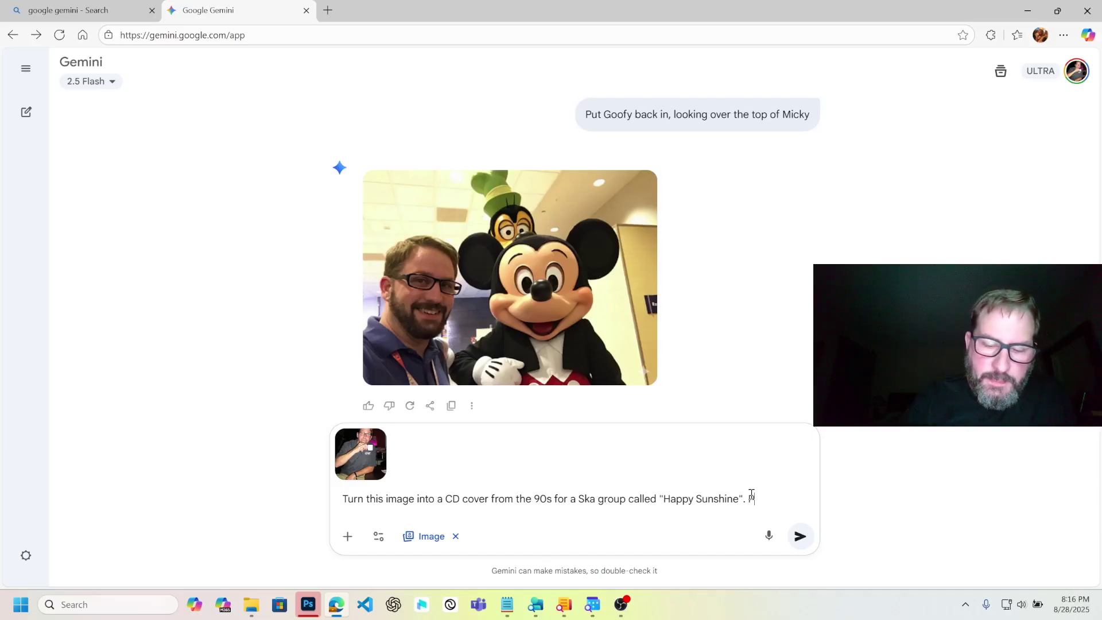
{"action": "type", "text": "ut the image o"}
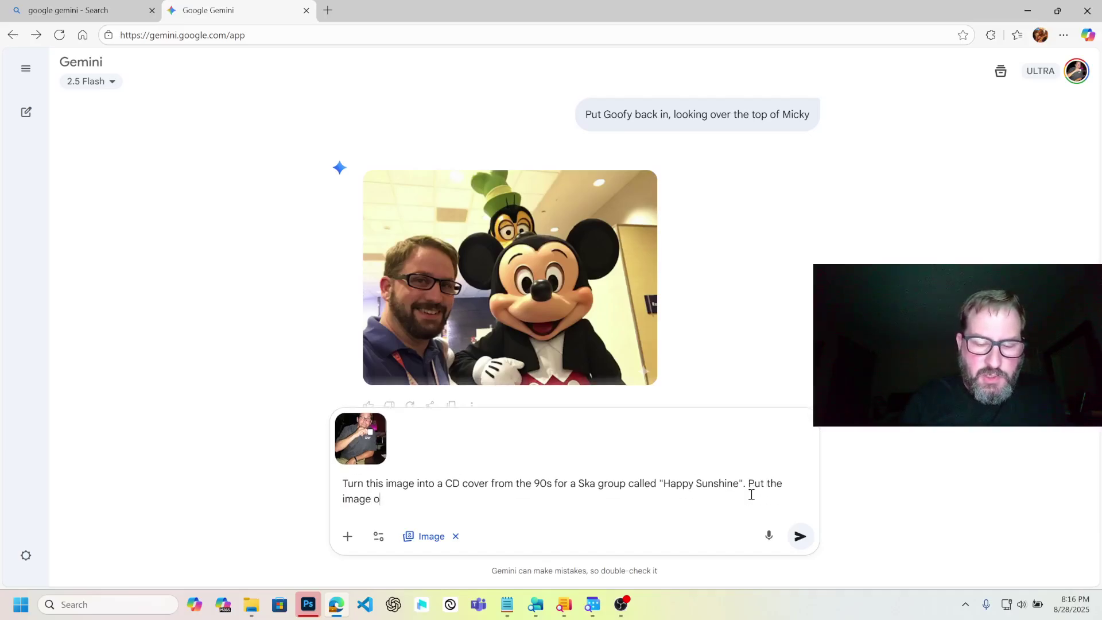
{"action": "type", "text": "n a CD case"}
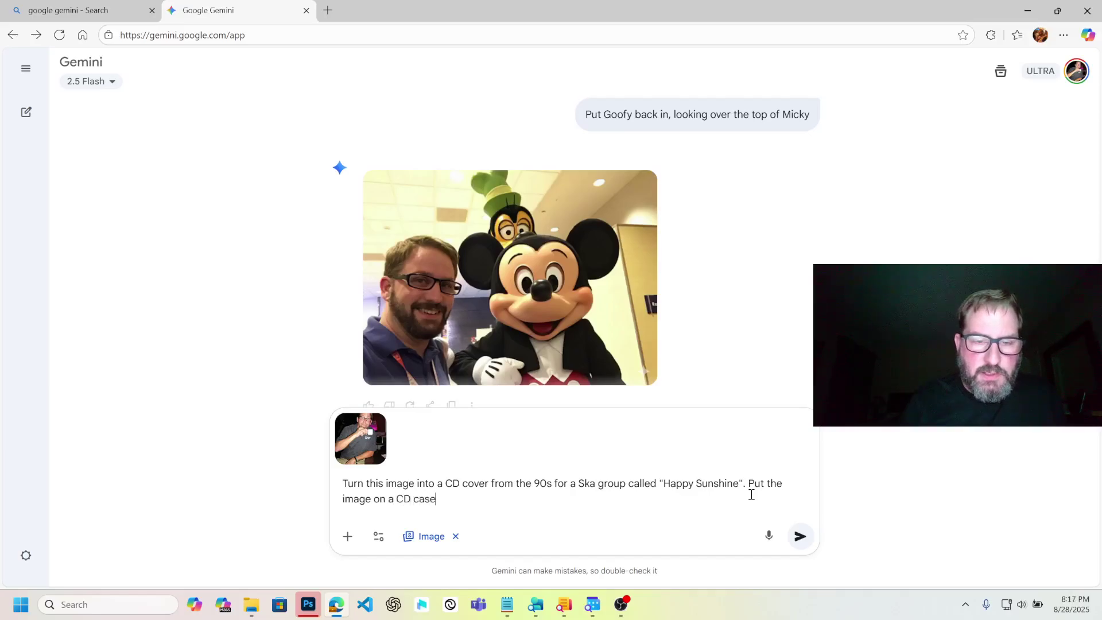
{"action": "type", "text": ". The CD c"}
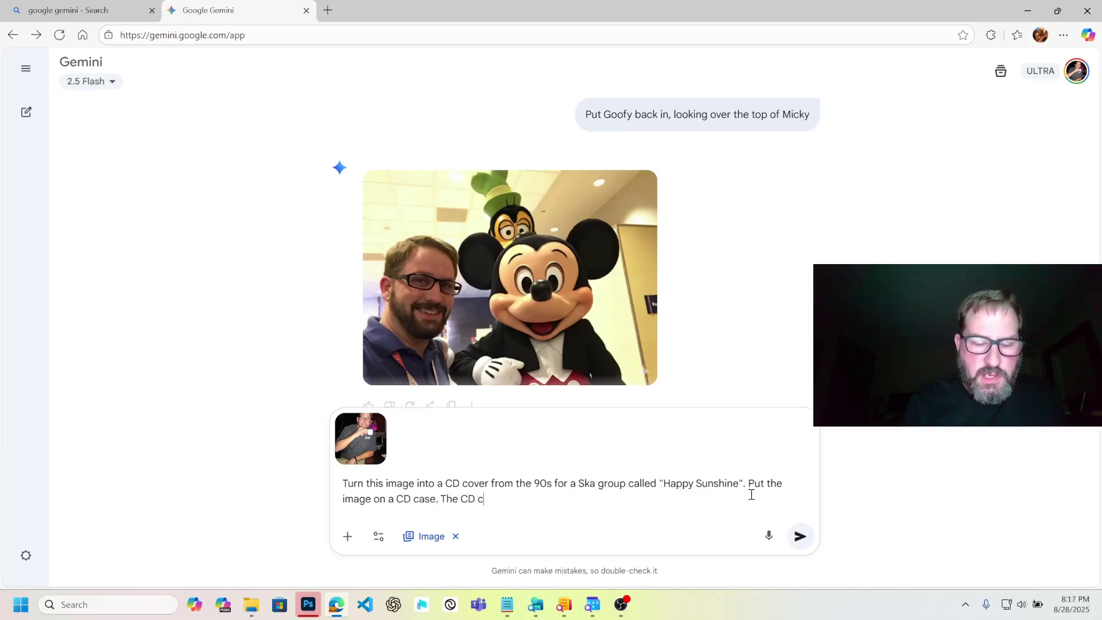
{"action": "type", "text": "ase looks weathered and"}
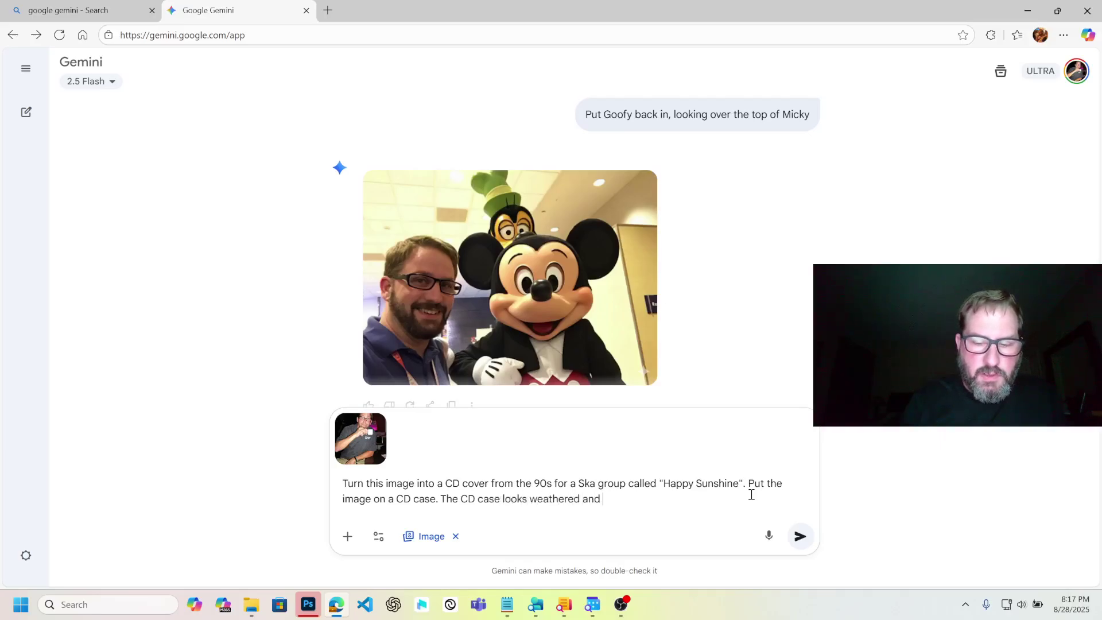
{"action": "type", "text": " worn. "}
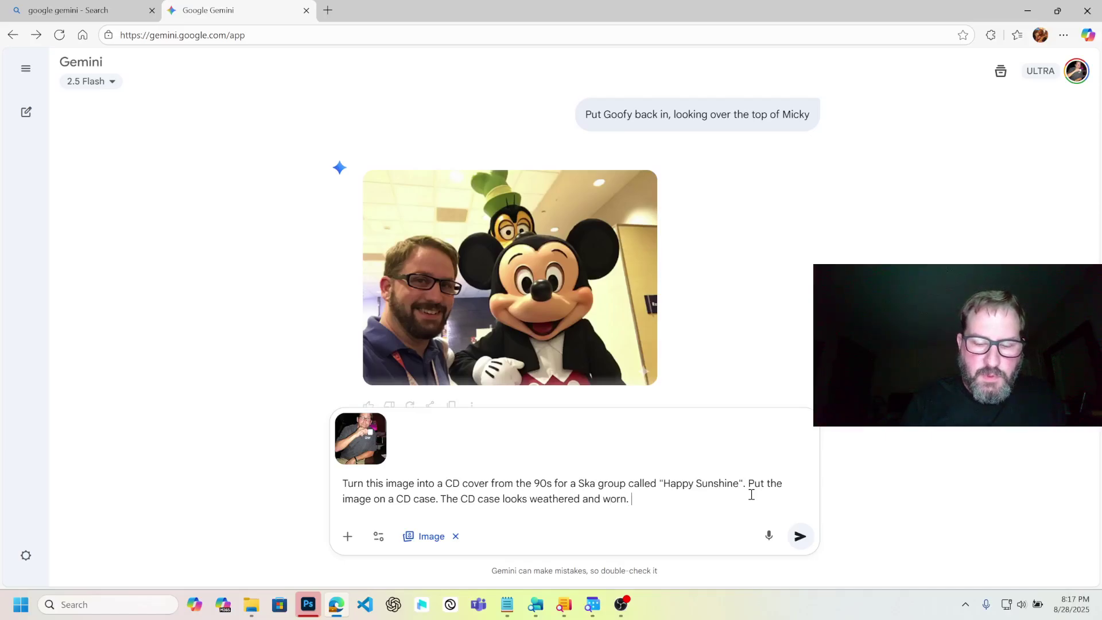
{"action": "type", "text": "There is a"}
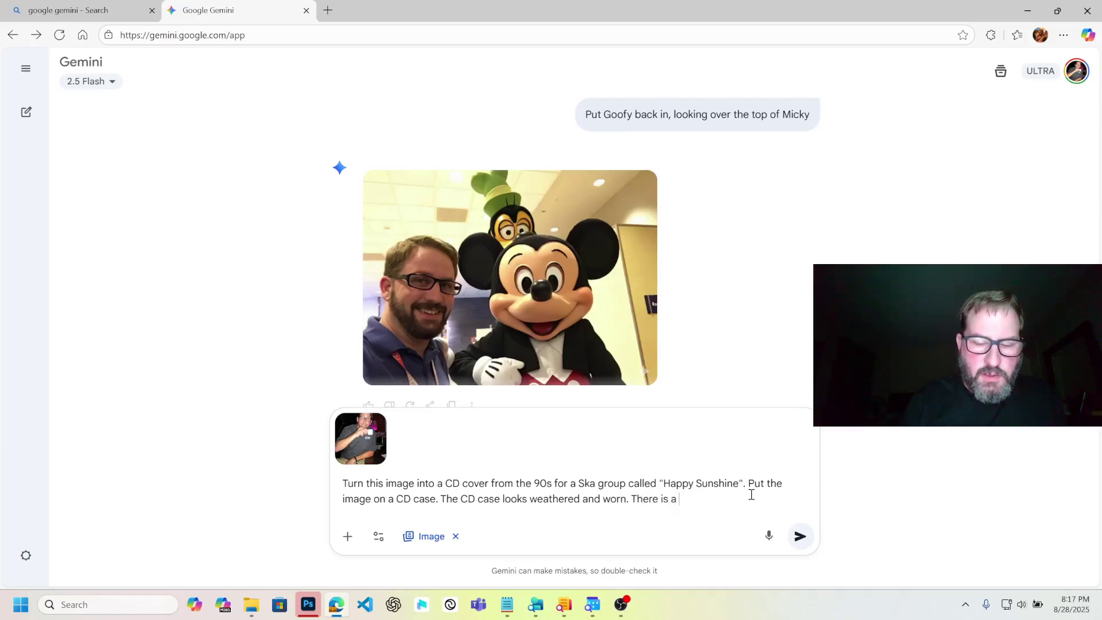
{"action": "type", "text": " parental ad"}
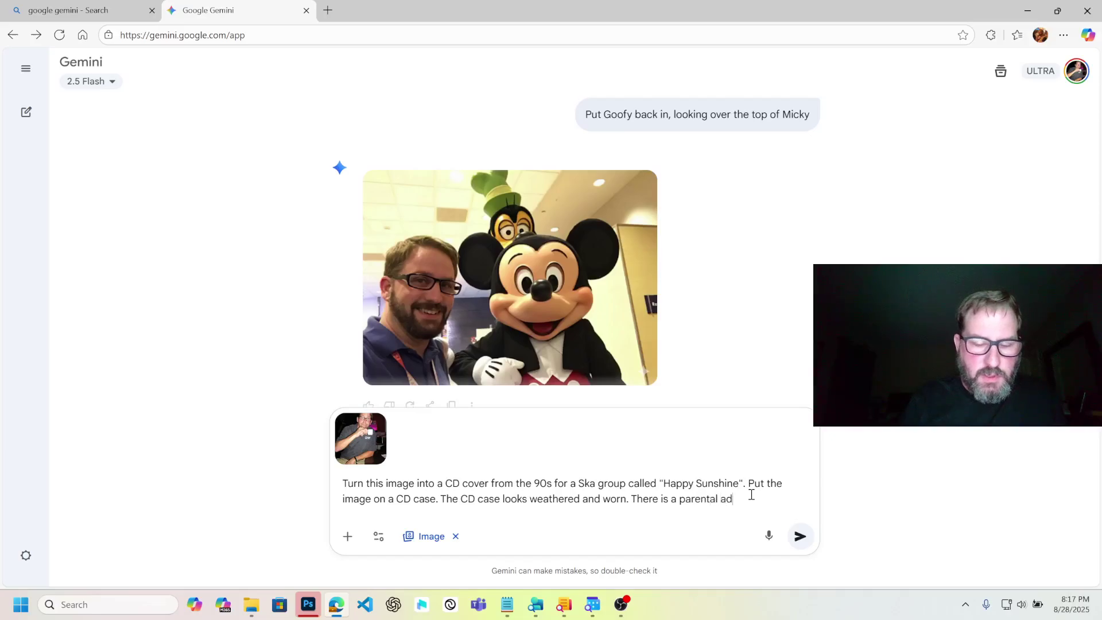
{"action": "type", "text": "ivsory "}
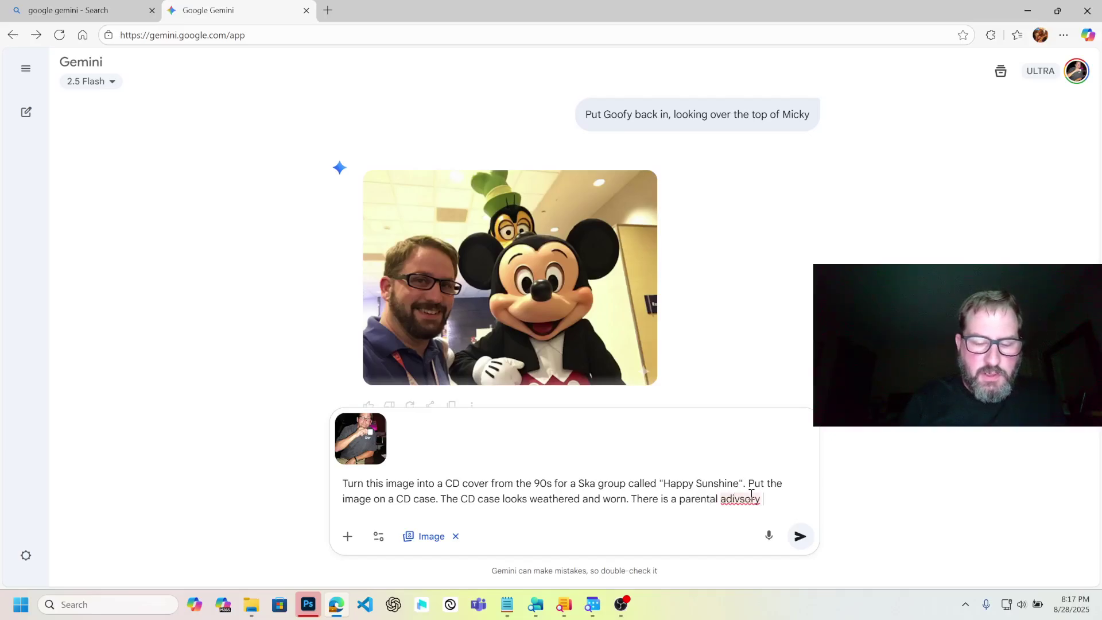
{"action": "type", "text": "sticker o"}
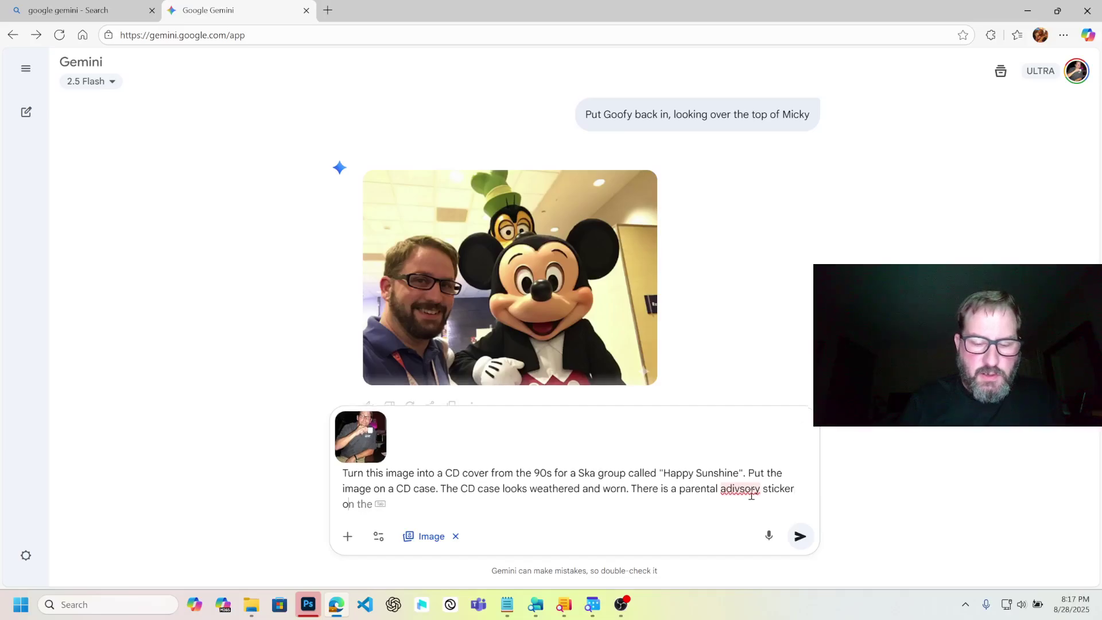
{"action": "type", "text": "n it. It is"}
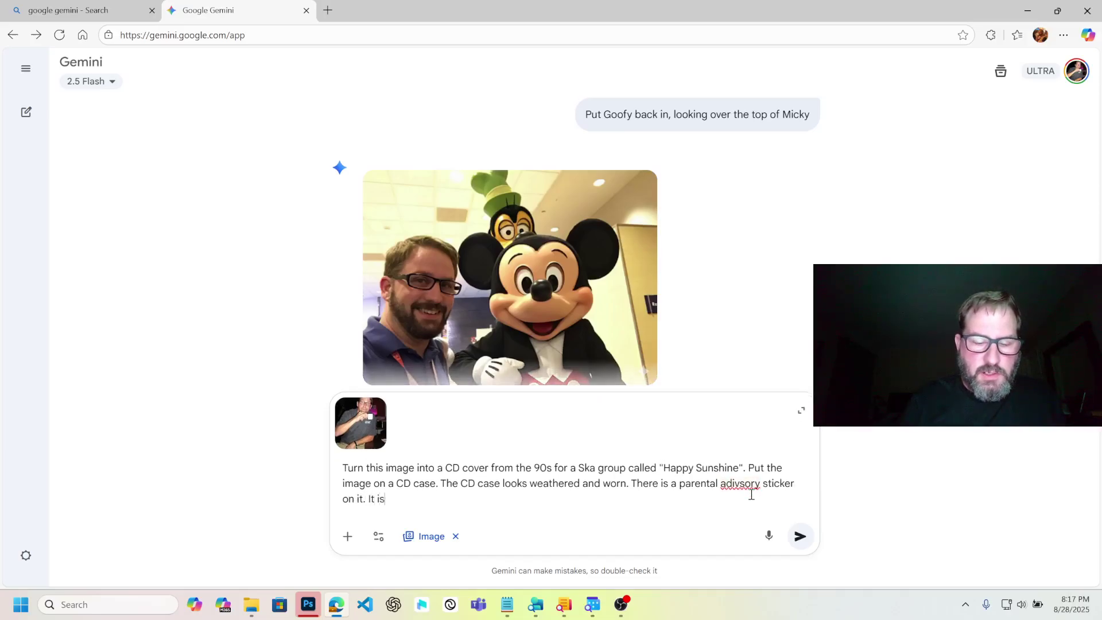
{"action": "type", "text": " on the floor o"}
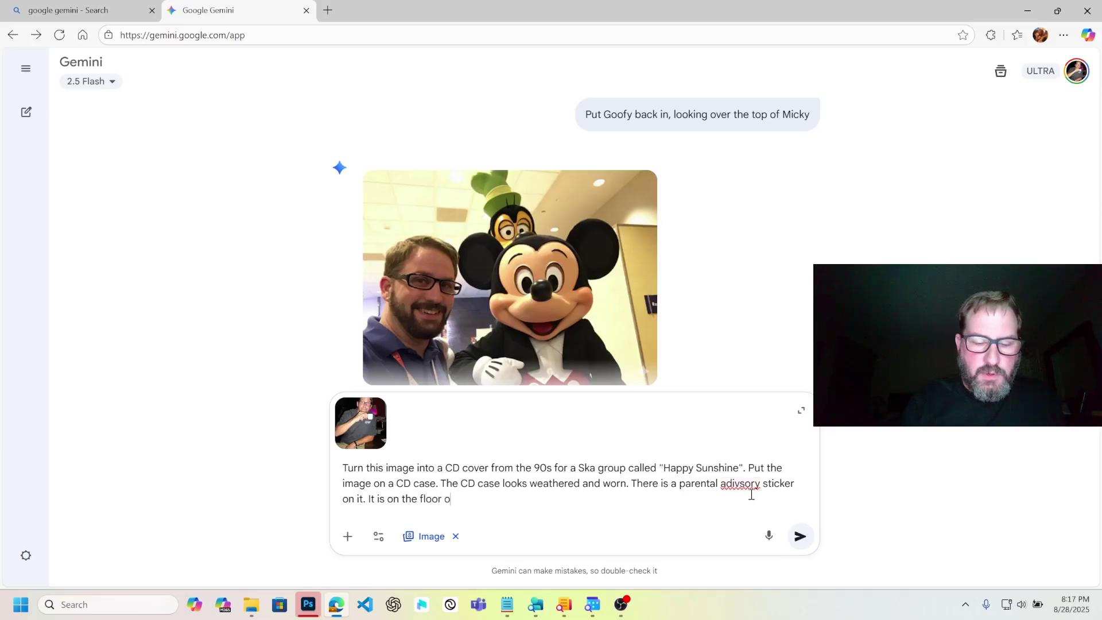
{"action": "type", "text": "f a carpe"}
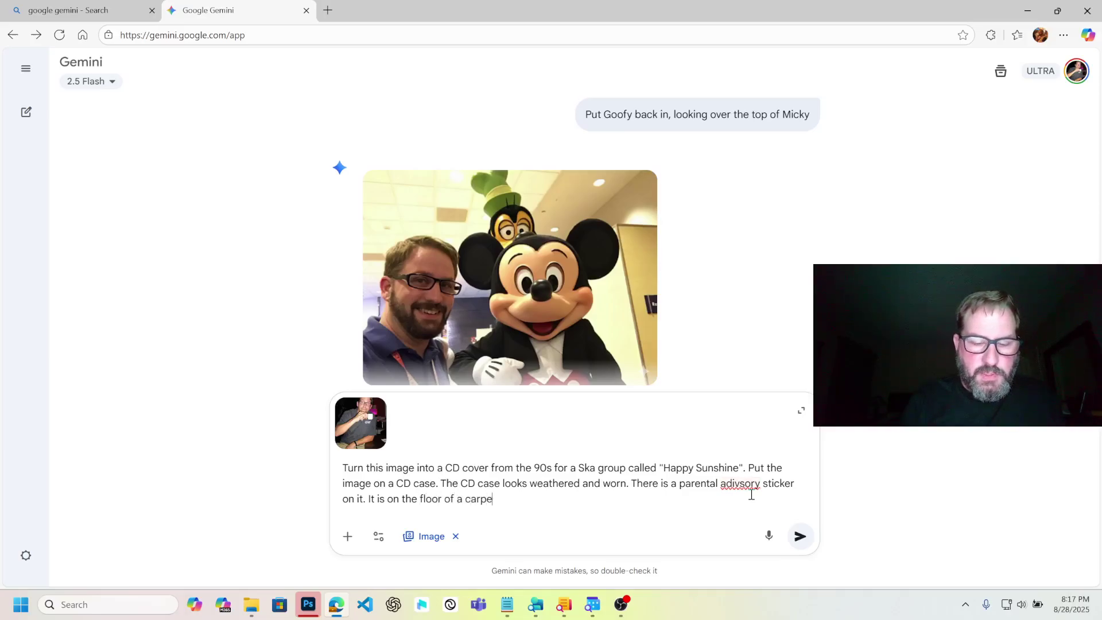
{"action": "type", "text": "ted room"}
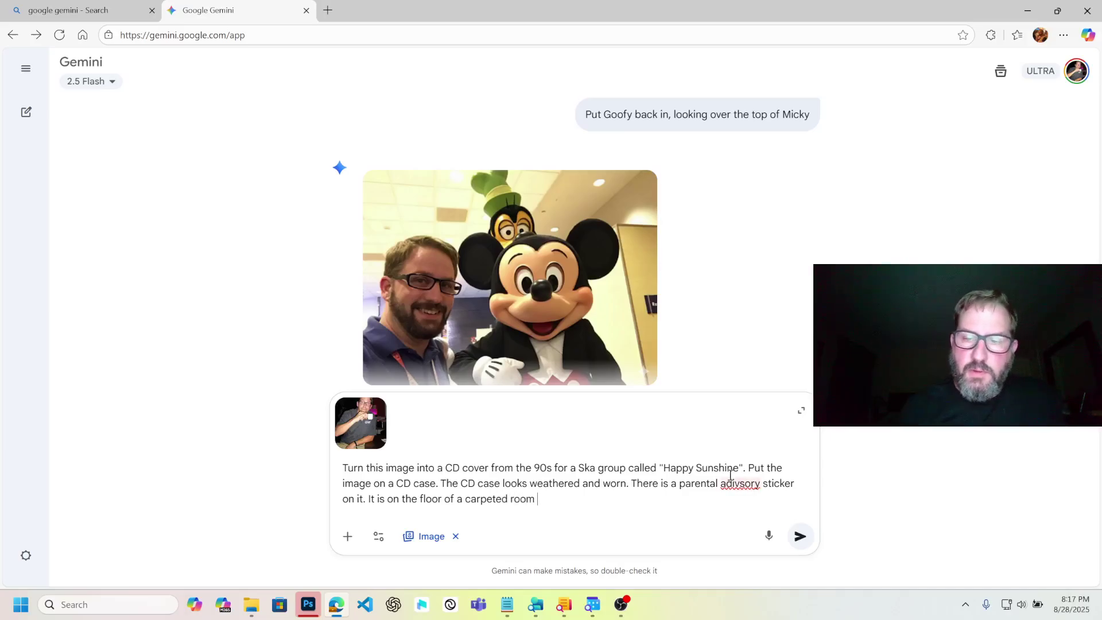
{"action": "right_click", "coordinate": [734, 486]}
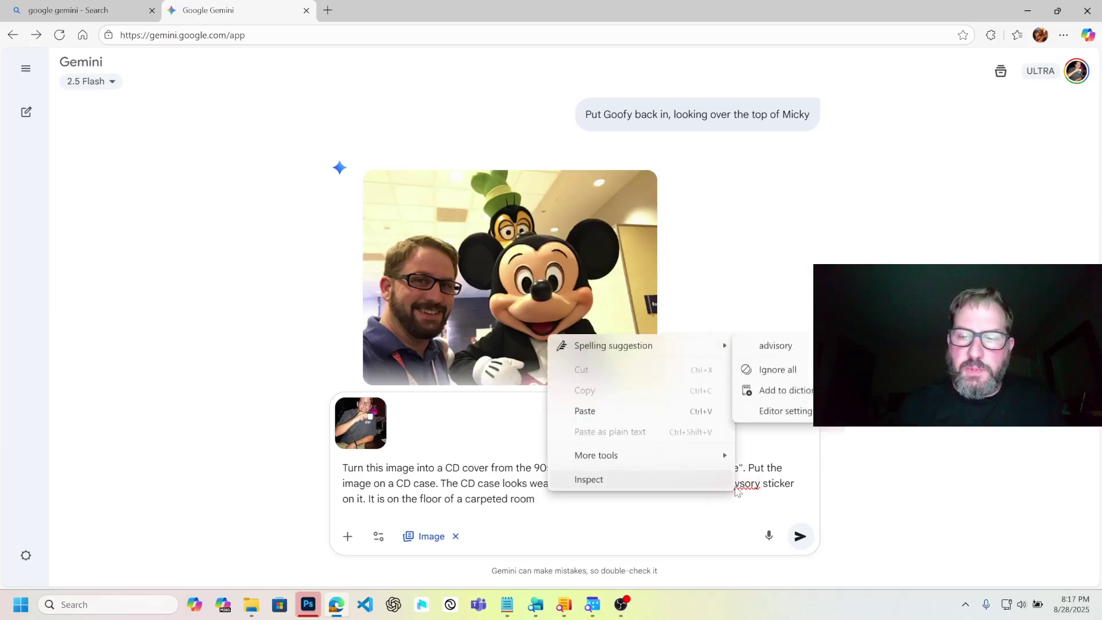
{"action": "left_click", "coordinate": [775, 346]}
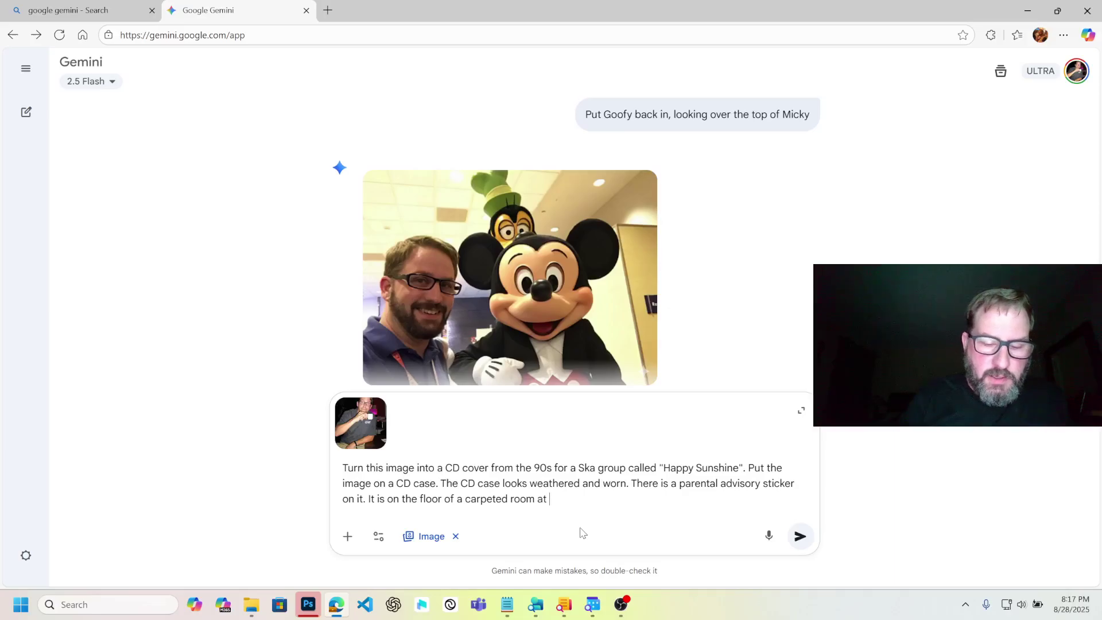
{"action": "type", "text": "golden hour."}
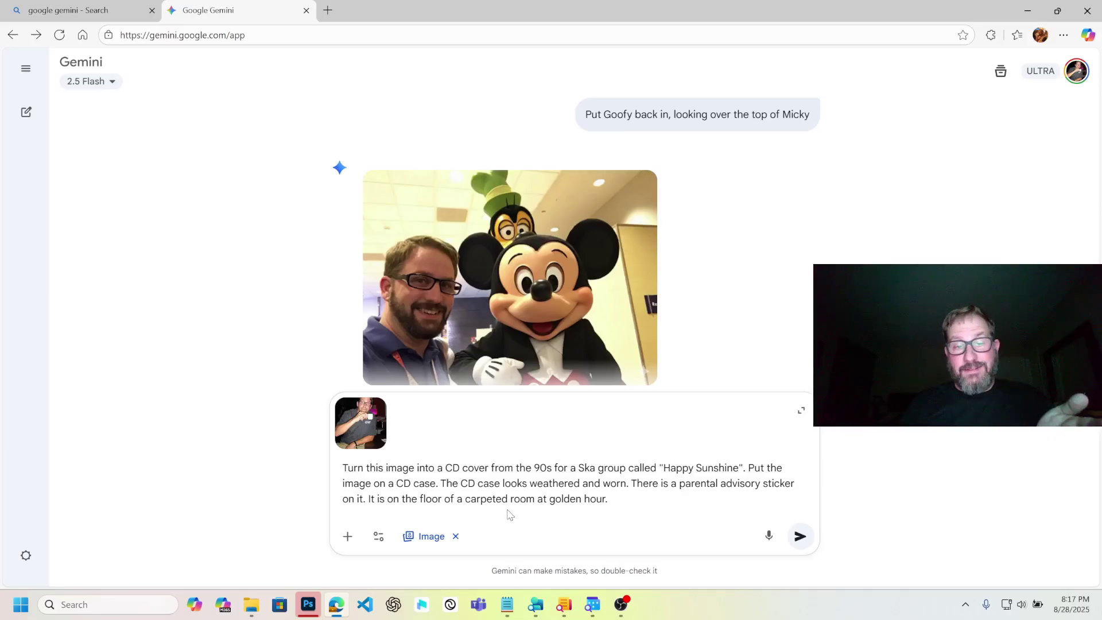
Step: Submit the CD cover request, then compare the 'Happy Sunshine – The Album' case with the original photo
{"action": "left_click", "coordinate": [800, 536]}
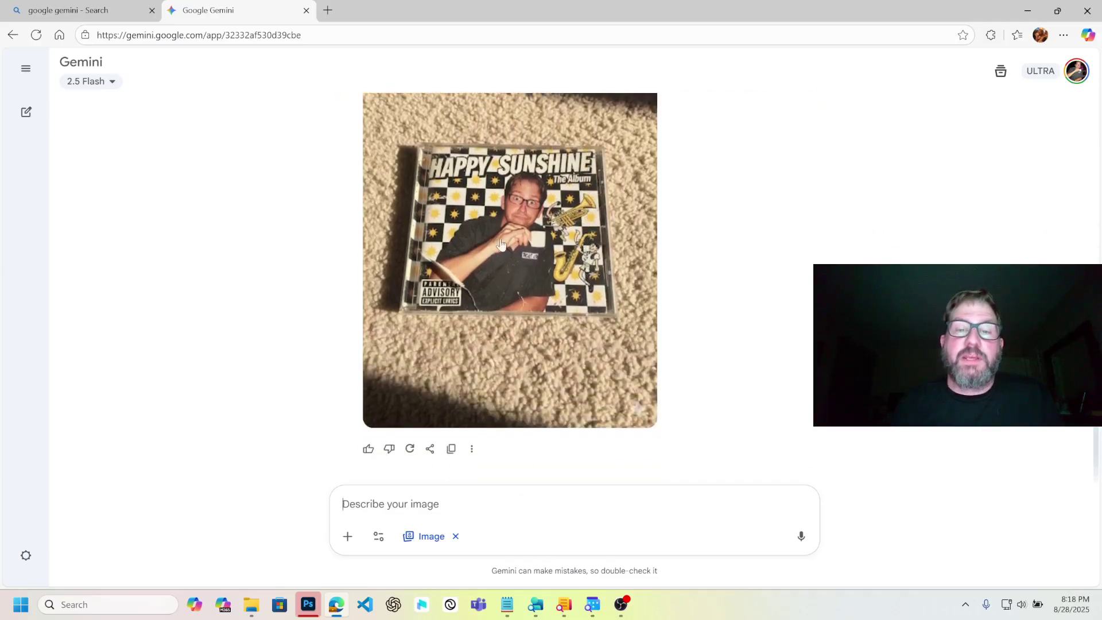
{"action": "scroll", "coordinate": [709, 134], "scroll_direction": "up", "scroll_amount": 5}
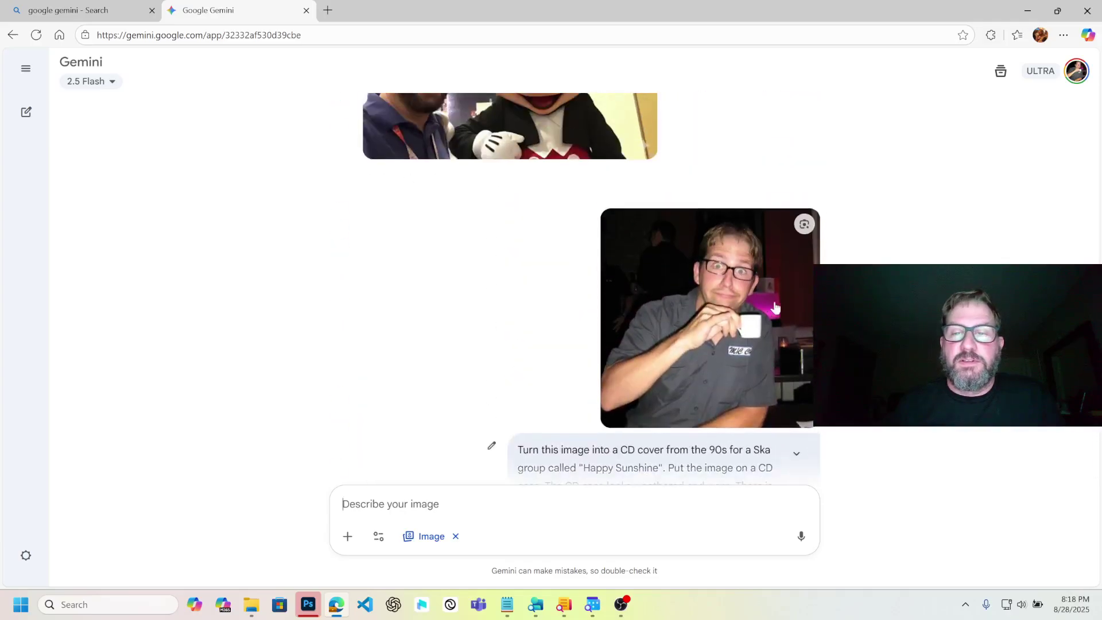
{"action": "scroll", "coordinate": [728, 322], "scroll_direction": "down", "scroll_amount": 8}
{"action": "scroll", "coordinate": [577, 353], "scroll_direction": "down", "scroll_amount": 1}
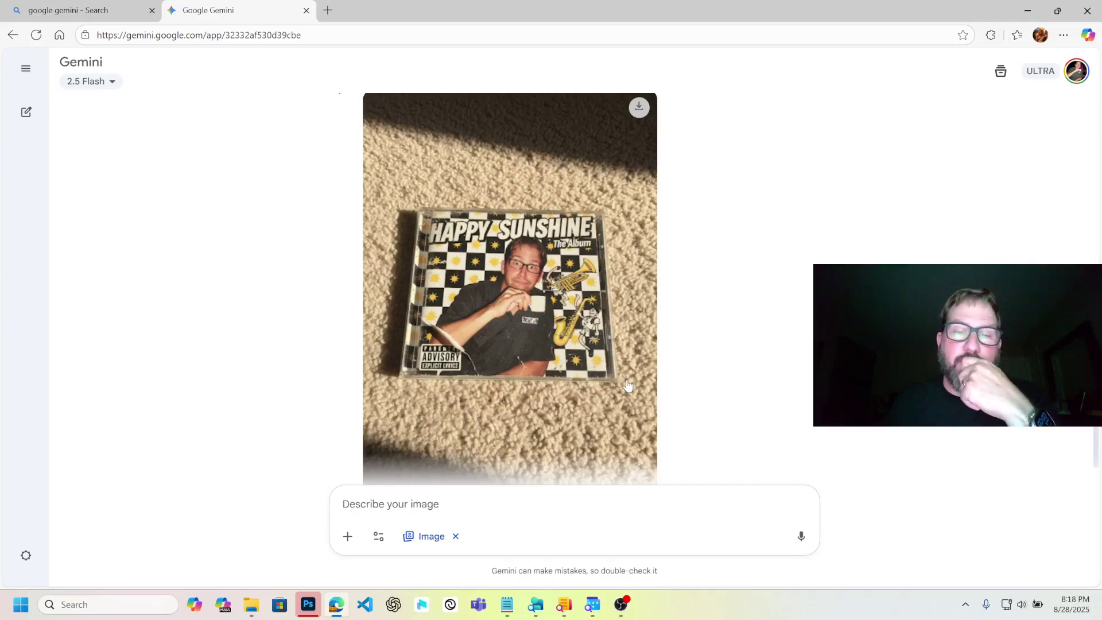
{"action": "scroll", "coordinate": [740, 364], "scroll_direction": "up", "scroll_amount": 5}
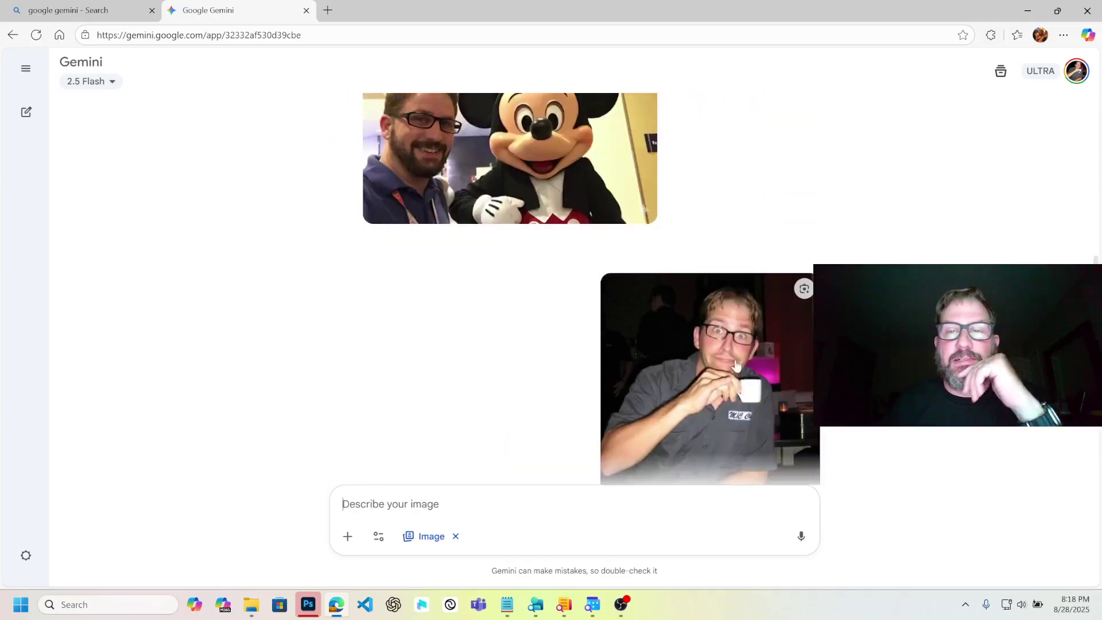
{"action": "scroll", "coordinate": [736, 365], "scroll_direction": "up", "scroll_amount": 5}
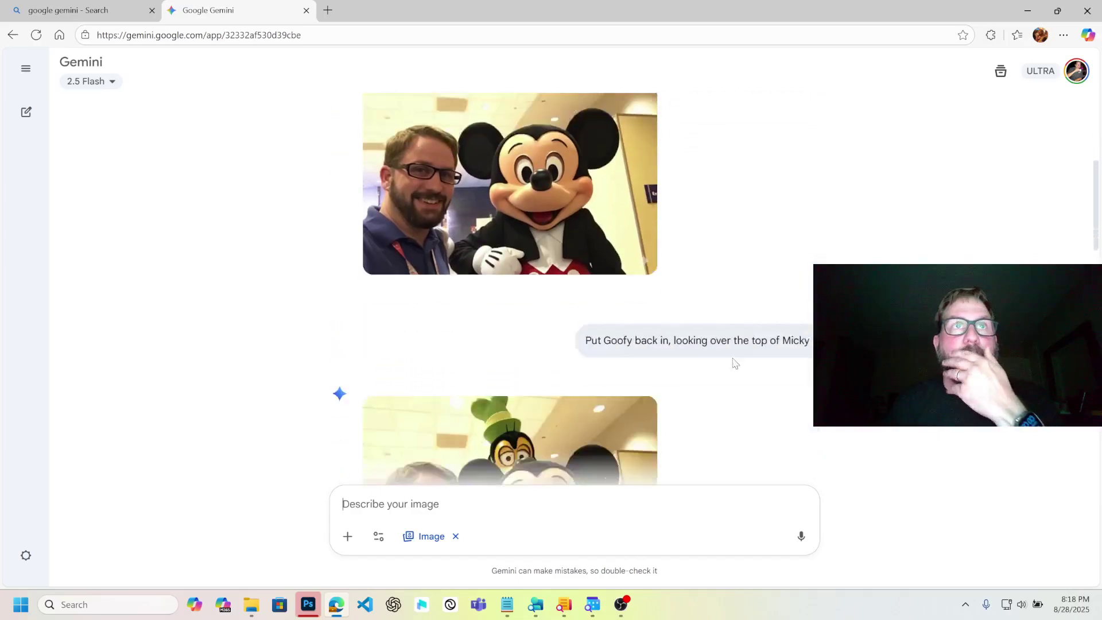
{"action": "scroll", "coordinate": [735, 363], "scroll_direction": "down", "scroll_amount": 5}
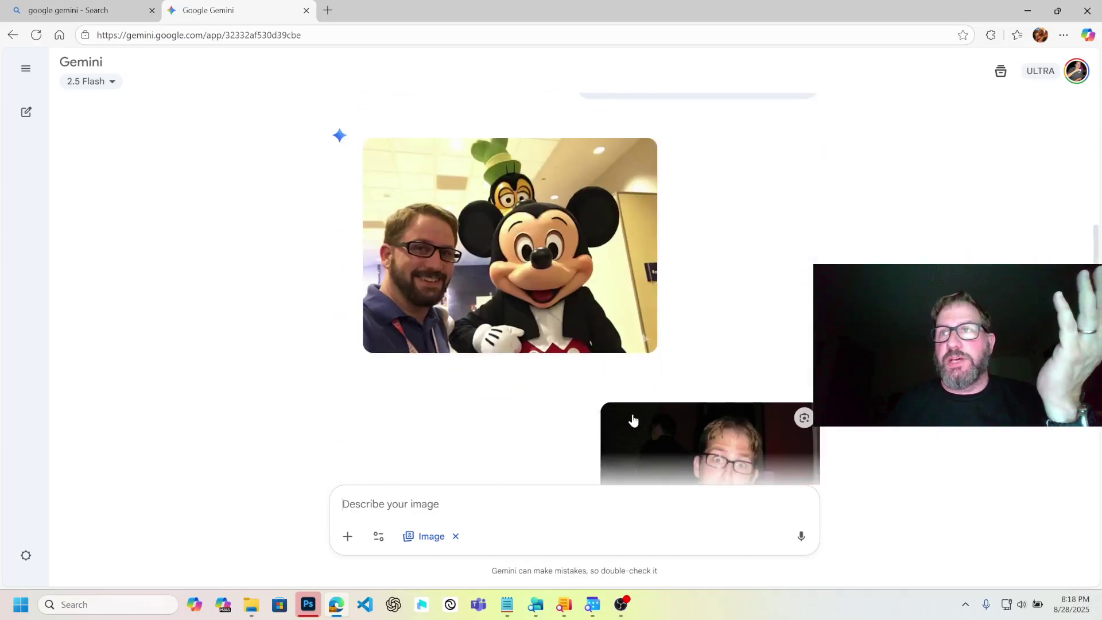
{"action": "scroll", "coordinate": [621, 310], "scroll_direction": "down", "scroll_amount": 8}
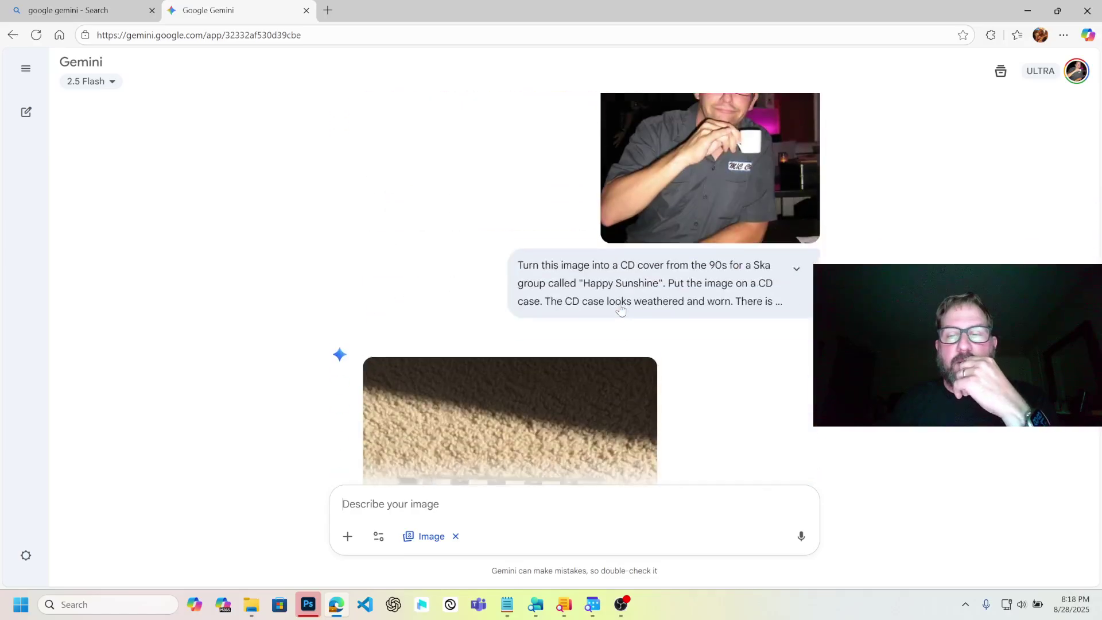
{"action": "scroll", "coordinate": [620, 310], "scroll_direction": "down", "scroll_amount": 3}
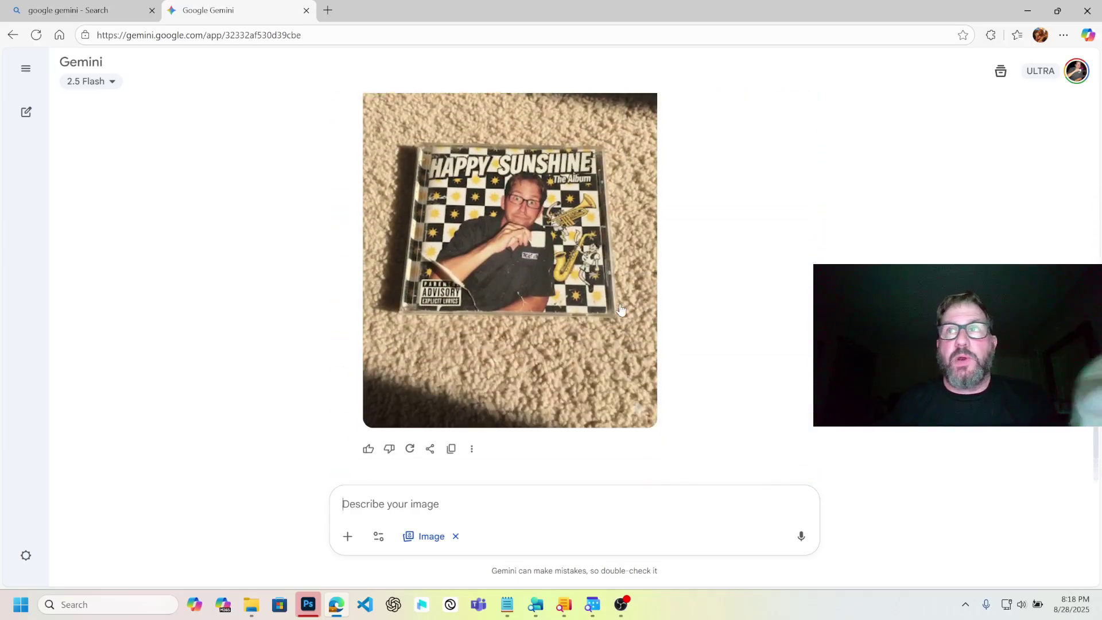